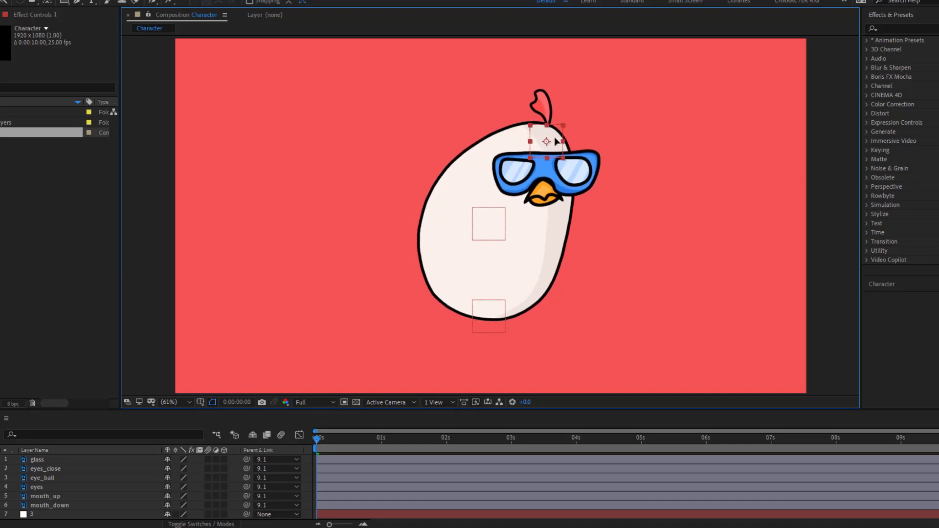
Test the chicken character's rig by moving the middle and lower body controllers
mouse_move(488, 224)
left_mouse_down()
mouse_move(430, 168)
mouse_move(541, 153)
mouse_move(432, 212)
mouse_move(489, 225)
left_mouse_up()
left_click_drag(492, 319, 590, 279)
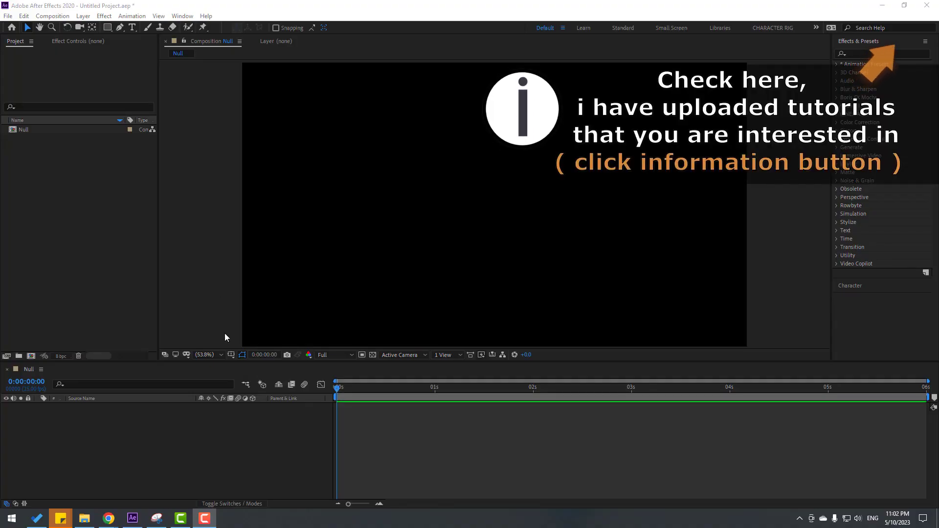
Create a white 1920 x 1080 solid named BG and lock its layer
right_click(151, 437)
mouse_move(164, 328)
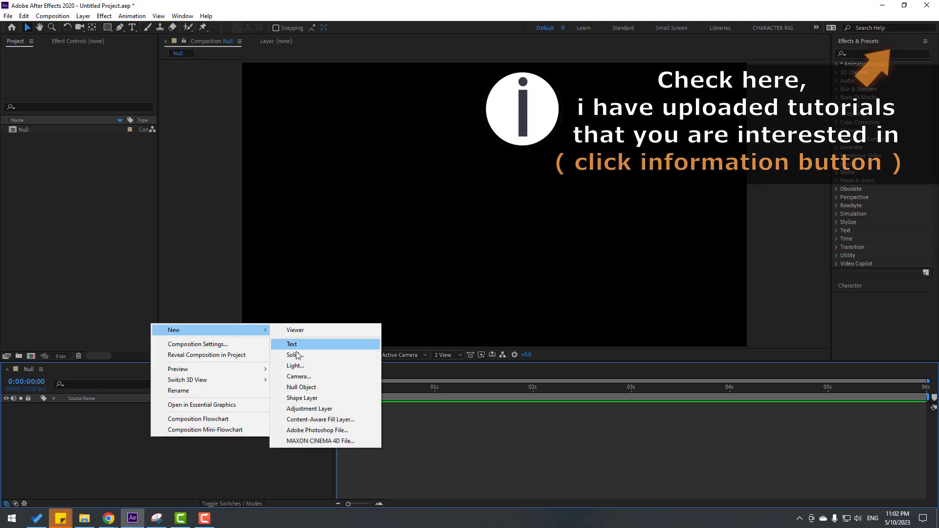
left_click(296, 356)
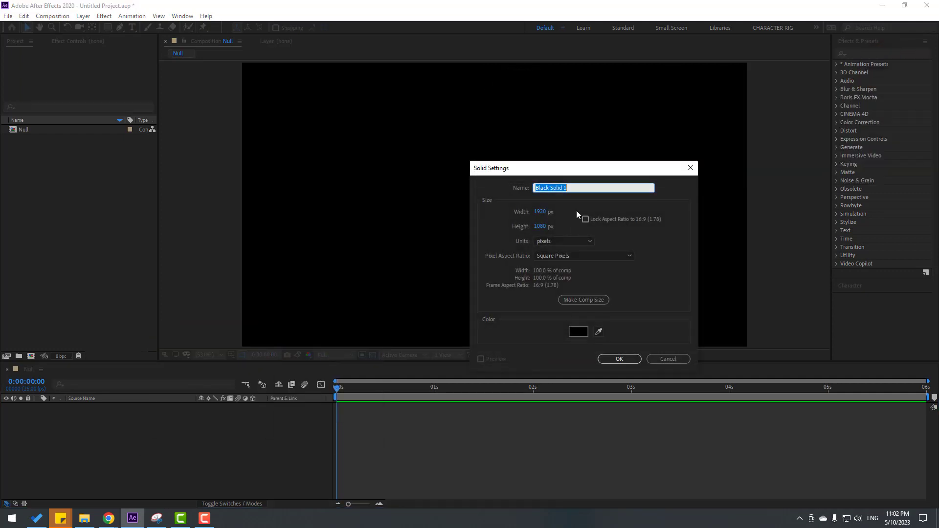
type("BG")
left_click(577, 331)
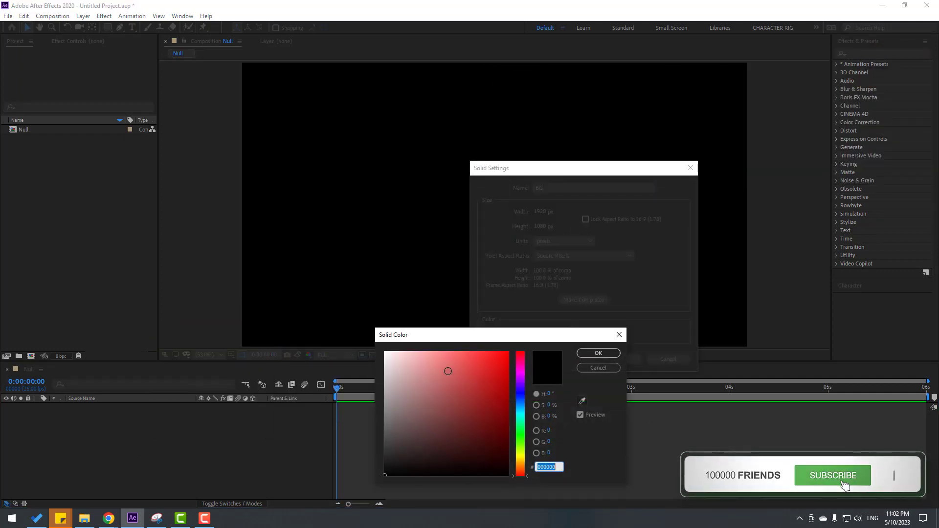
left_click(598, 353)
left_click(625, 358)
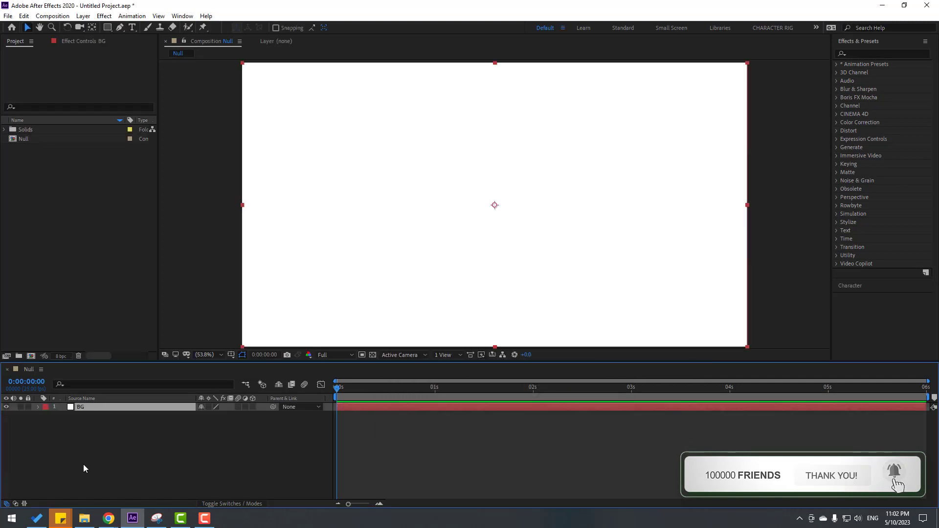
left_click(28, 407)
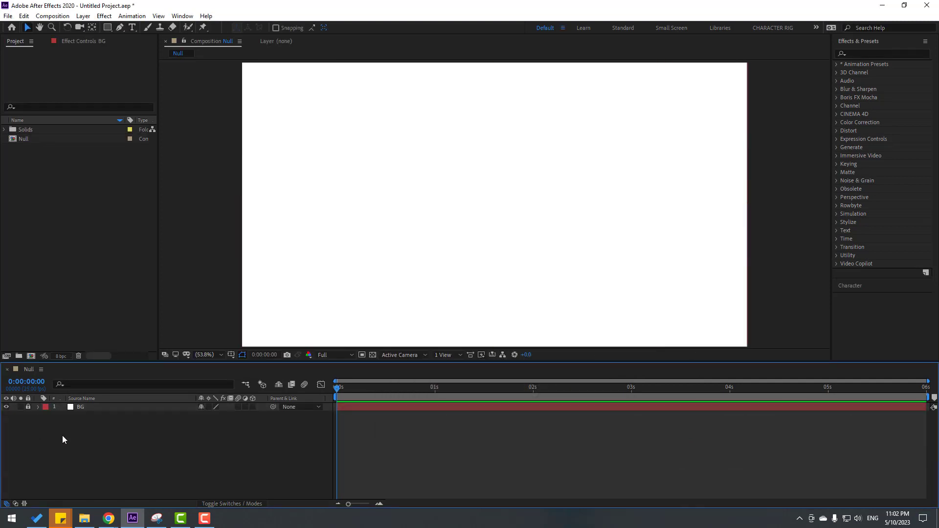
Create a 1920 x 1080 solid named BG_2 in a sampled light yellow
right_click(95, 443)
mouse_move(172, 334)
left_click(259, 348)
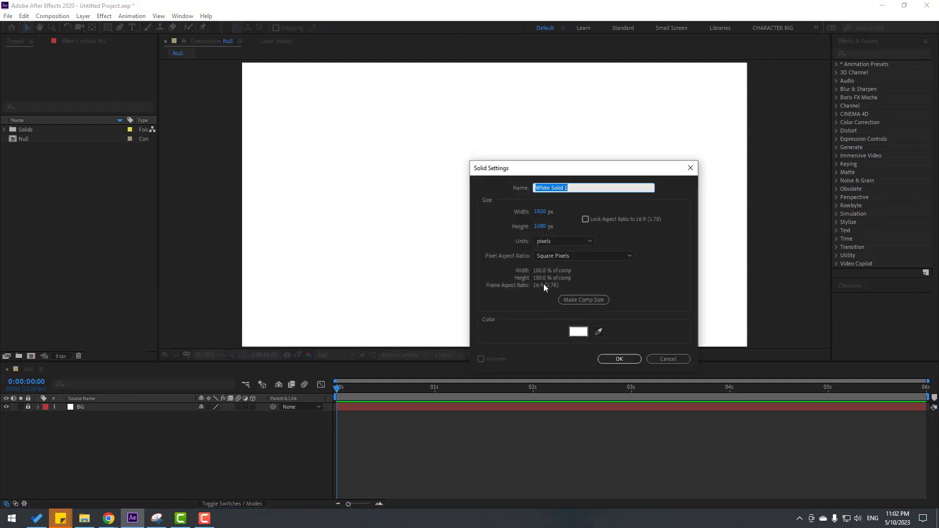
type("BG_2")
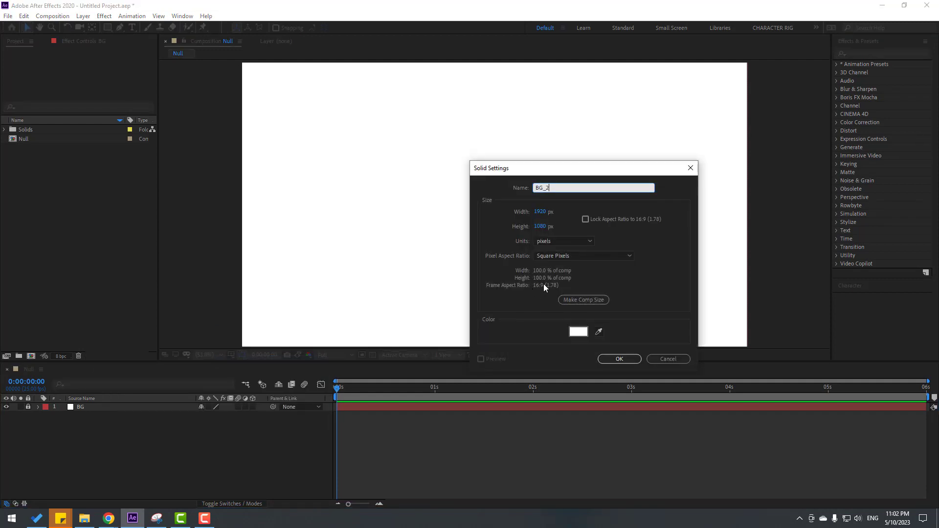
left_click(598, 332)
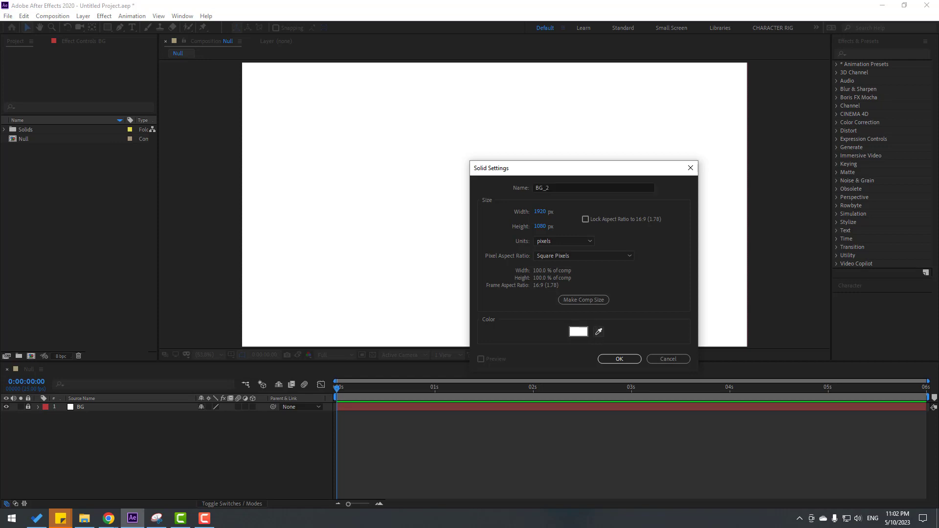
left_click(749, 398)
left_click(620, 359)
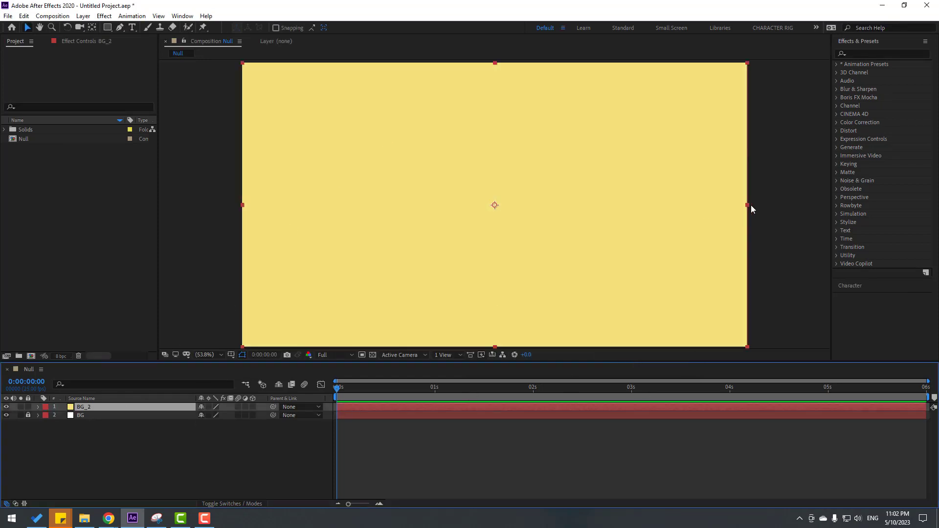
Widen BG_2 beyond the frame, lower it to form a floor strip along the composition's bottom, and lock its layer
left_click_drag(747, 204, 781, 205)
left_click_drag(562, 151, 559, 391)
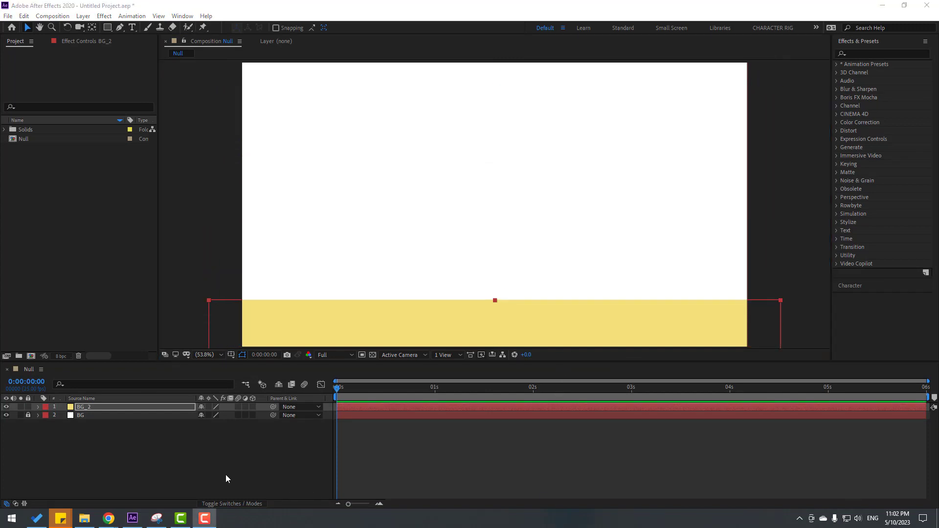
left_click(189, 448)
left_click(28, 406)
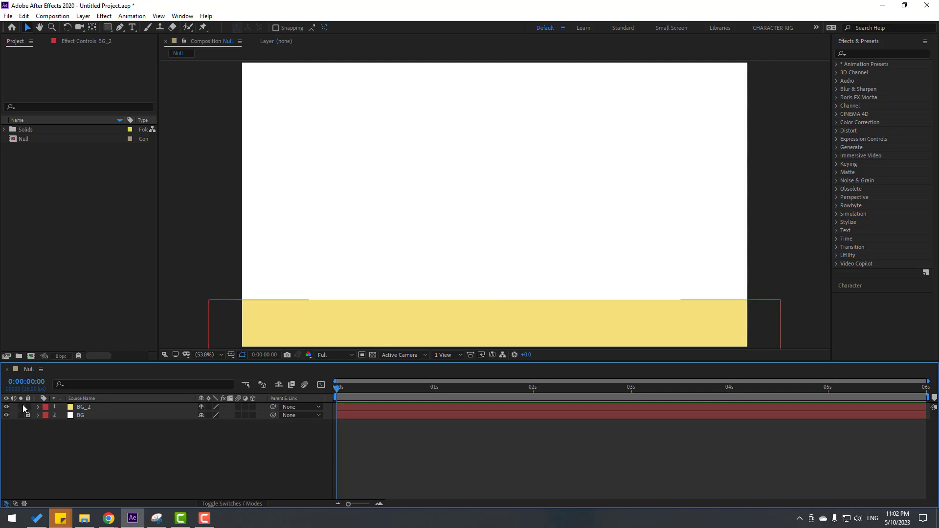
Create a solid named CUBE in a sampled red
right_click(100, 441)
mouse_move(189, 336)
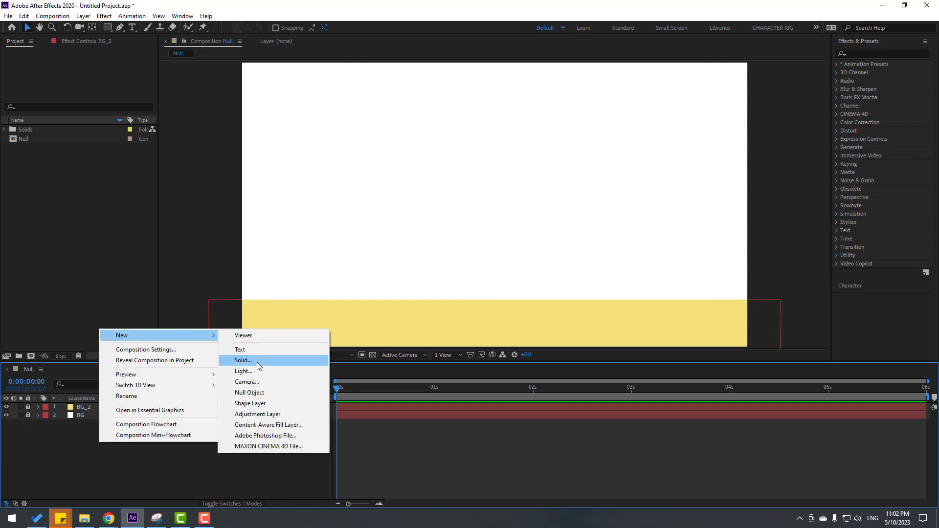
left_click(252, 359)
type("CUBE")
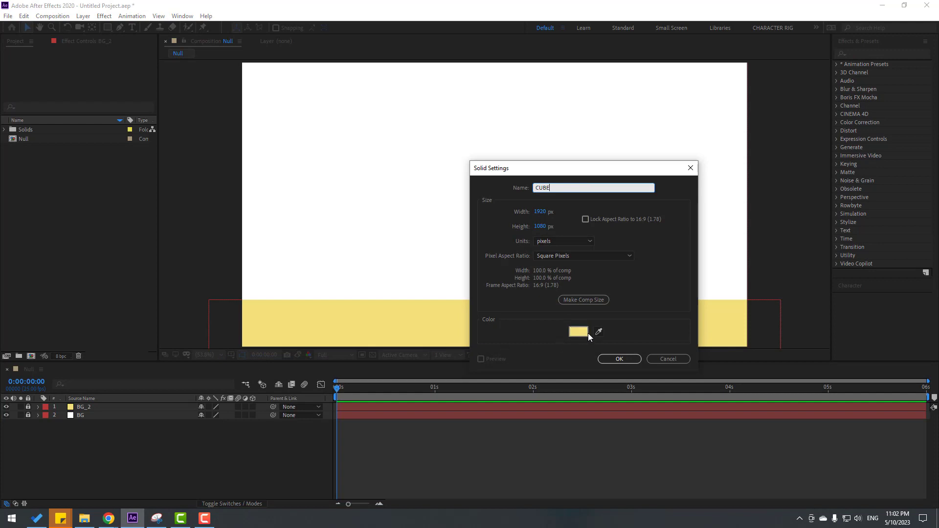
left_click(598, 332)
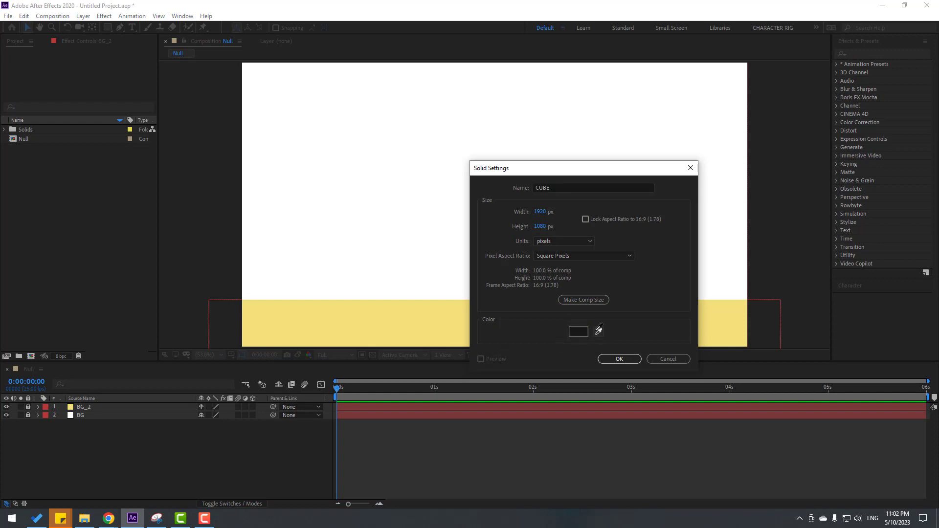
left_click(619, 359)
Scale CUBE down to a small square and place it at the horizontal middle, overlapping the yellow floor's upper edge
left_click_drag(242, 63, 470, 182)
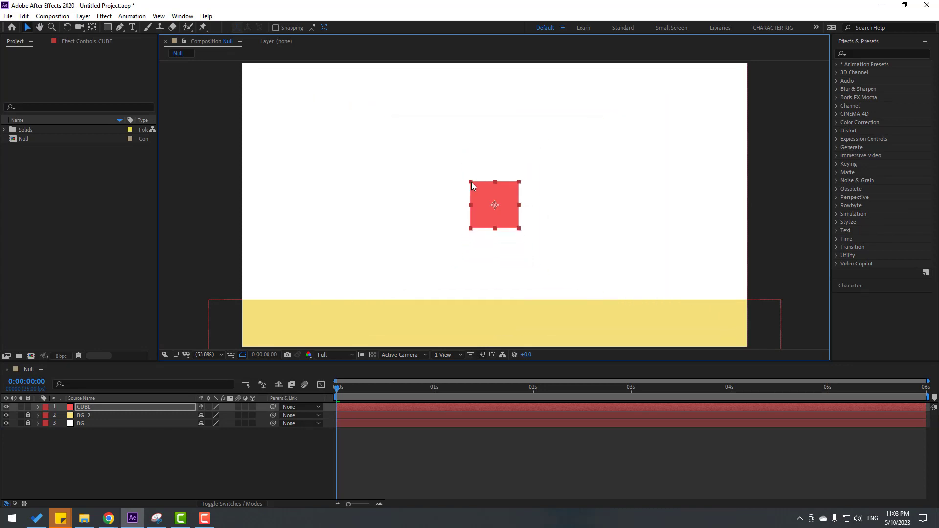
left_click_drag(501, 225, 497, 320)
left_click(177, 450)
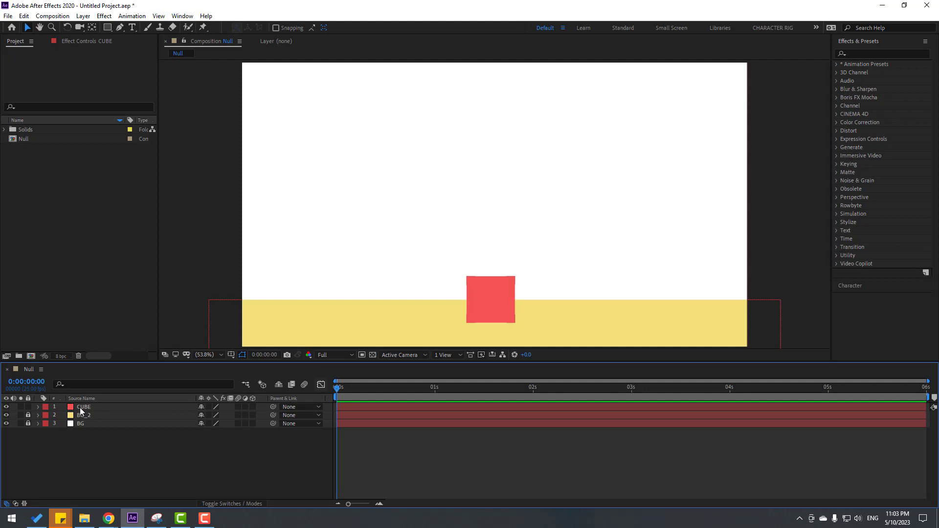
Keyframe CUBE's Position at frame 0 and raise it to Y 255.6 at frame 10
left_click(78, 410)
key("p")
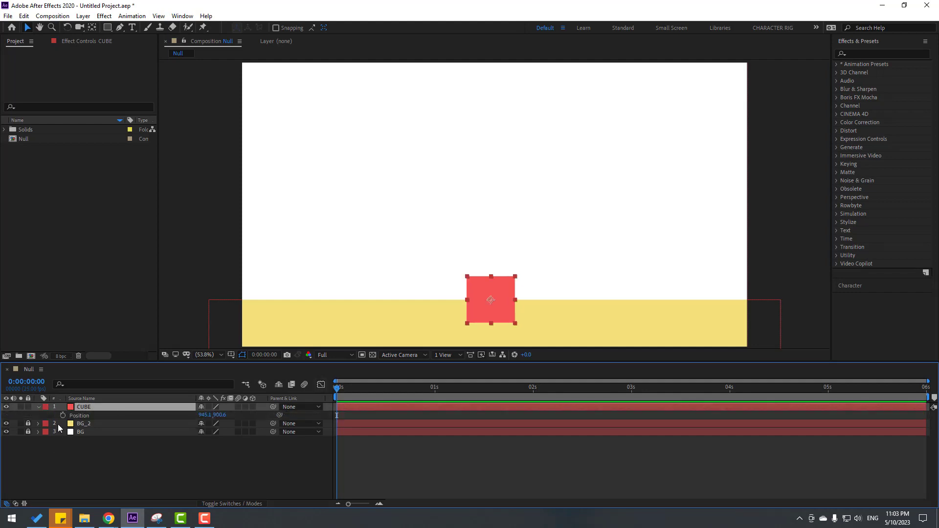
left_click(62, 416)
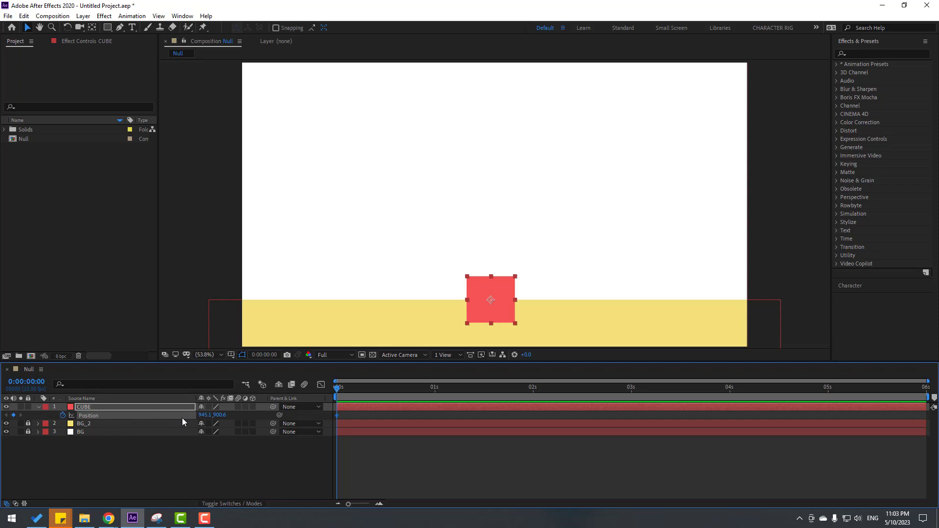
key("shift+Page_Down")
left_click_drag(219, 416, 166, 417)
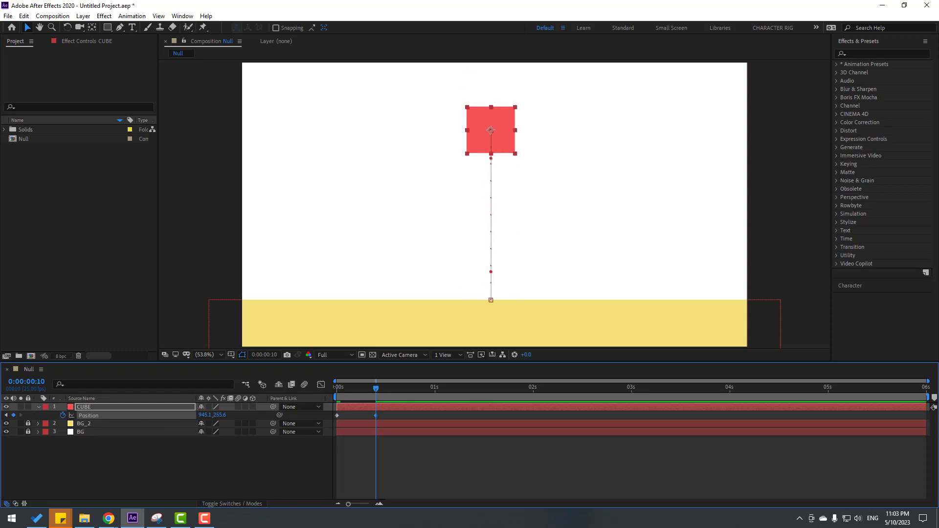
Copy CUBE's first Position keyframe to frame 20 so the square returns to the floor
key("shift+Page_Down")
left_click_drag(341, 430, 334, 412)
key("ctrl+v")
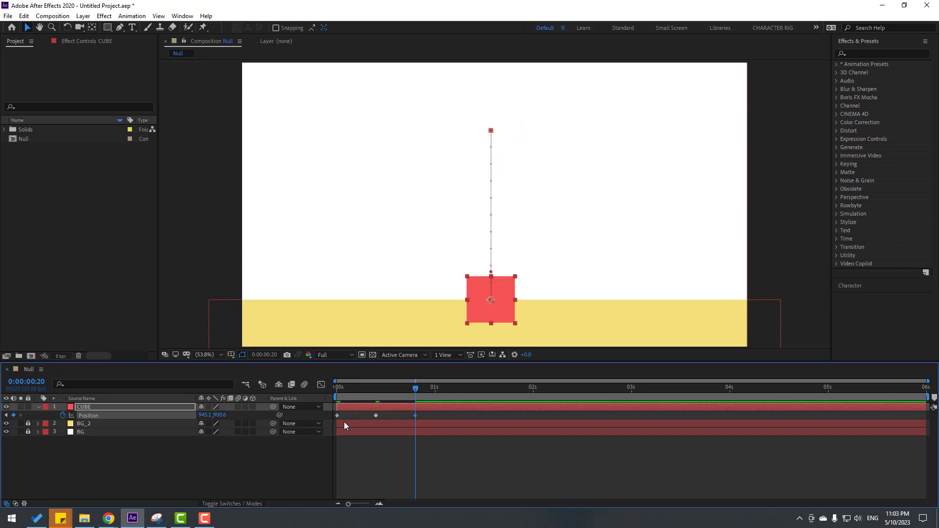
Apply Easy Ease to all three of CUBE's Position keyframes
left_click_drag(434, 416, 319, 427)
right_click(337, 415)
mouse_move(343, 411)
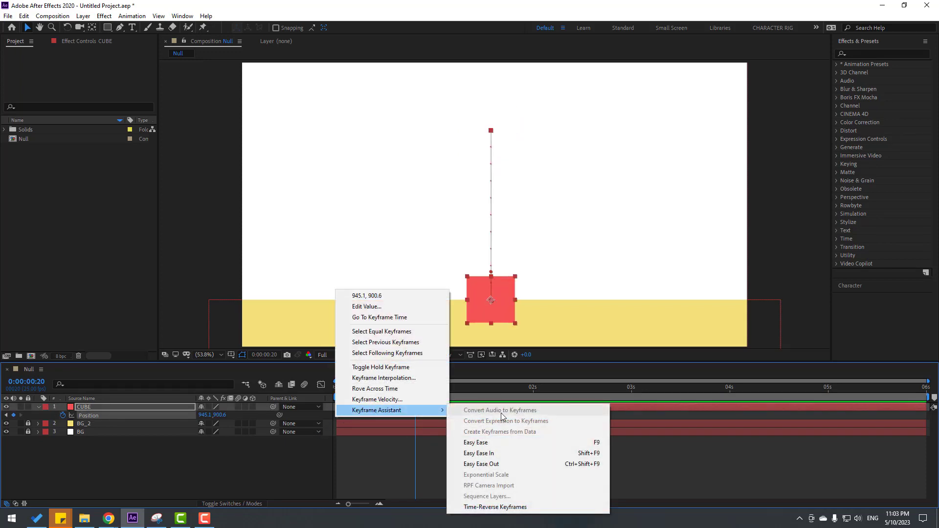
left_click(561, 443)
Preview the jump and shorten the work area to end at about 1.6 seconds
key("space")
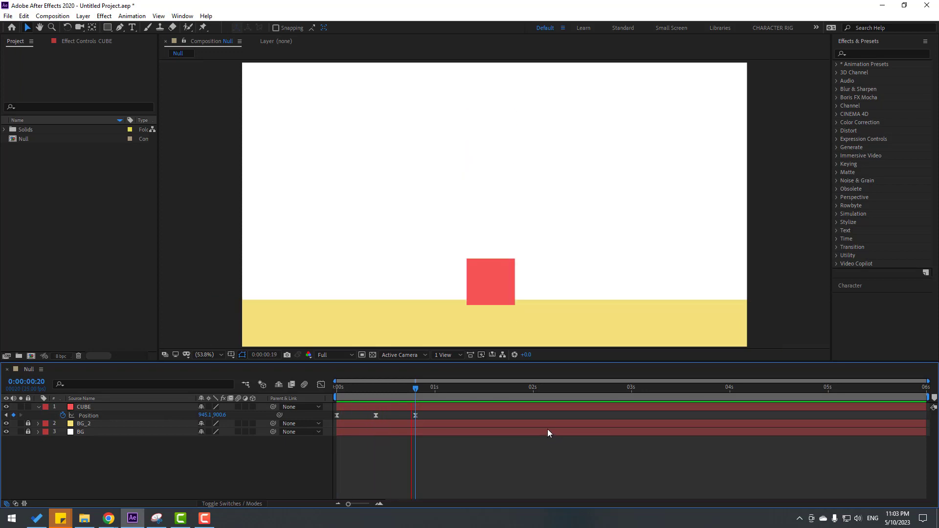
left_click_drag(928, 396, 778, 396)
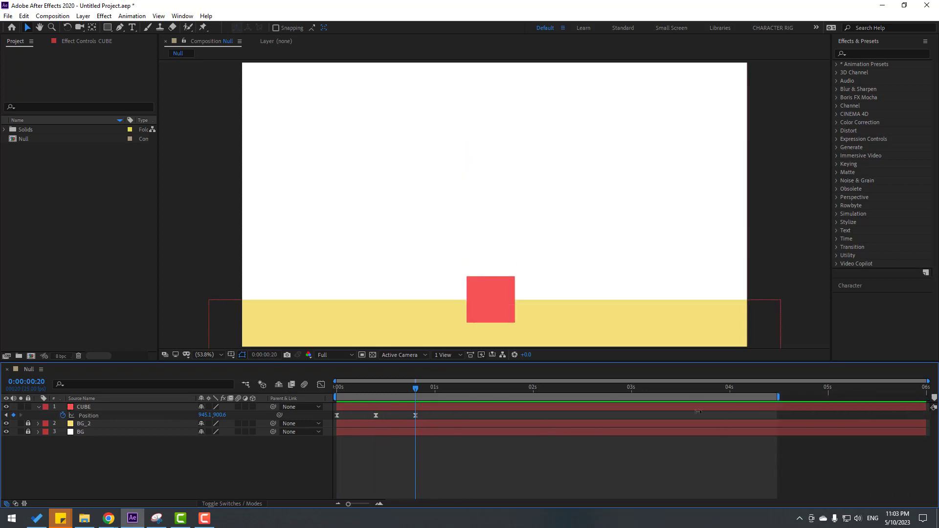
left_click_drag(698, 412, 499, 413)
Reshape CUBE's Position speed graph to slow around the middle keyframe and peak near the outer ones, and preview the motion
left_click_drag(423, 414, 333, 419)
left_click(321, 385)
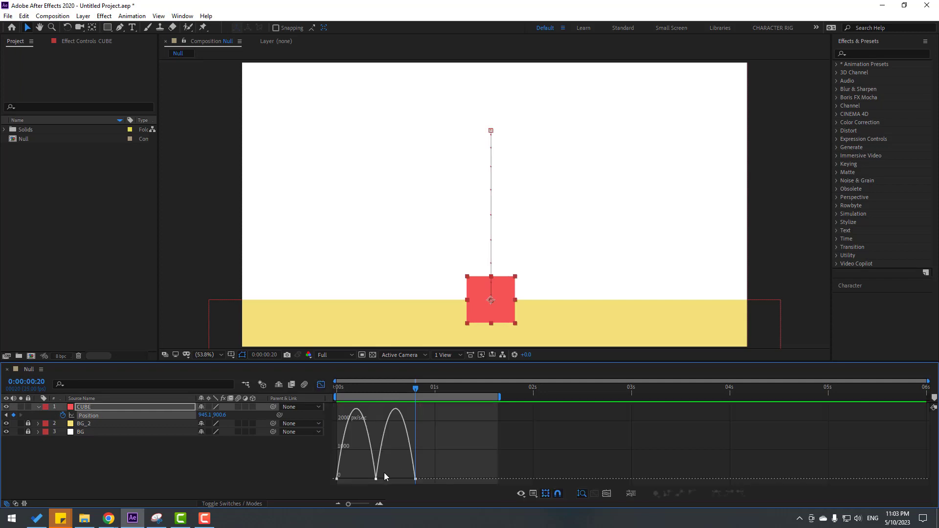
left_click_drag(366, 484, 395, 481)
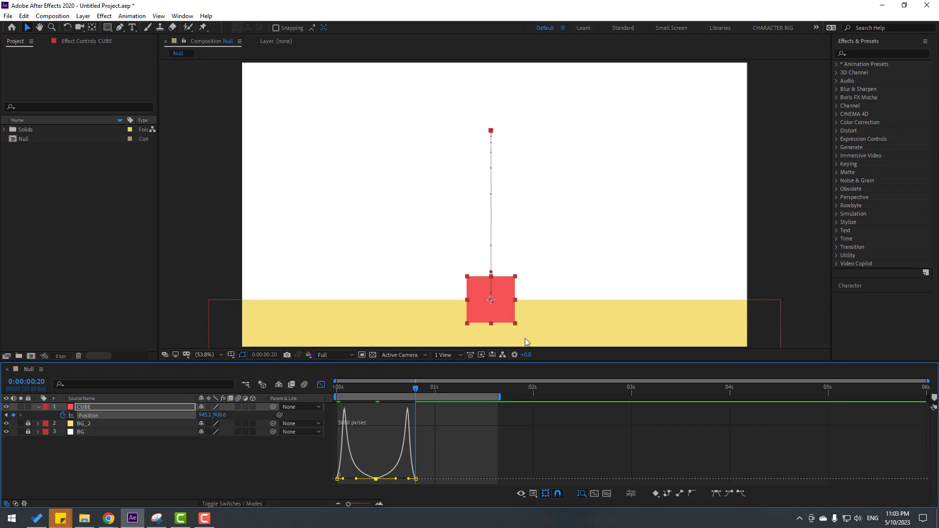
key("space")
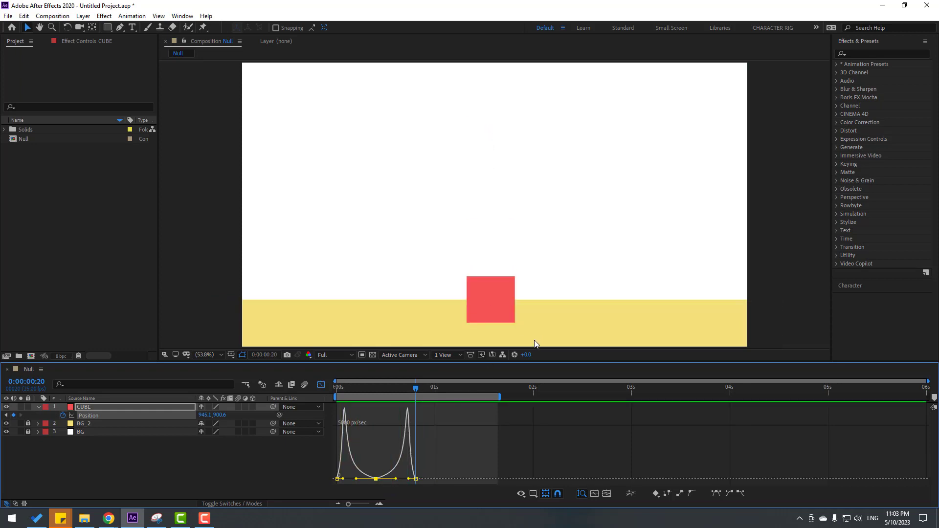
key("space")
left_click(320, 384)
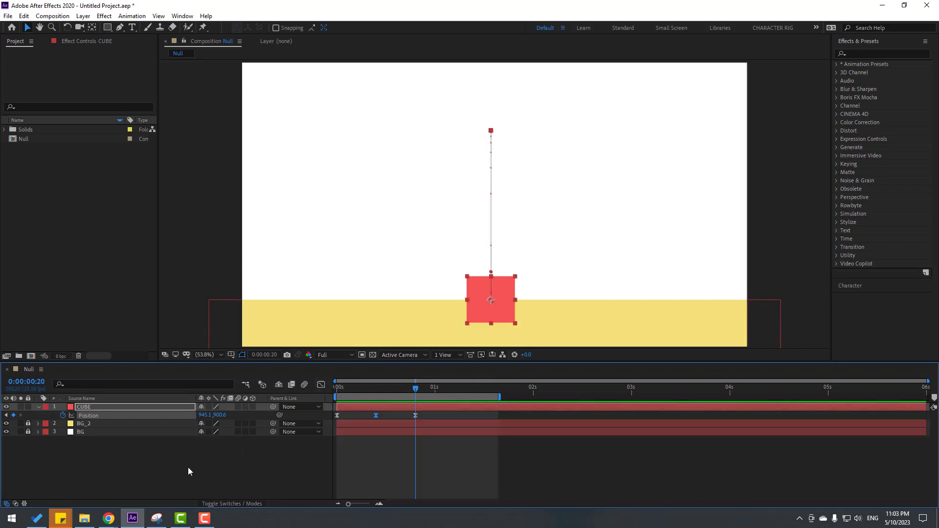
Add a null object to the composition and centre its anchor point
left_click(188, 468)
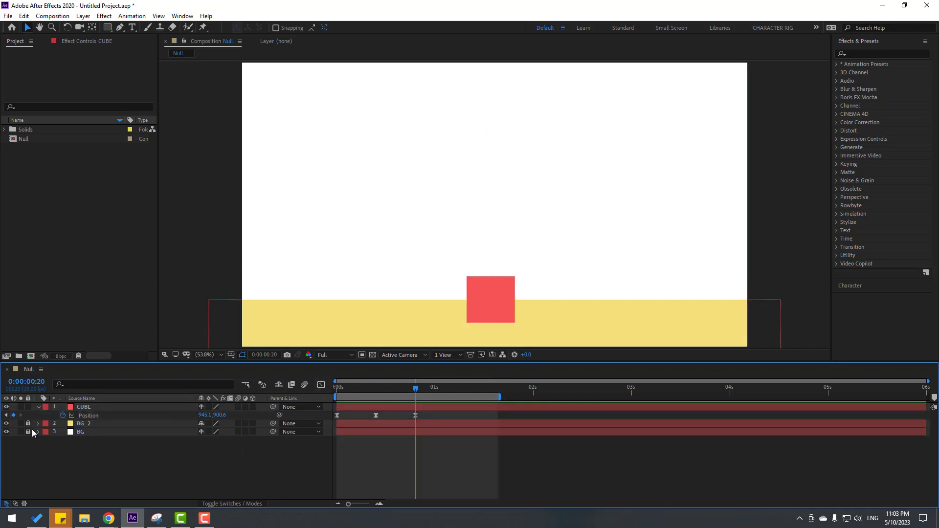
right_click(148, 449)
mouse_move(182, 363)
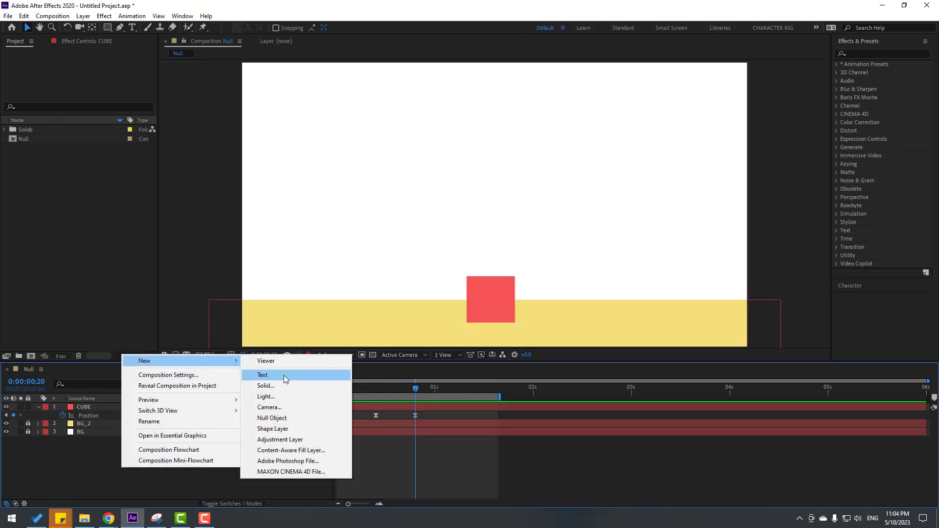
left_click(283, 420)
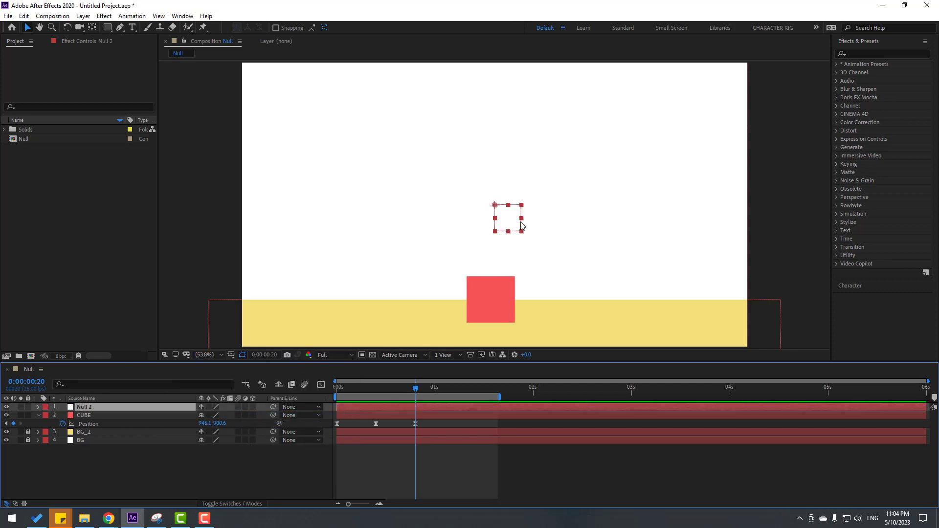
key("slash")
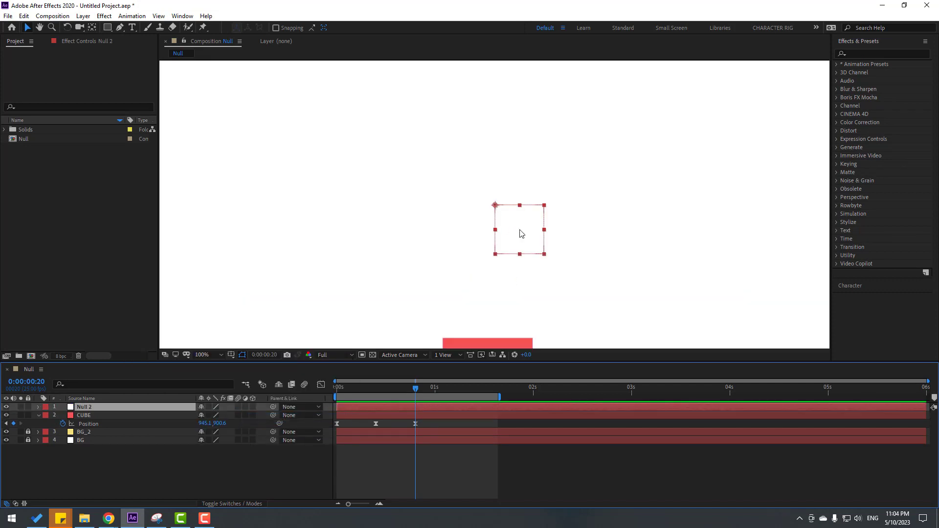
left_click(92, 27)
key("ctrl+alt+Home")
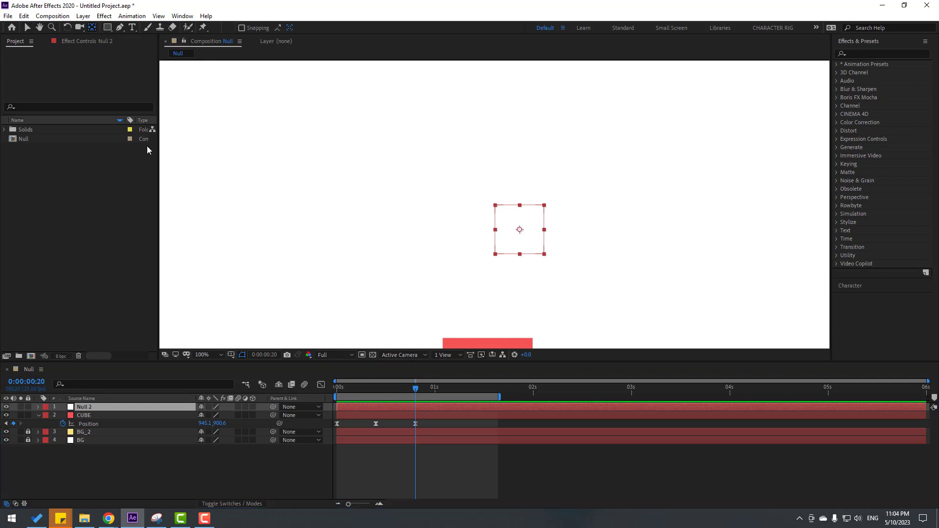
left_click(27, 27)
Place Null 2's anchor exactly on the red square's lower-right corner and parent CUBE to Null 2
left_click_drag(585, 241, 463, 296)
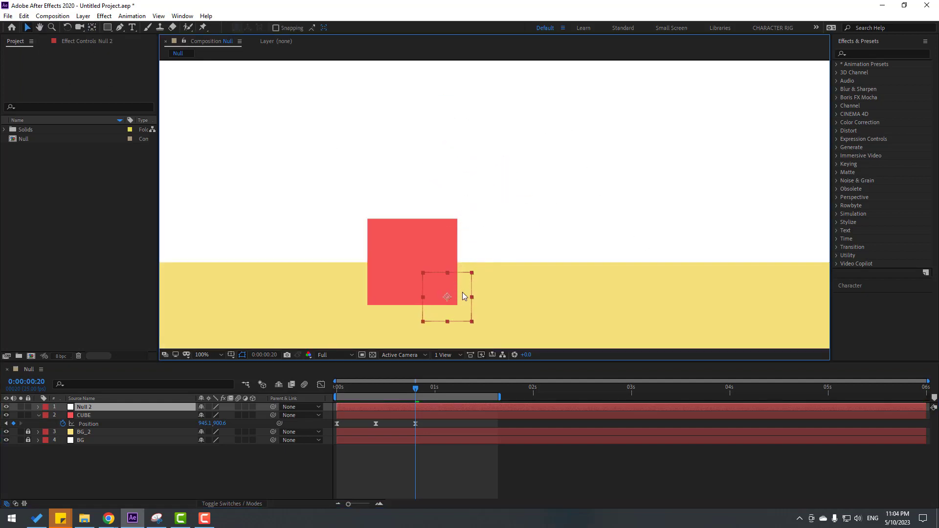
scroll(509, 233, "up", 4)
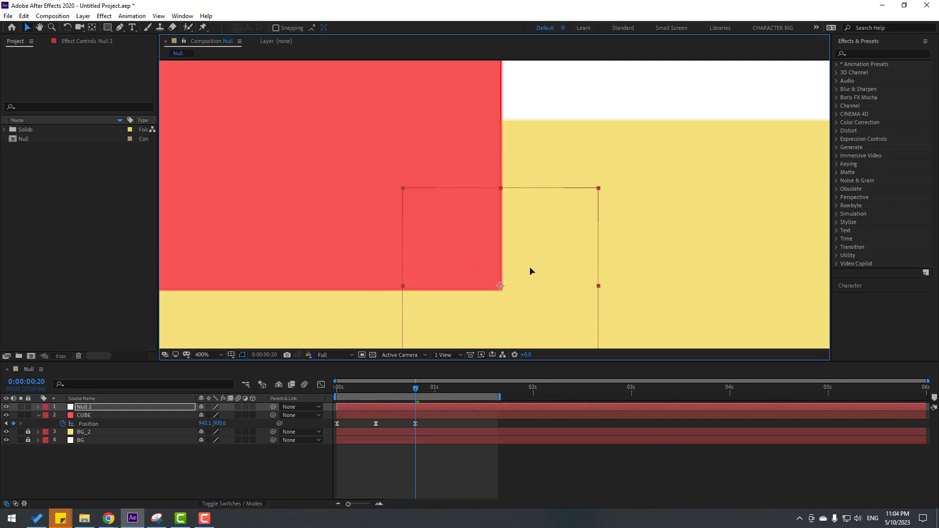
scroll(528, 245, "down", 2)
scroll(536, 199, "up", 2)
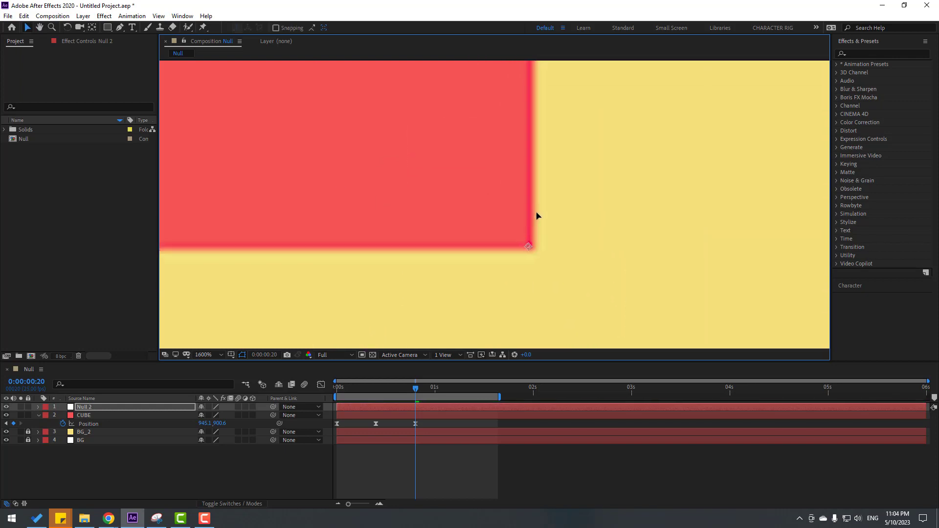
scroll(535, 216, "down", 3)
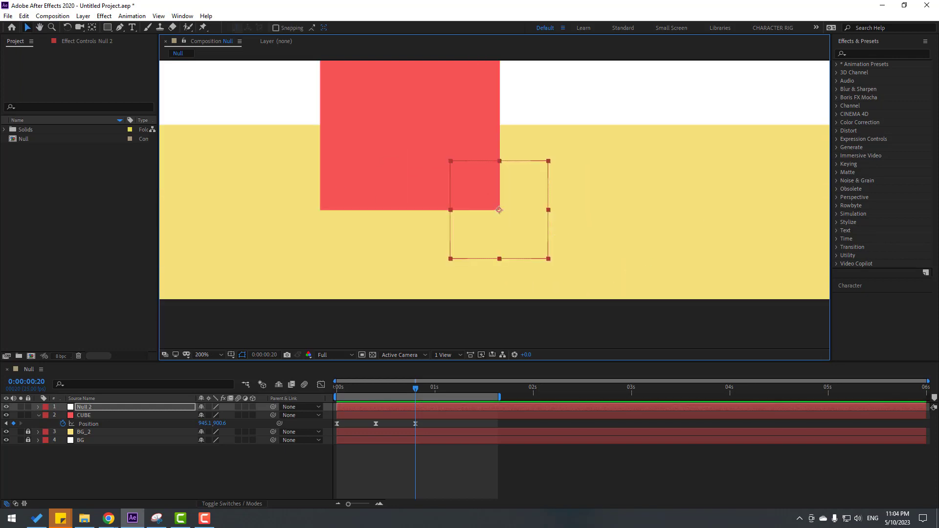
left_click_drag(564, 143, 579, 194)
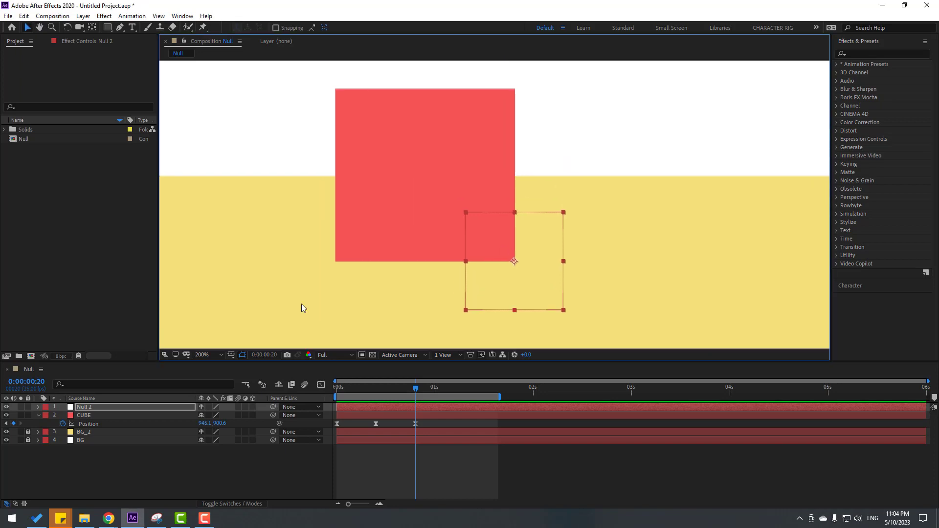
left_click(86, 416)
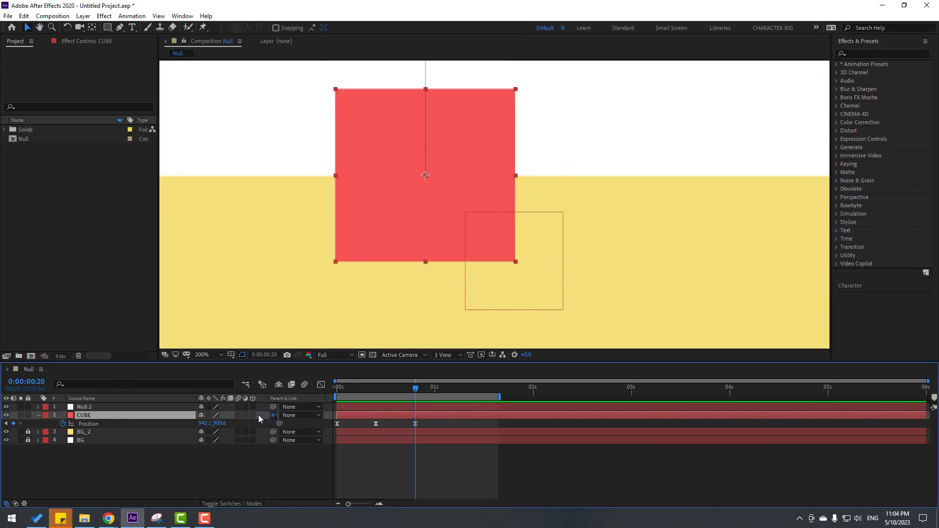
left_click_drag(273, 414, 86, 407)
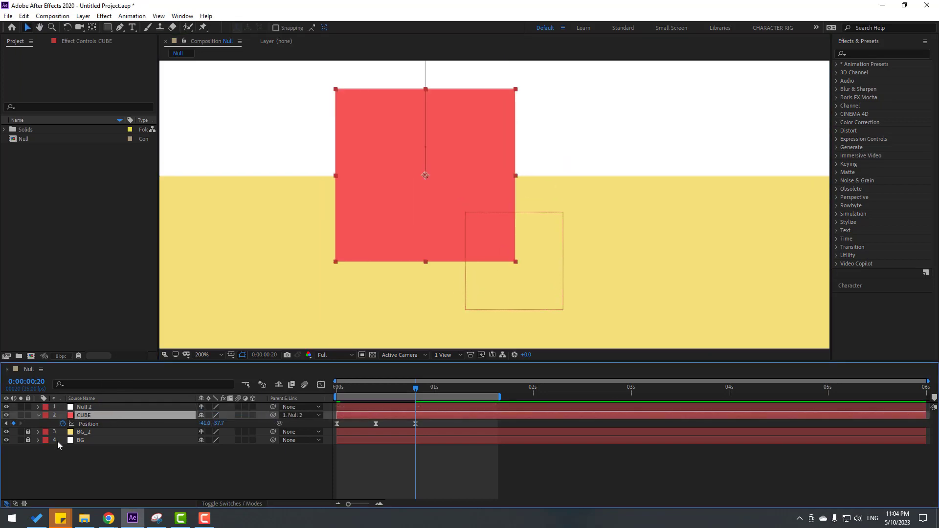
Start Rotation keyframing on Null 2 with a 0° keyframe at 0:00:00:20
left_click(86, 407)
left_click(415, 389)
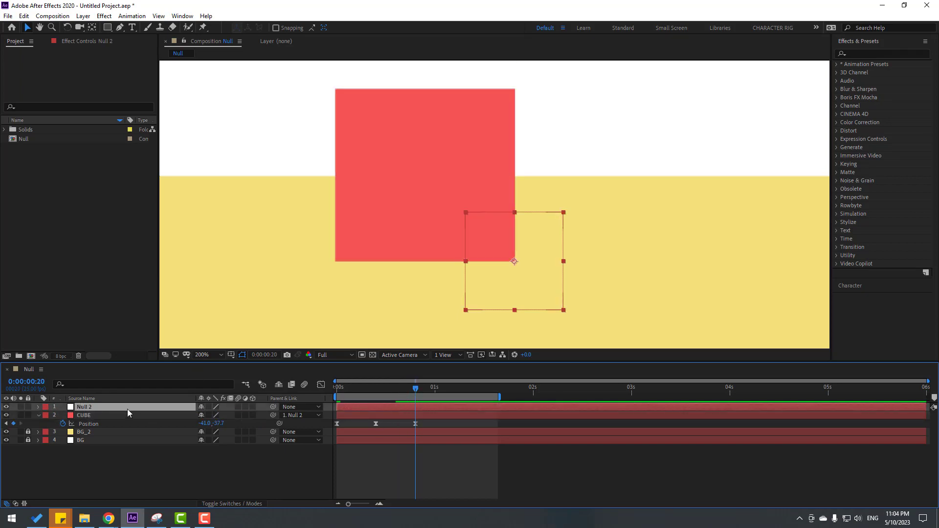
key("r")
key("h")
key("slash")
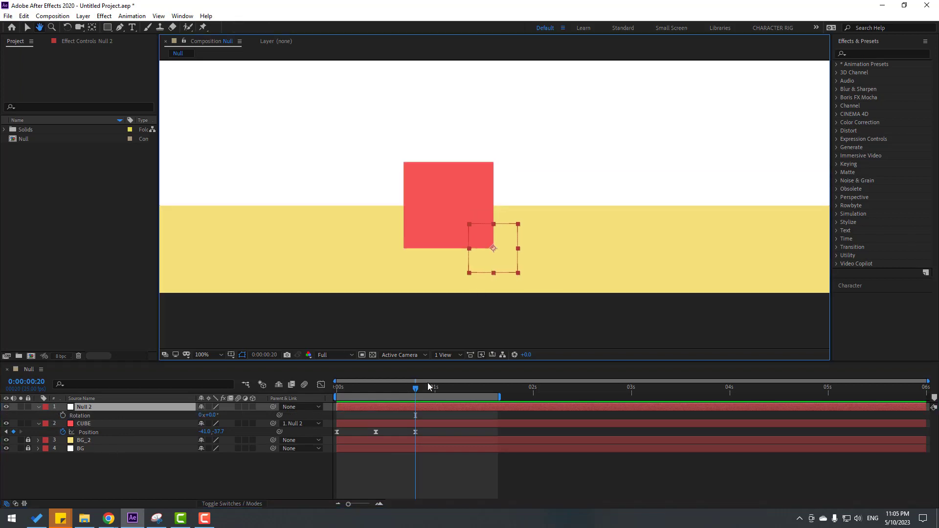
key("v")
left_click(63, 416)
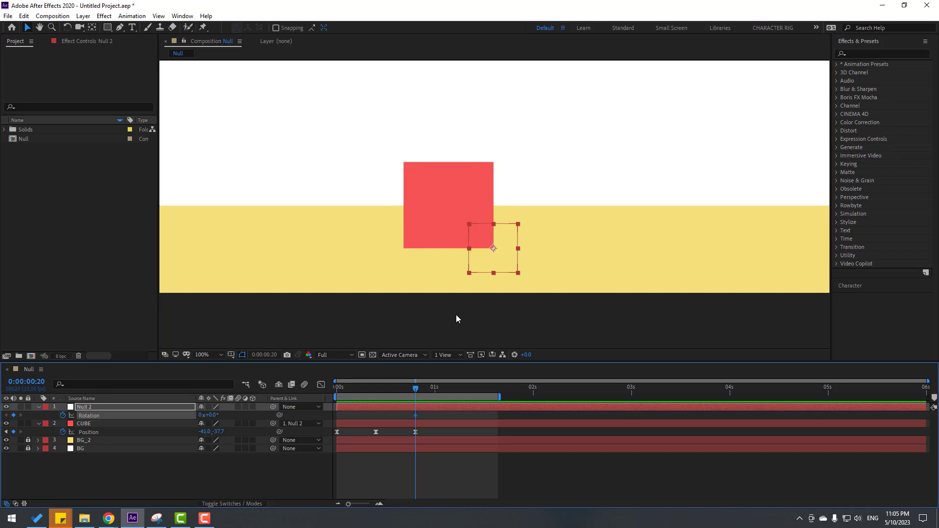
Go three frames ahead to 0:00:00:23 and set Null 2's Rotation to 4°
left_click(268, 354)
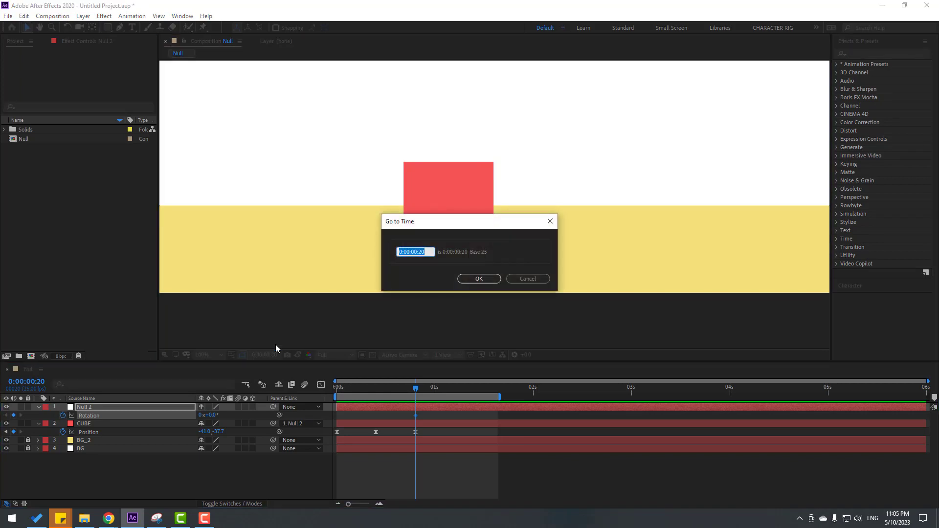
type("+3")
left_click(478, 279)
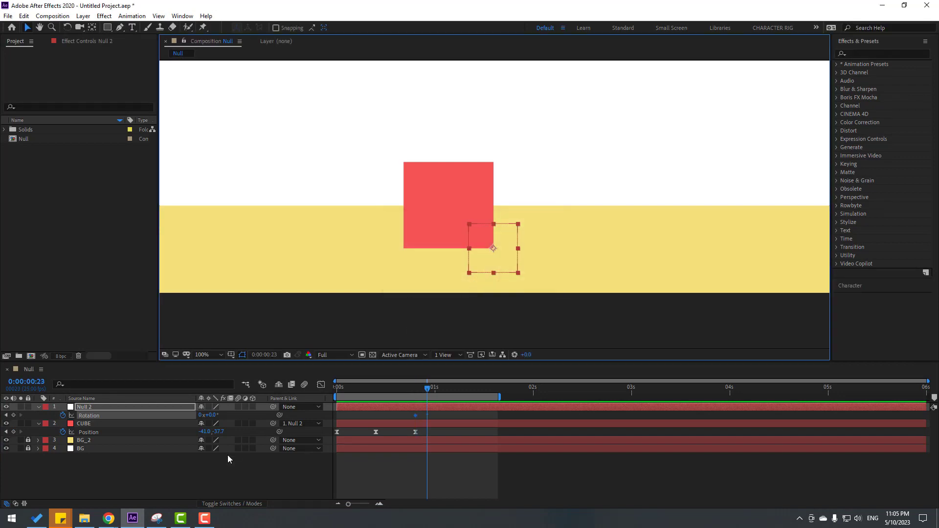
left_click(214, 415)
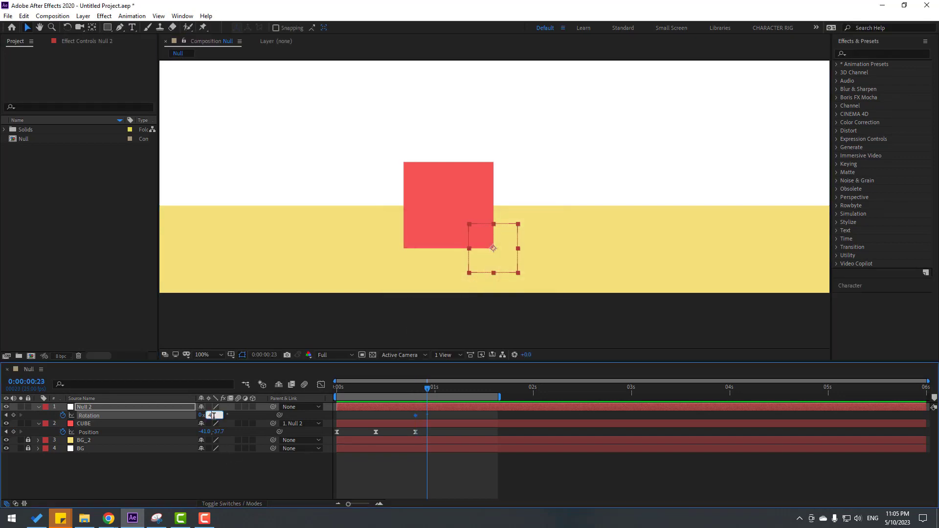
key("Return")
Go three frames further to 0:00:01:01 and set Null 2's Rotation to 0°
key("Page_Down")
key("Page_Down")
key("Page_Down")
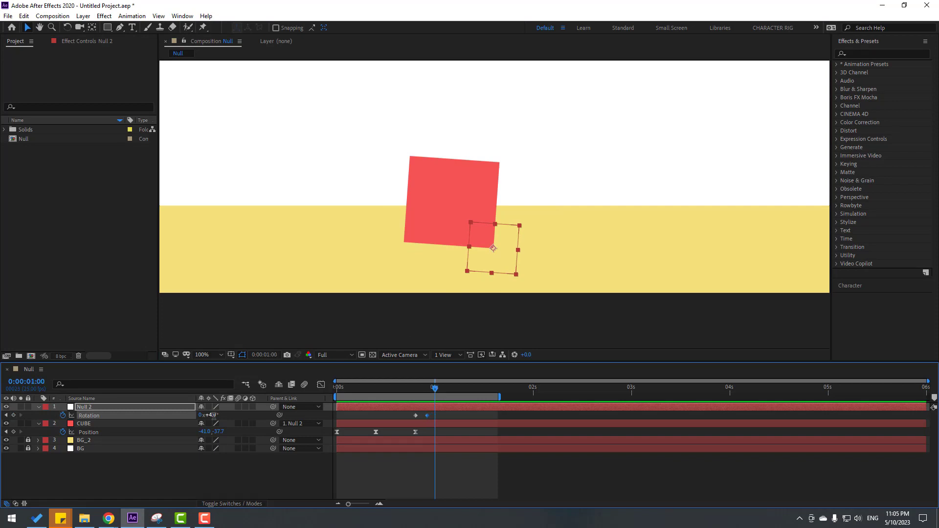
left_click(214, 415)
type("0")
key("Return")
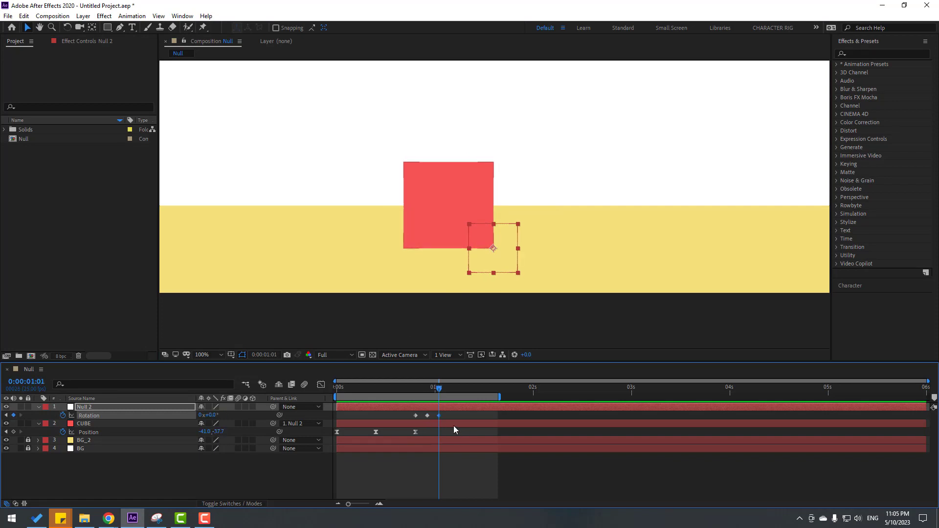
Apply Easy Ease to Null 2's three Rotation keyframes and preview the landing tilt
left_click(410, 421)
left_click(415, 415)
right_click(415, 415)
mouse_move(518, 409)
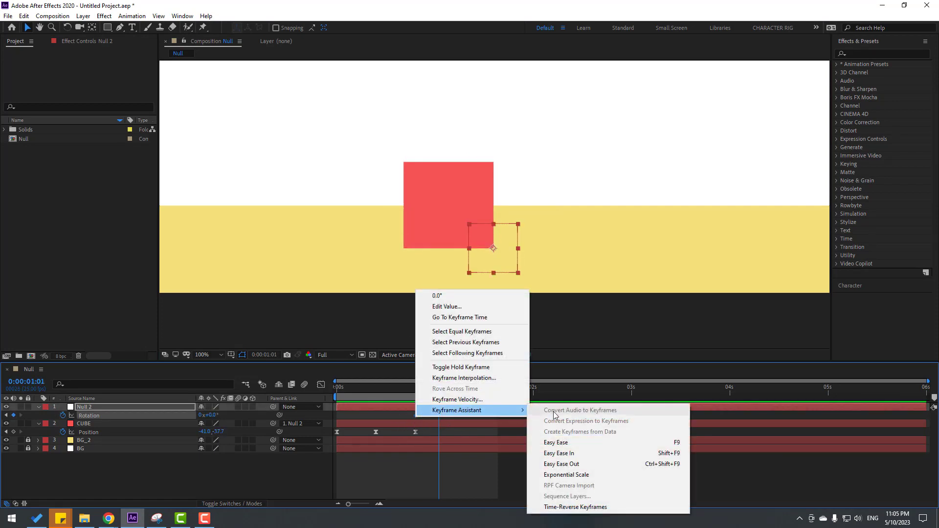
left_click(555, 442)
key("comma")
key("comma")
scroll(614, 198, "up", 2)
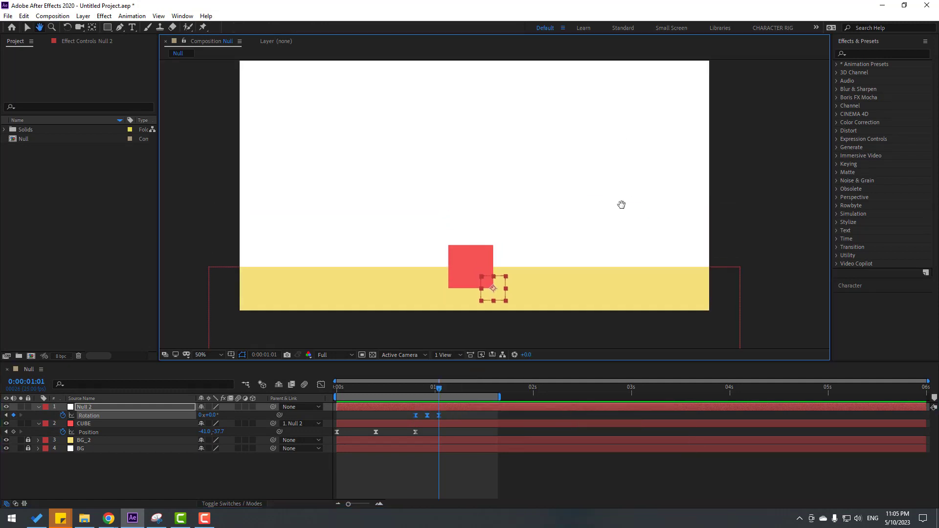
left_click_drag(622, 205, 620, 212)
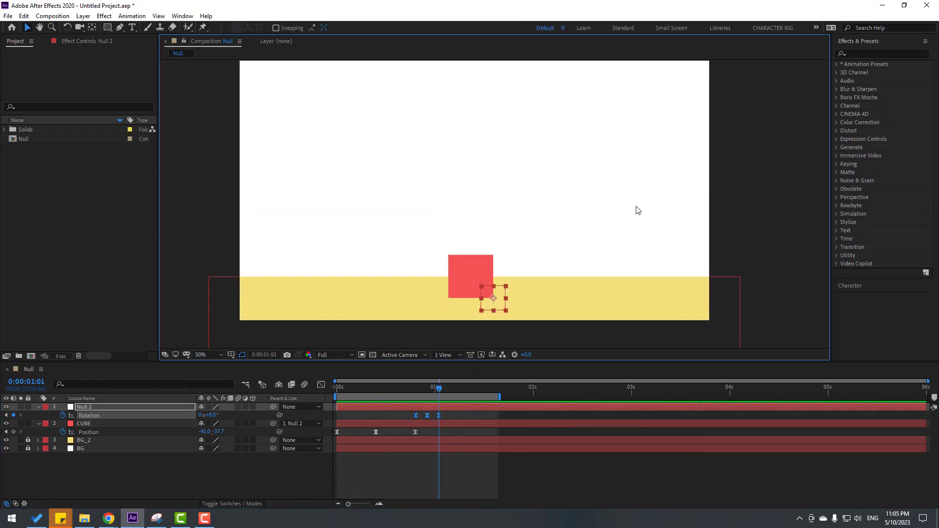
key("space")
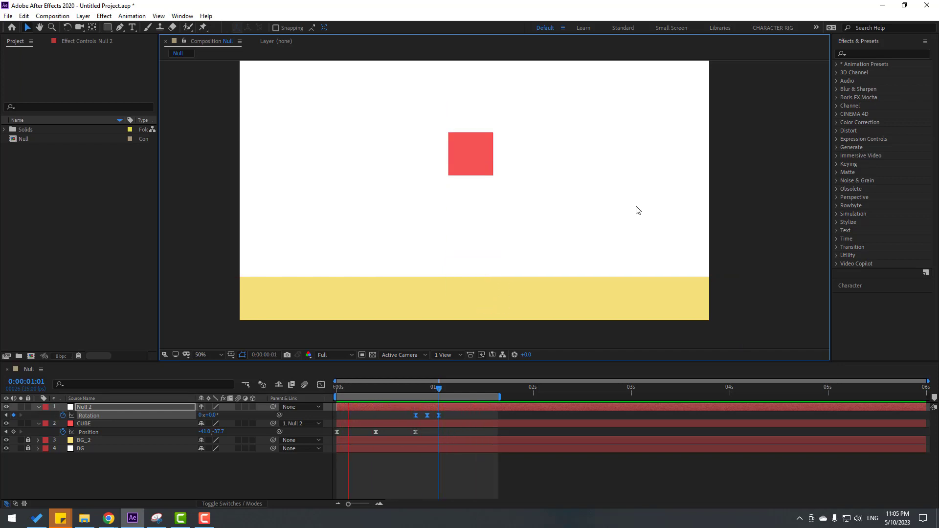
left_click(454, 377)
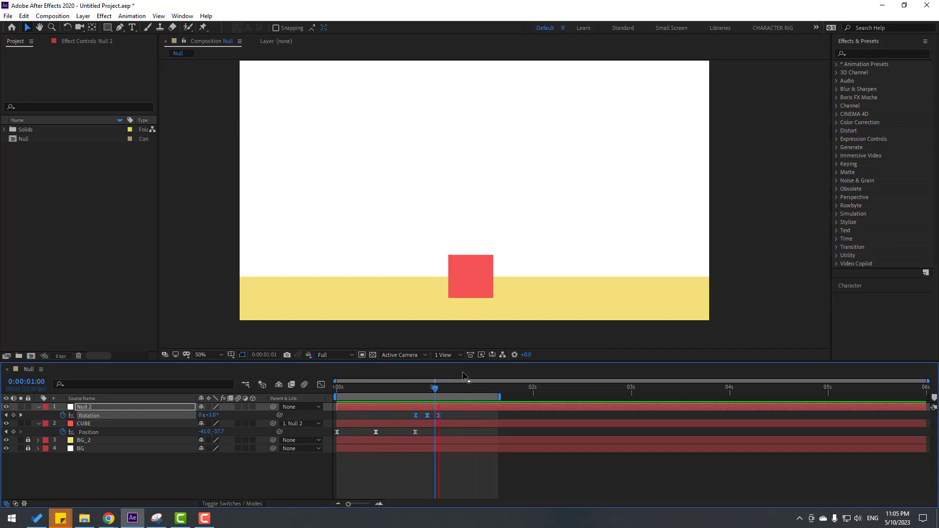
left_click(368, 407)
Add another null object to the composition and centre its anchor point
left_click(131, 481)
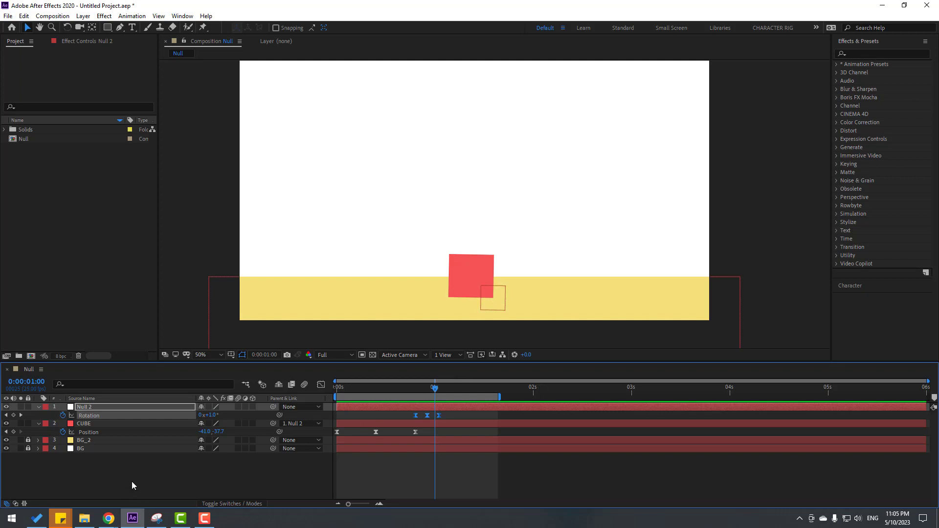
right_click(158, 483)
mouse_move(248, 375)
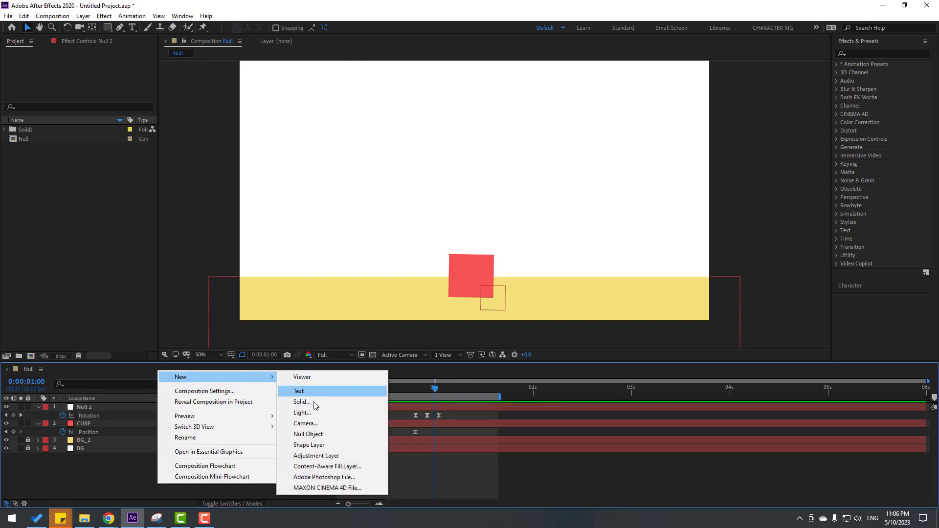
left_click(306, 434)
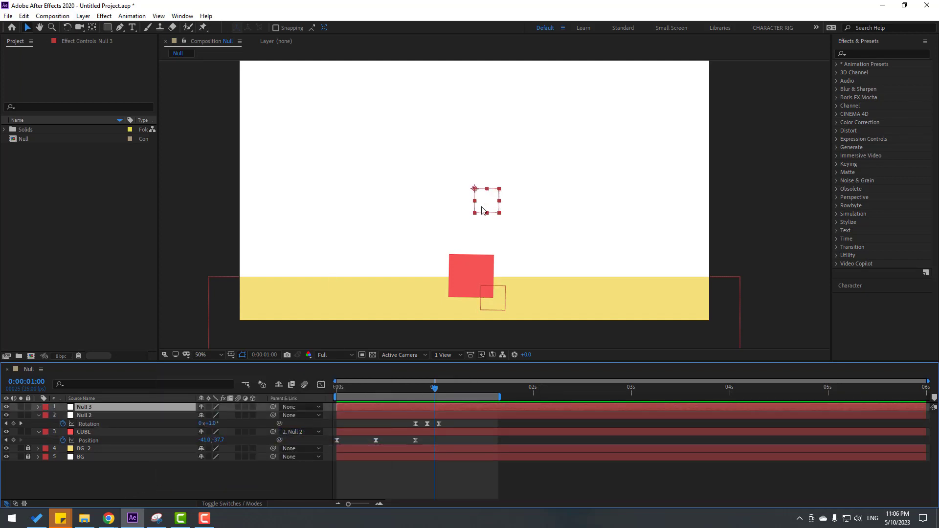
left_click(90, 28)
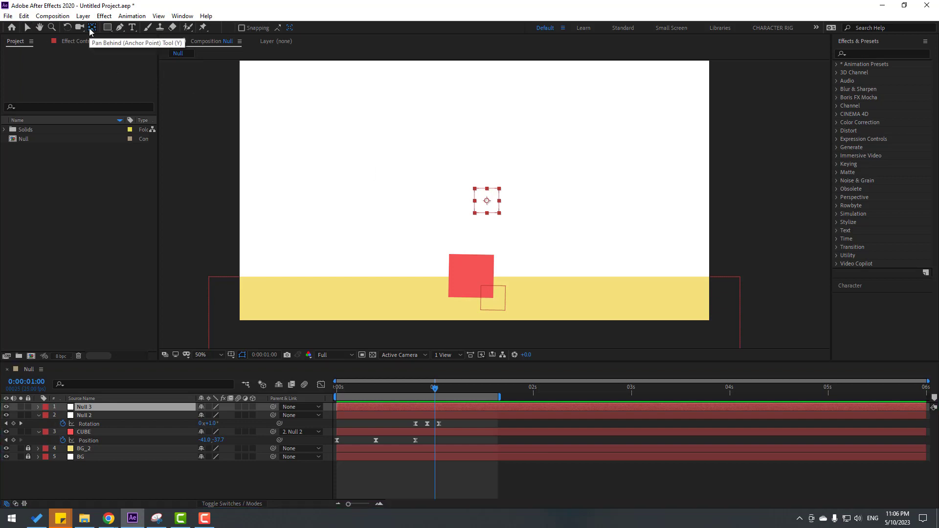
left_click(28, 28)
Place Null 3's anchor exactly on the red square's lower-left corner and parent Null 2 to Null 3
scroll(508, 184, "up", 2)
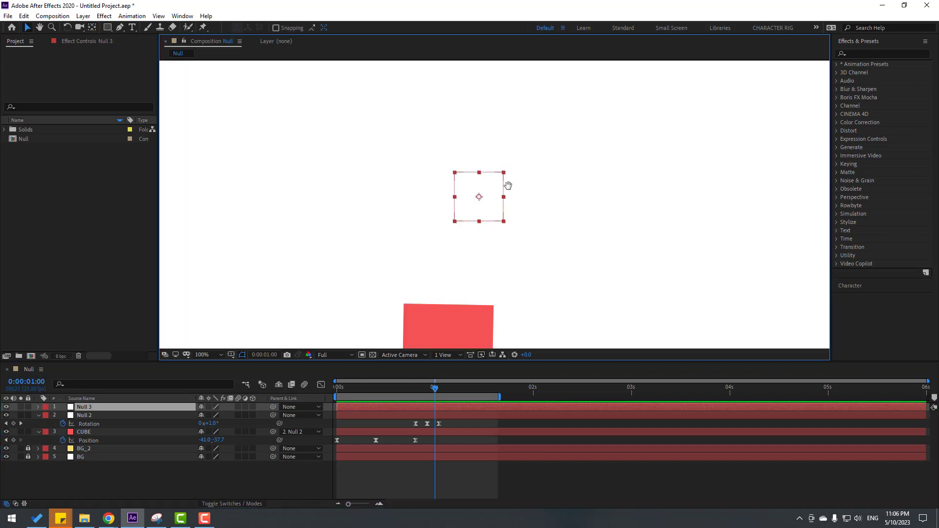
scroll(522, 179, "down", 2)
left_click_drag(523, 124, 463, 257)
scroll(441, 306, "up", 1)
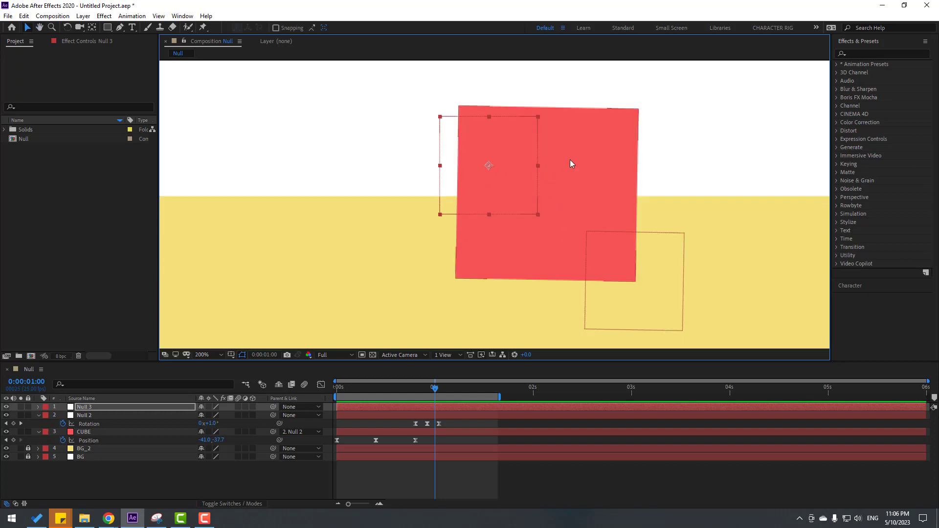
scroll(553, 195, "up", 1)
scroll(504, 222, "down", 2)
scroll(479, 214, "up", 1)
scroll(506, 169, "up", 1)
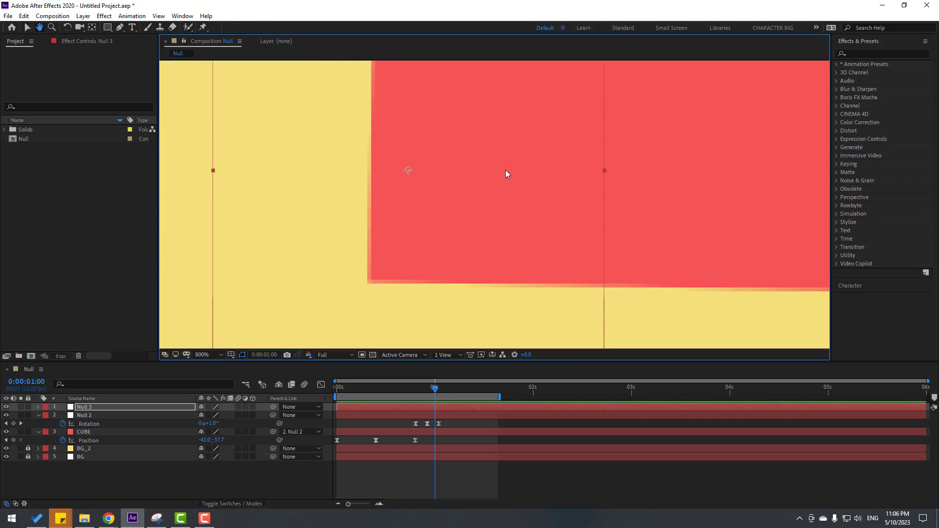
left_click_drag(506, 169, 465, 293)
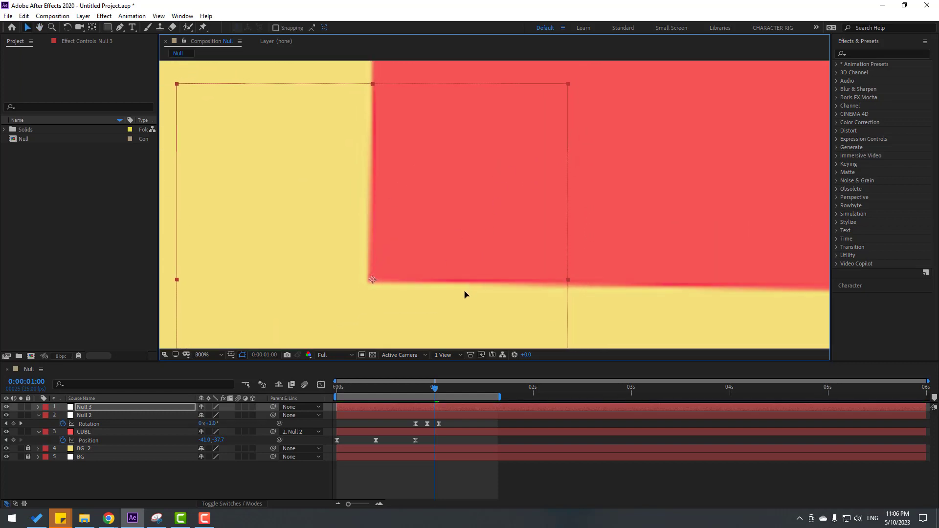
scroll(482, 266, "down", 2)
scroll(482, 266, "down", 1)
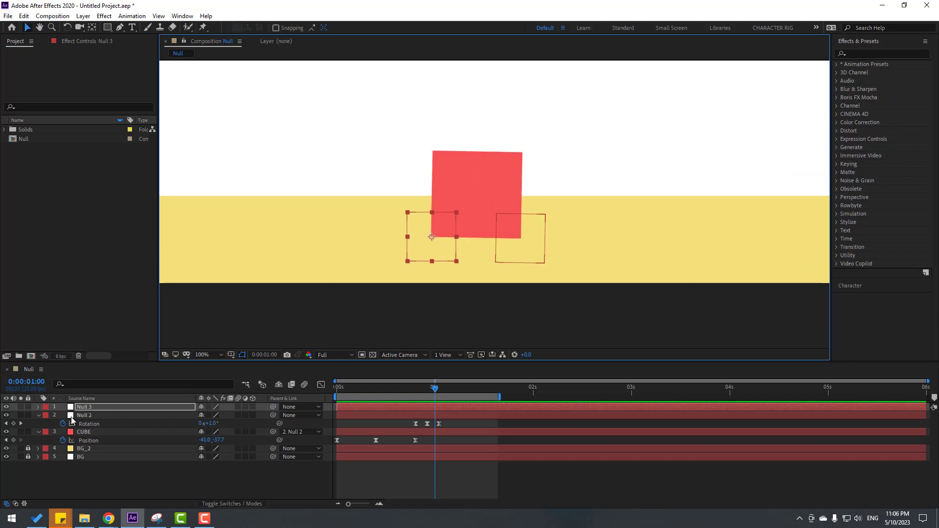
left_click(108, 415)
left_click_drag(272, 415, 83, 407)
Start Rotation keyframing on Null 3 with a 0° keyframe at 0:00:01:01
left_click(91, 408)
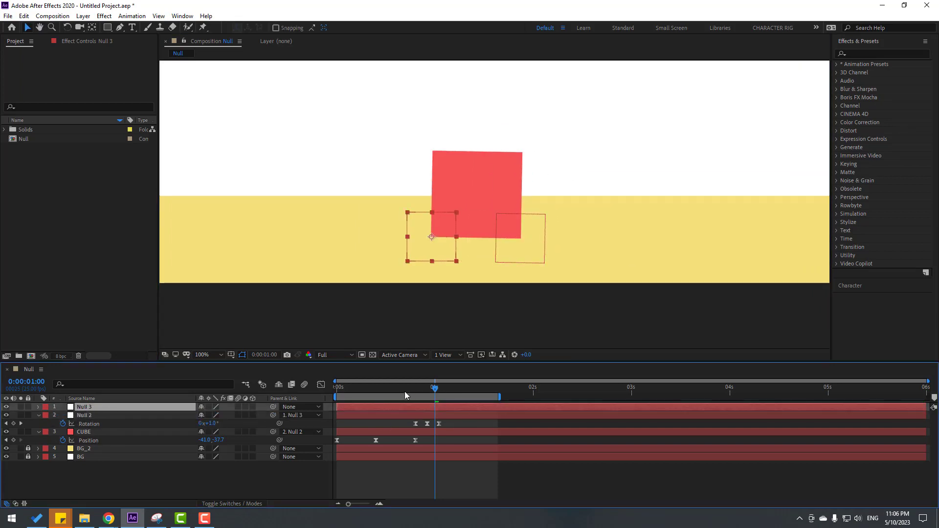
left_click_drag(404, 391, 439, 393)
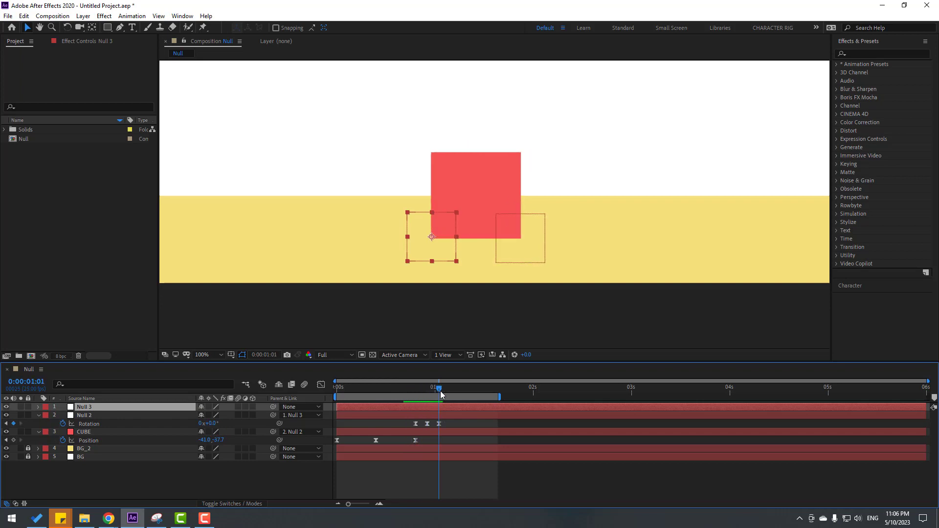
key("r")
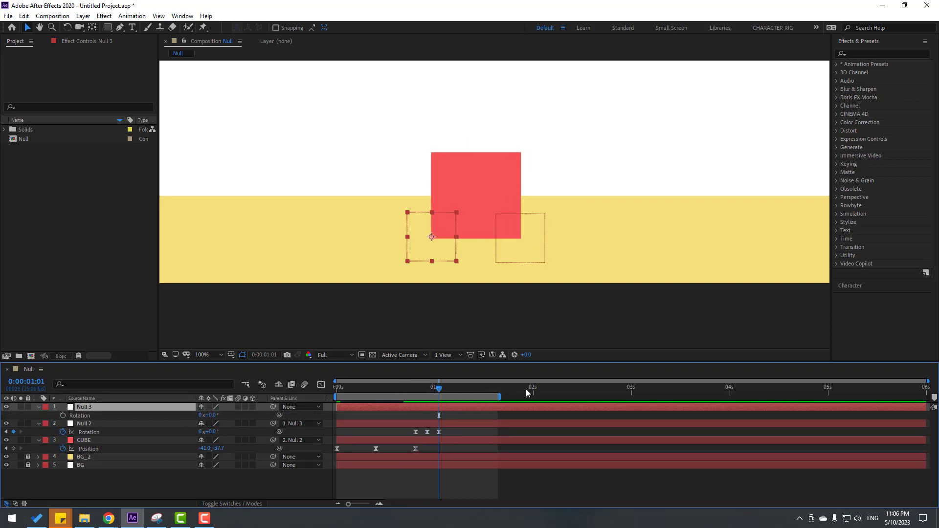
left_click(62, 415)
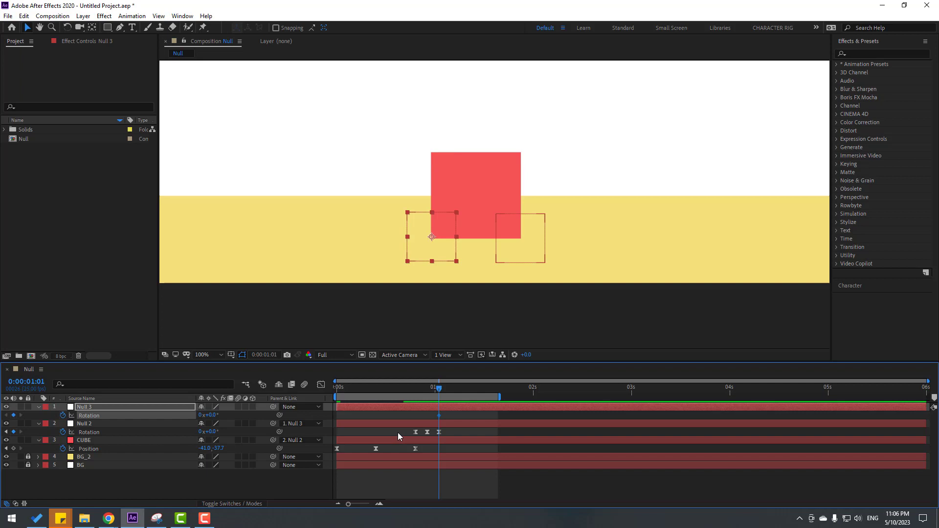
Go ten frames ahead to 0:00:01:11 and set Null 3's Rotation to -90°
key("shift+Page_Down")
left_click_drag(210, 419, 177, 418)
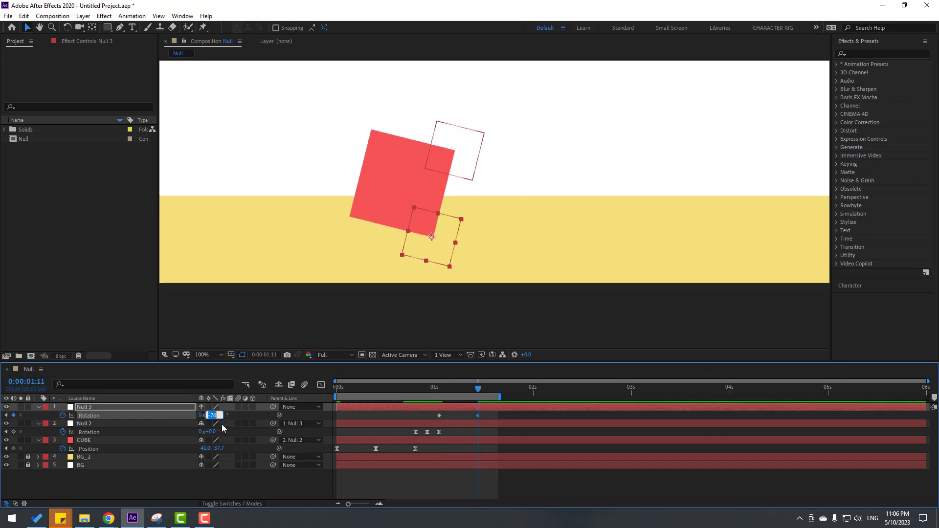
key("Return")
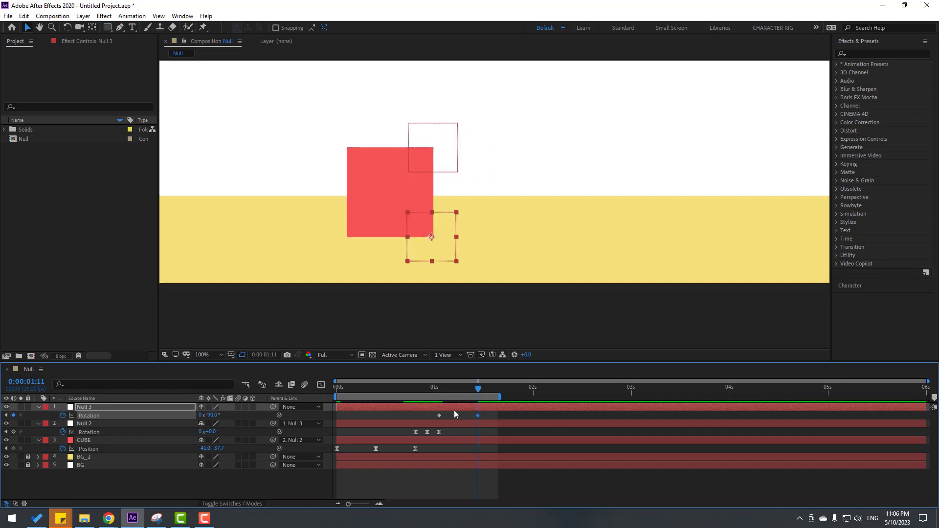
Apply Easy Ease to both of Null 3's Rotation keyframes
left_click_drag(492, 415, 437, 419)
mouse_move(489, 409)
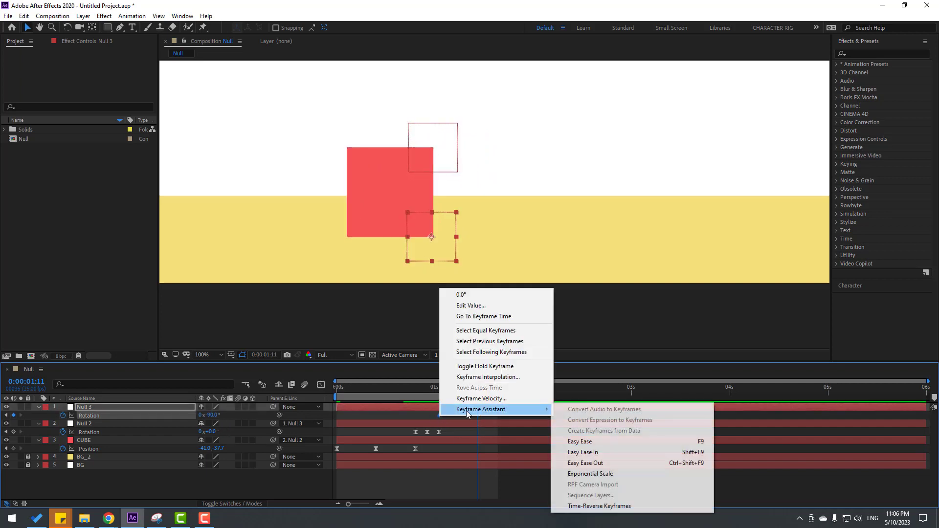
left_click(579, 441)
Preview the square's tilt and roll in the whole composition
left_click(416, 389)
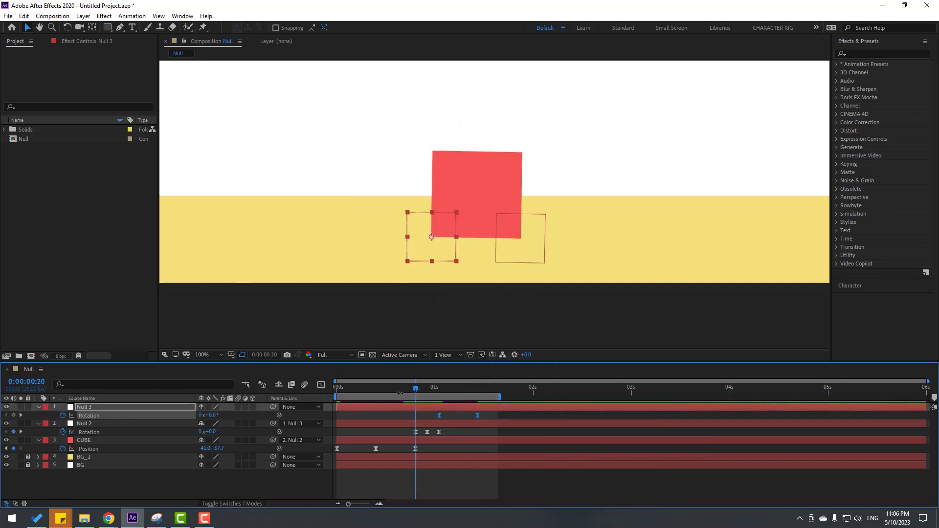
left_click_drag(447, 388, 486, 389)
scroll(561, 273, "down", 2)
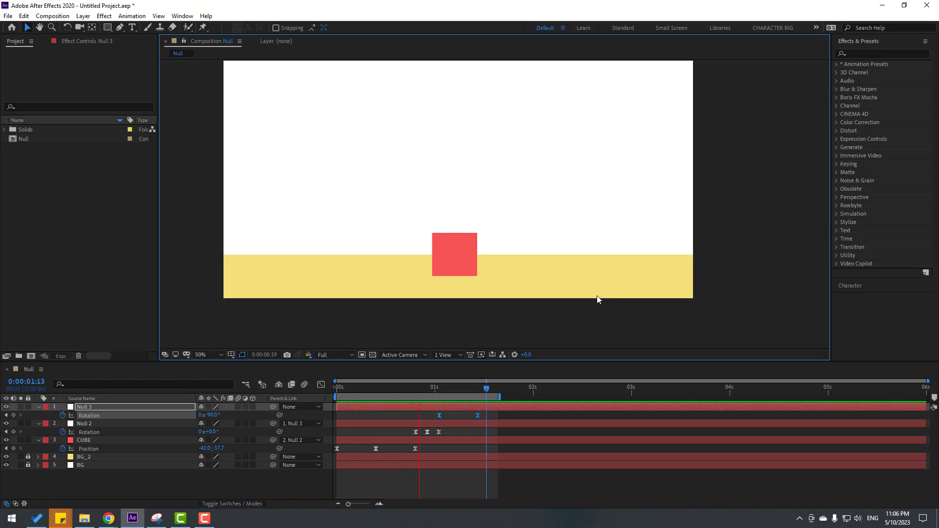
key("space")
key("space")
key("space")
left_click_drag(455, 306, 409, 305)
left_click(175, 473)
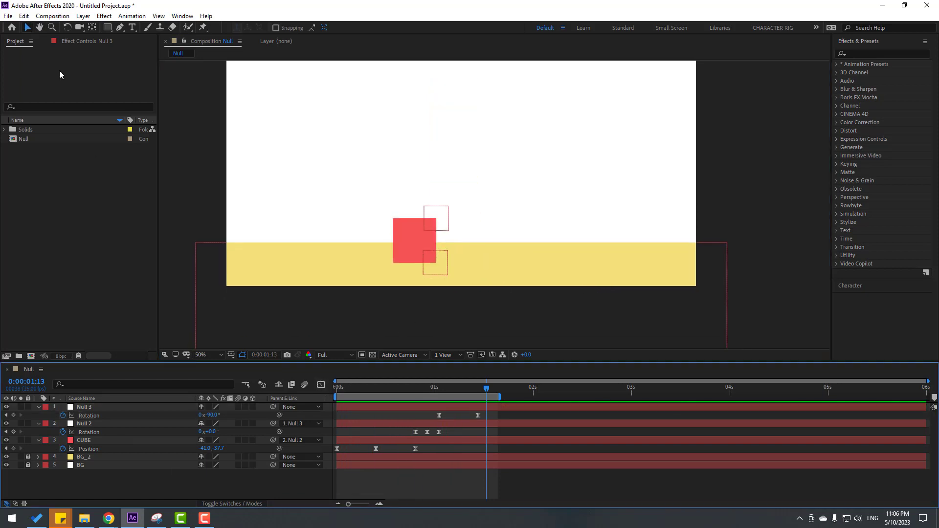
Add a fourth null object to the composition and centre its anchor point
left_click(84, 19)
mouse_move(98, 25)
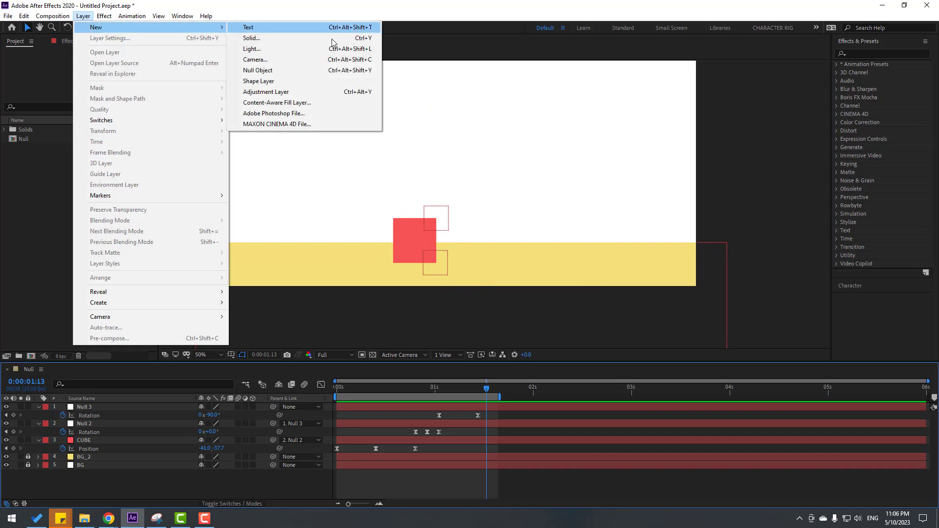
left_click(278, 69)
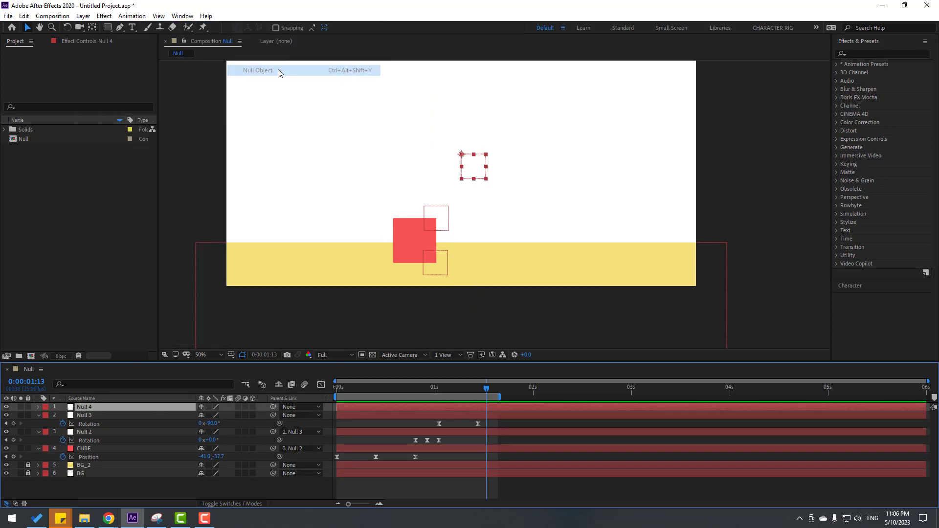
double_click(93, 26)
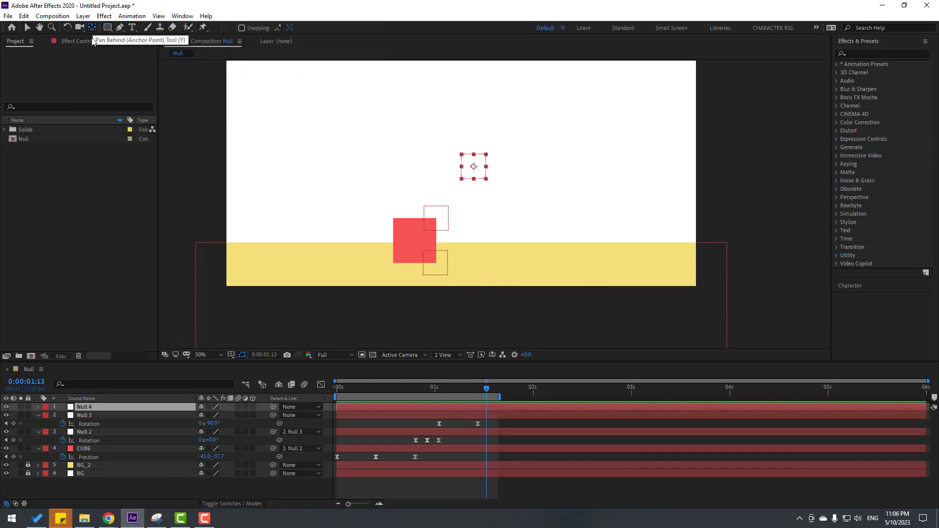
left_click(27, 28)
Place Null 4's anchor exactly on the rolled square's lower-left corner and parent Null 3 to Null 4
scroll(478, 215, "up", 3)
left_click_drag(503, 88, 582, 171)
left_click_drag(602, 125, 456, 307)
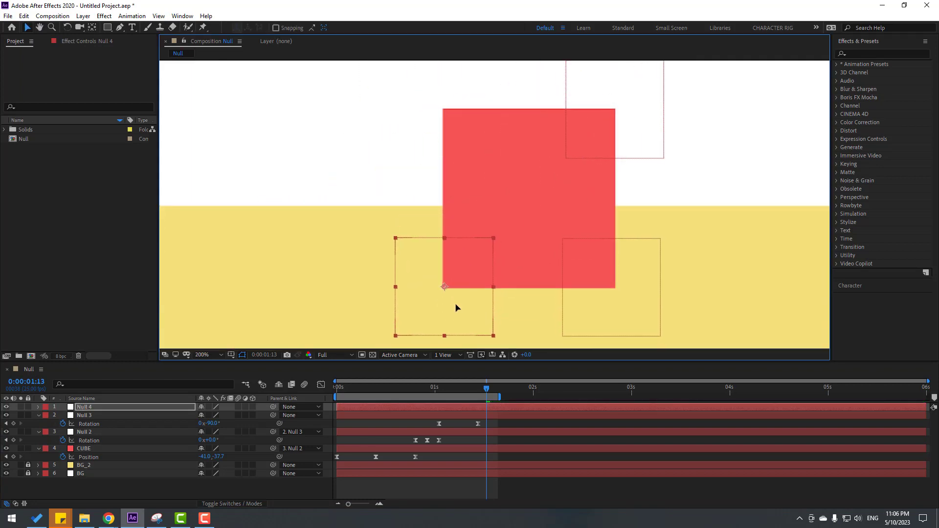
left_click(88, 418)
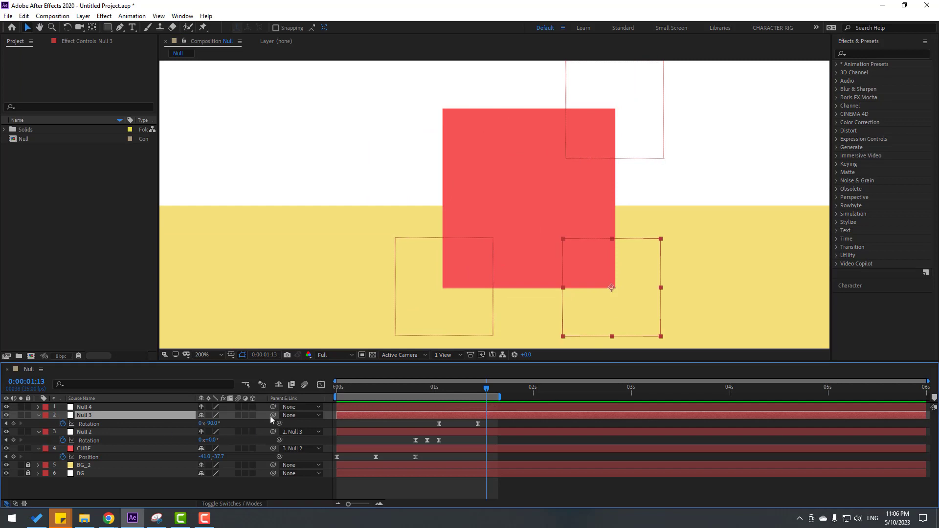
left_click_drag(105, 412, 85, 407)
Start Rotation keyframing on Null 4 with a 0° keyframe at 0:00:01:11
left_click_drag(439, 389, 478, 386)
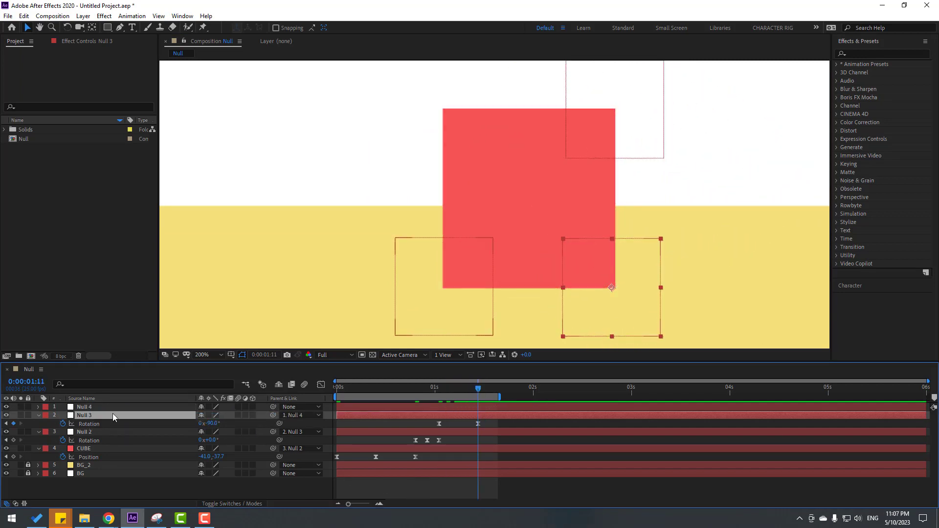
left_click(86, 406)
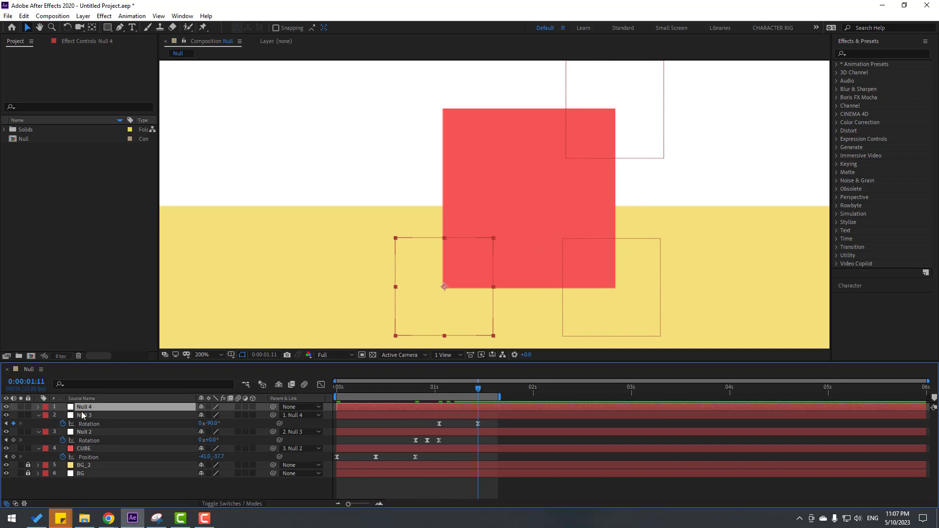
key("r")
left_click(63, 415)
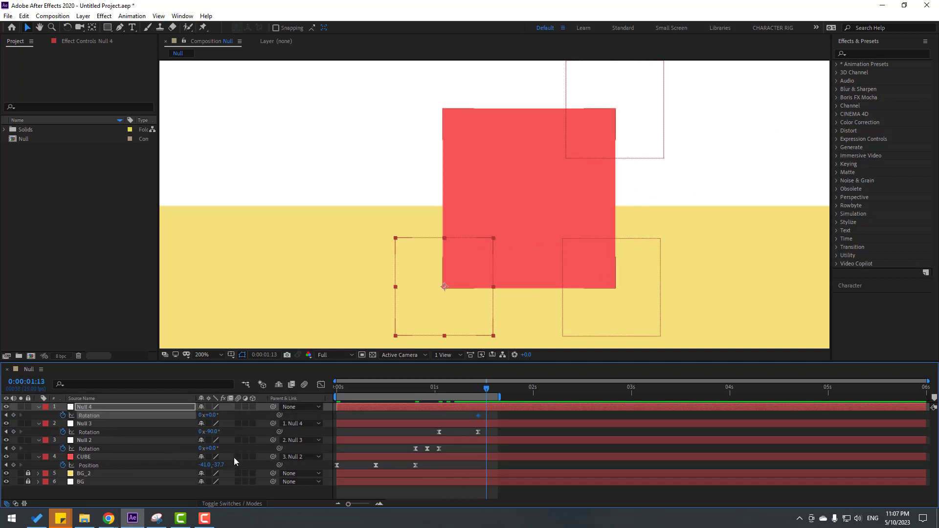
Keyframe Null 4's Rotation to -4° at 0:00:01:14 and back to 0° at 0:00:01:17
key("Page_Down")
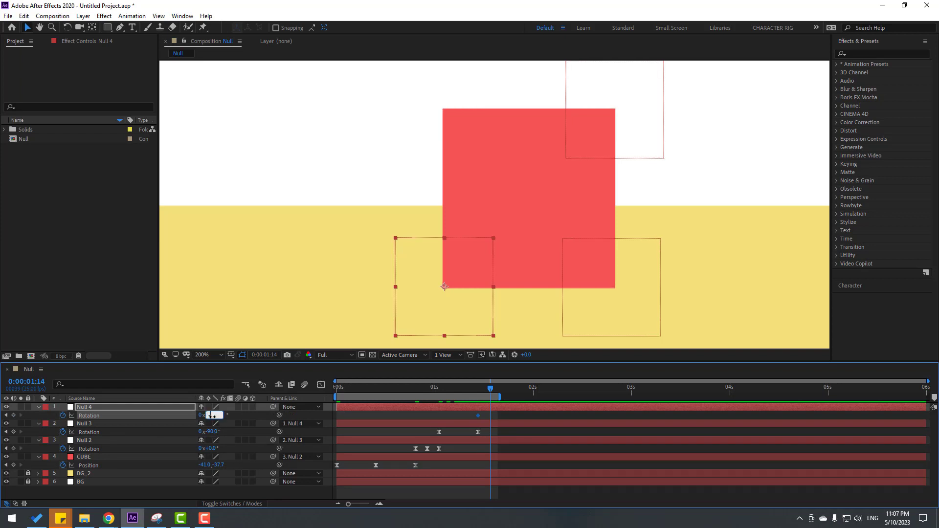
left_click_drag(212, 416, 208, 415)
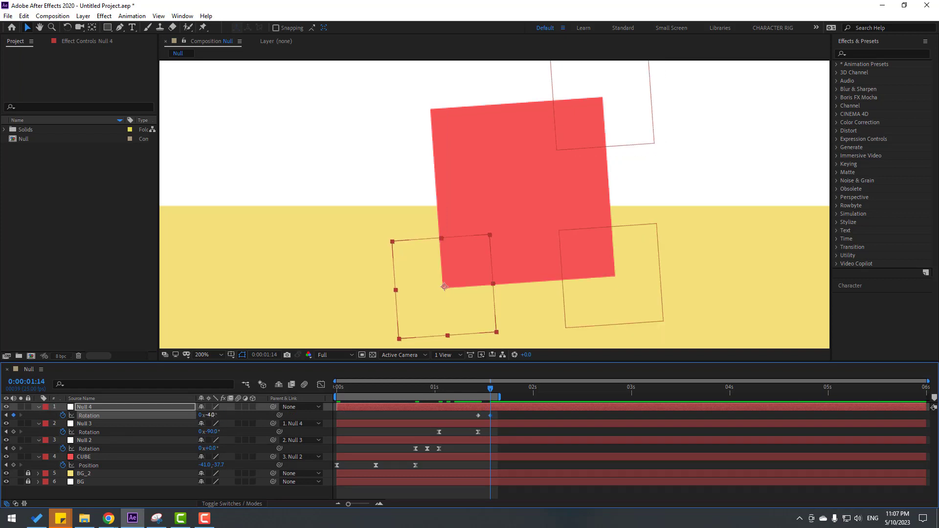
key("Page_Down")
key("Page_Down")
key("Page_Down")
key("ctrl+z")
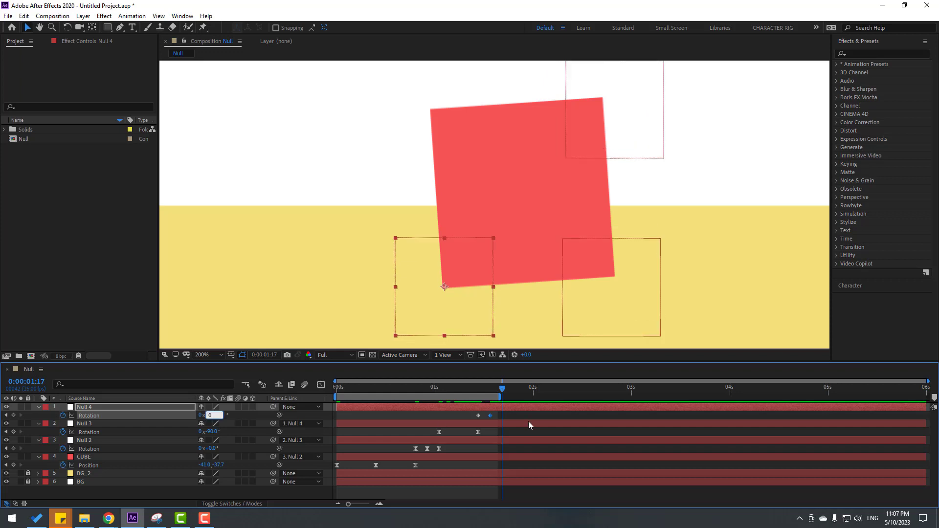
Apply Easy Ease to Null 4's three Rotation keyframes and extend the work area's end to just past two seconds
right_click(478, 416)
mouse_move(538, 409)
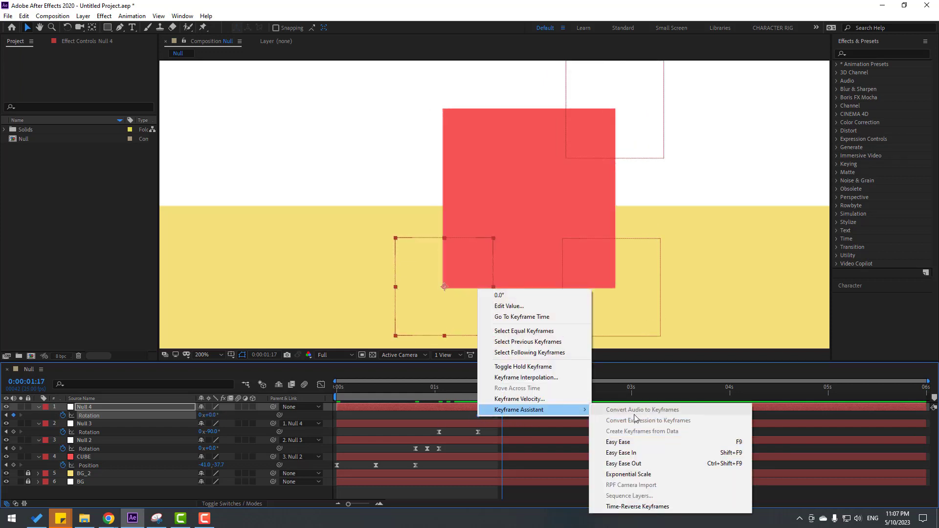
left_click(606, 442)
left_click_drag(518, 399, 538, 398)
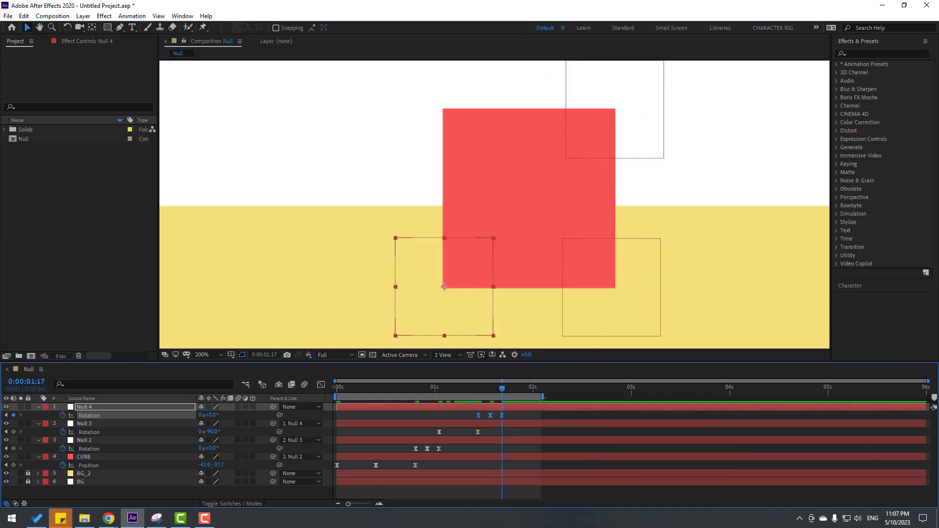
Play the animation in the whole frame to review the roll and the final tilt
scroll(695, 224, "down", 4)
left_click_drag(651, 279, 622, 311)
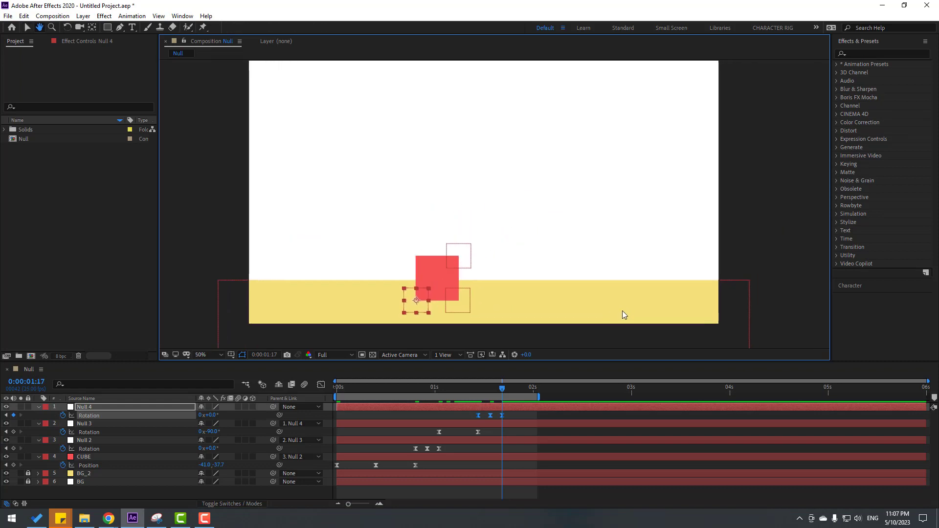
key("space")
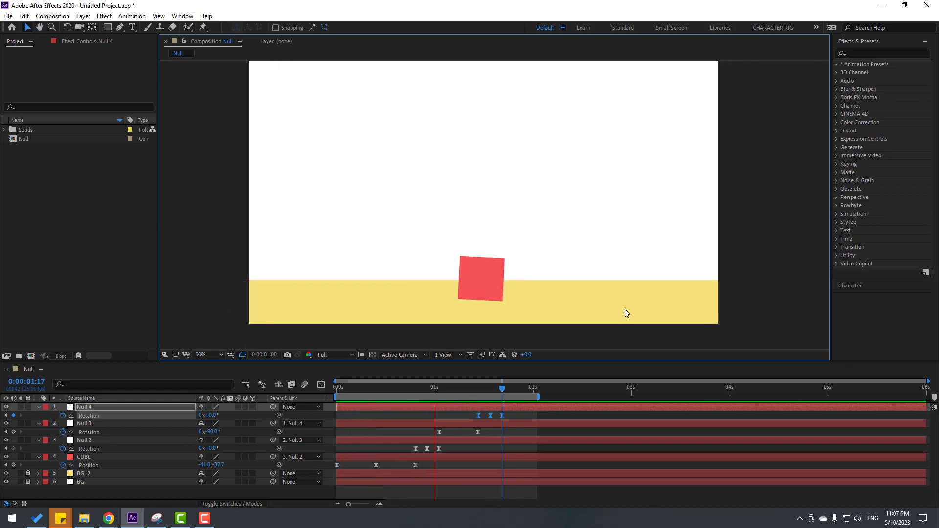
key("space")
left_click(435, 387)
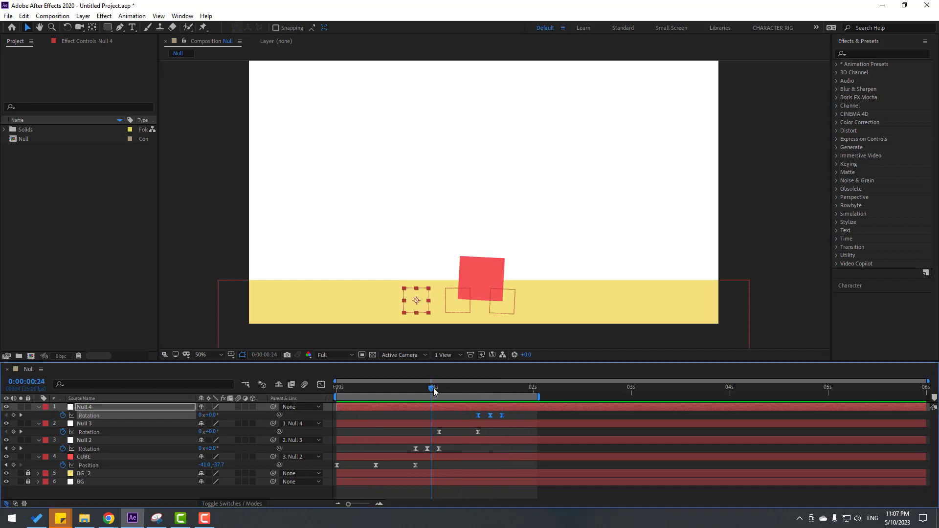
Open the speed graph for Null 3's Rotation keyframes and reshape the curve to peak early in the roll
left_click(488, 432)
left_click_drag(487, 432, 411, 439)
left_click(321, 385)
left_click(423, 387)
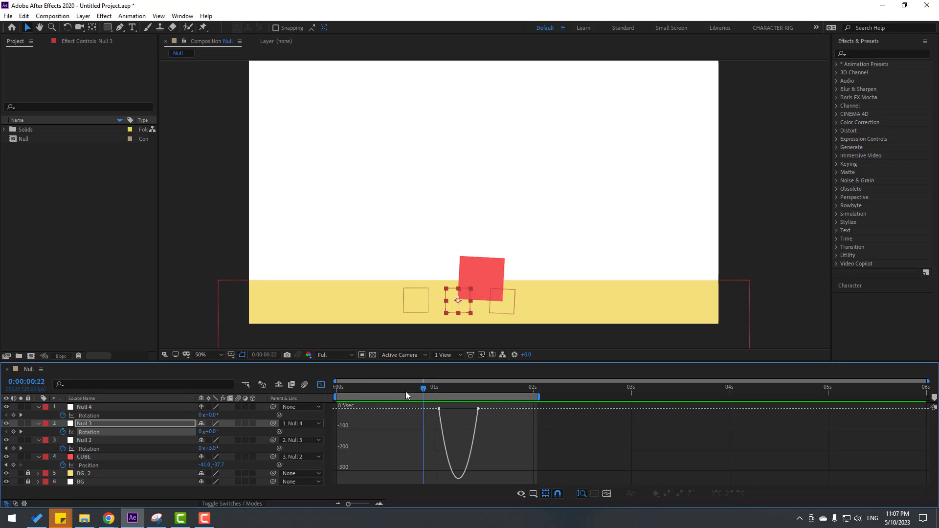
left_click_drag(433, 389, 458, 408)
left_click(448, 414)
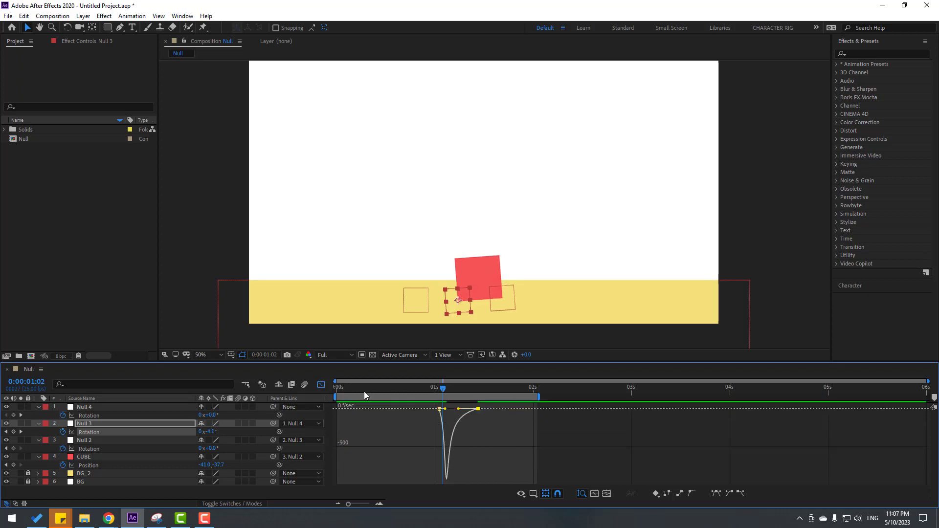
Start the work area just before 0:00:00:20 and reshape Null 3's Rotation speed curve to peak late in the roll
left_click_drag(335, 397, 458, 419)
key("space")
key("space")
key("space")
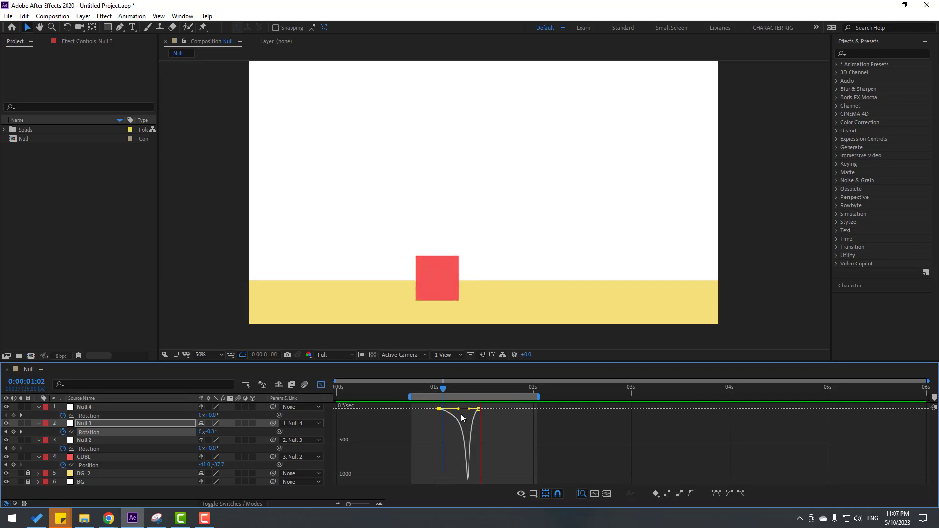
key("space")
key("shift+F3")
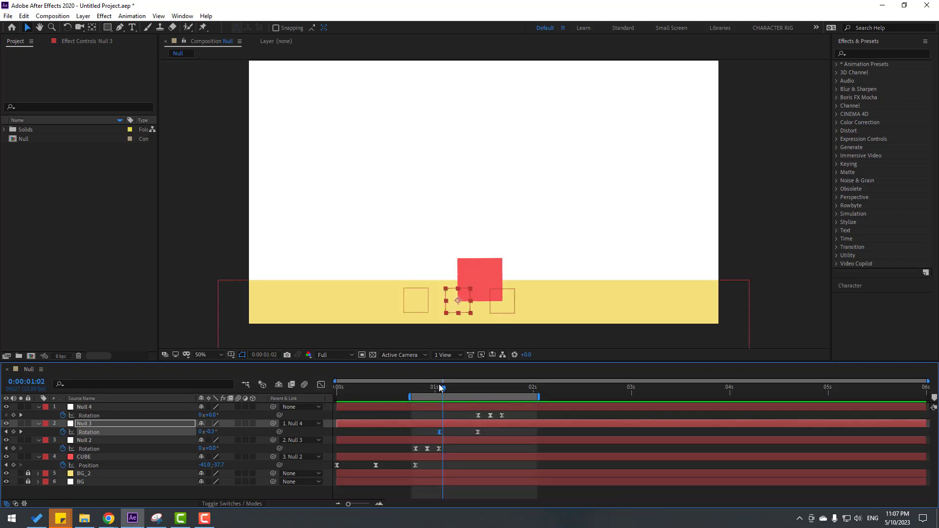
Shift Null 4's three Rotation keyframes two frames earlier, starting at 0:00:01:09, and preview the roll
left_click_drag(442, 387, 471, 416)
key("space")
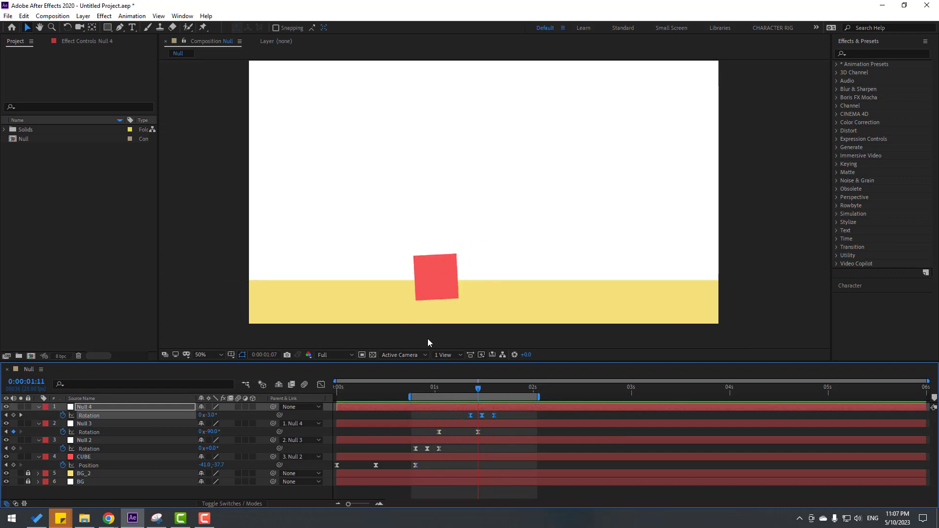
key("comma")
key("comma")
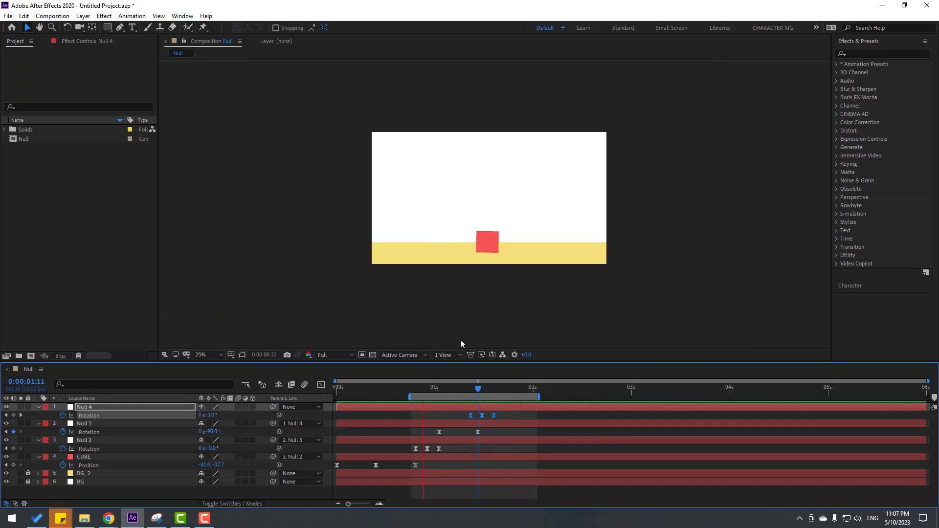
key("period")
key("period")
key("space")
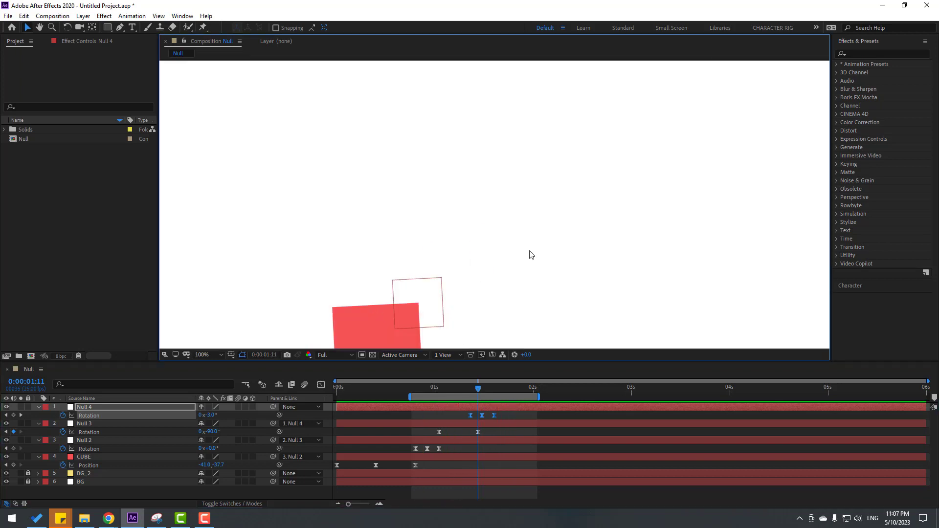
Set Null 4's middle Rotation keyframe at 0:00:01:12 to -8° and preview the stronger tilt
left_click(473, 390)
left_click_drag(473, 388, 480, 389)
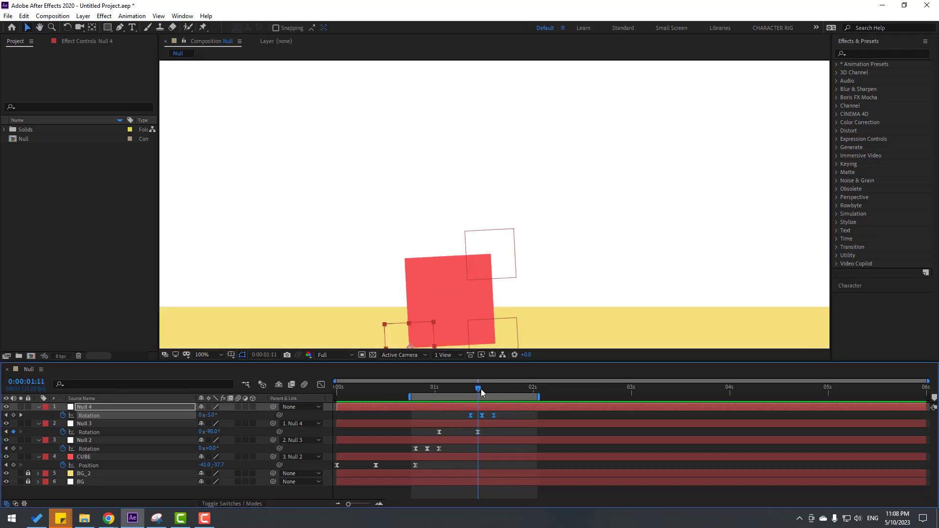
left_click(481, 415)
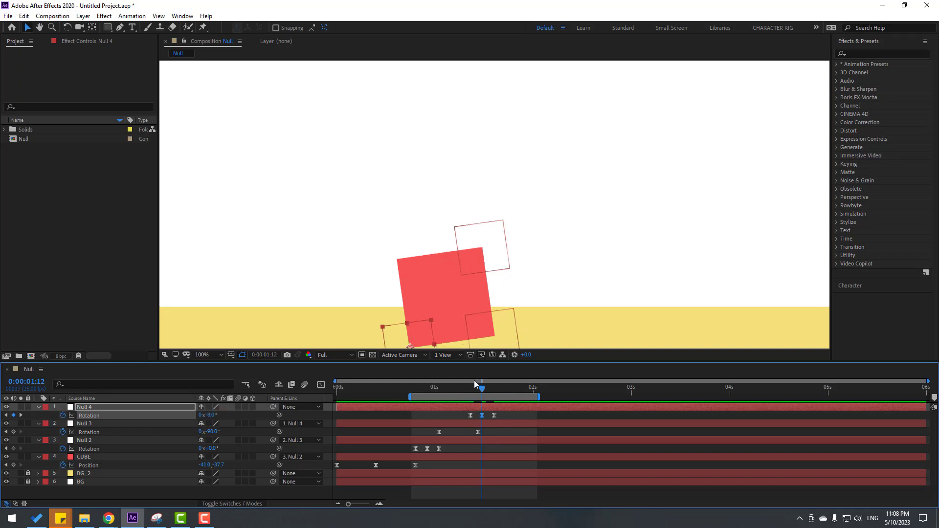
left_click_drag(472, 386, 498, 388)
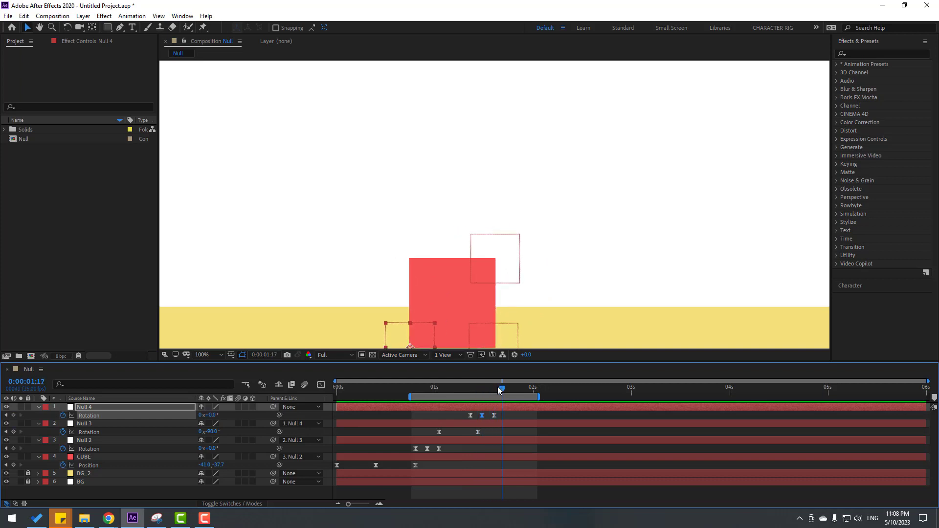
key("space")
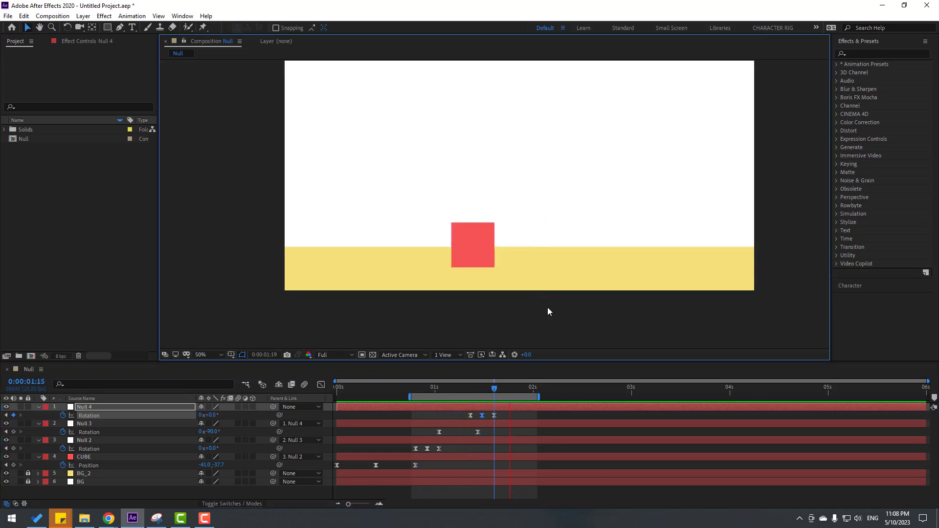
key("space")
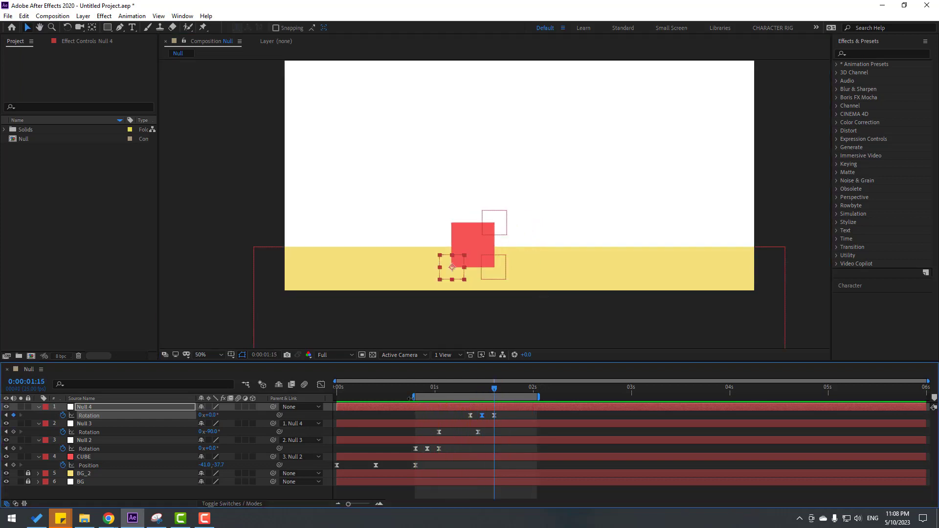
Extend the work area back to the composition's start and play the full animation fitted to the viewer
left_click_drag(390, 396, 336, 397)
left_click(205, 355)
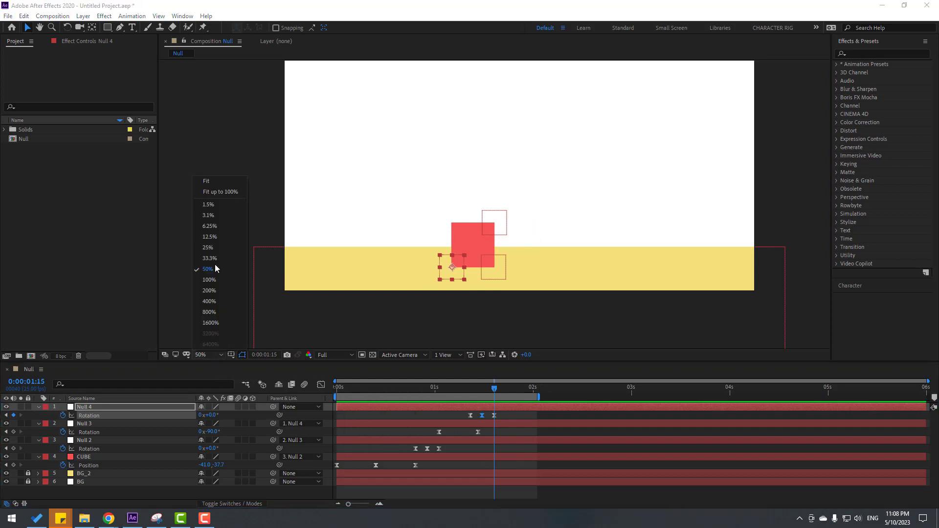
left_click(218, 191)
key("space")
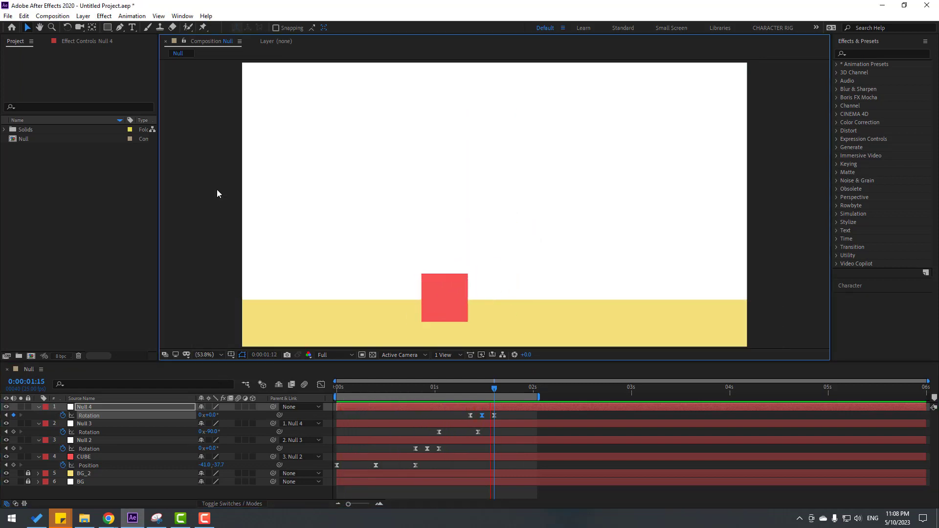
Select all unlocked layers and scrub back towards the start of the animation
key("ctrl+a")
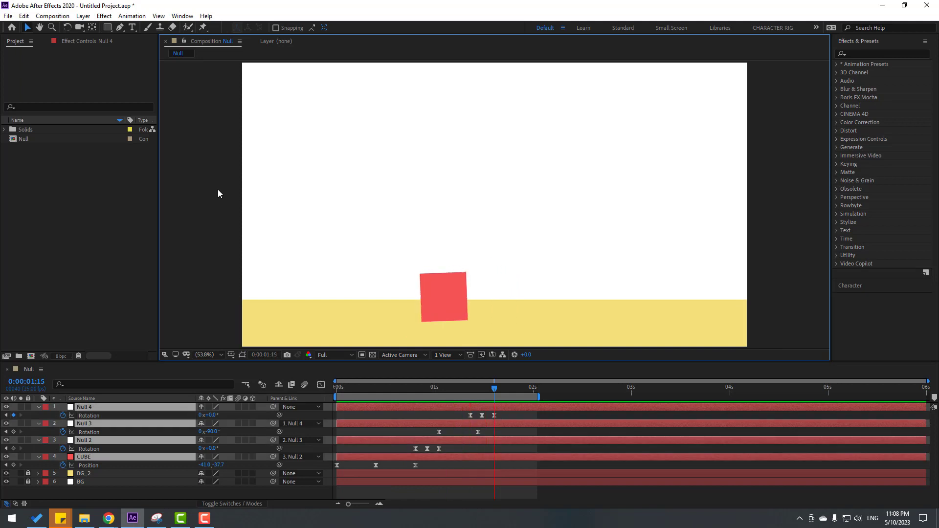
left_click_drag(417, 388, 344, 415)
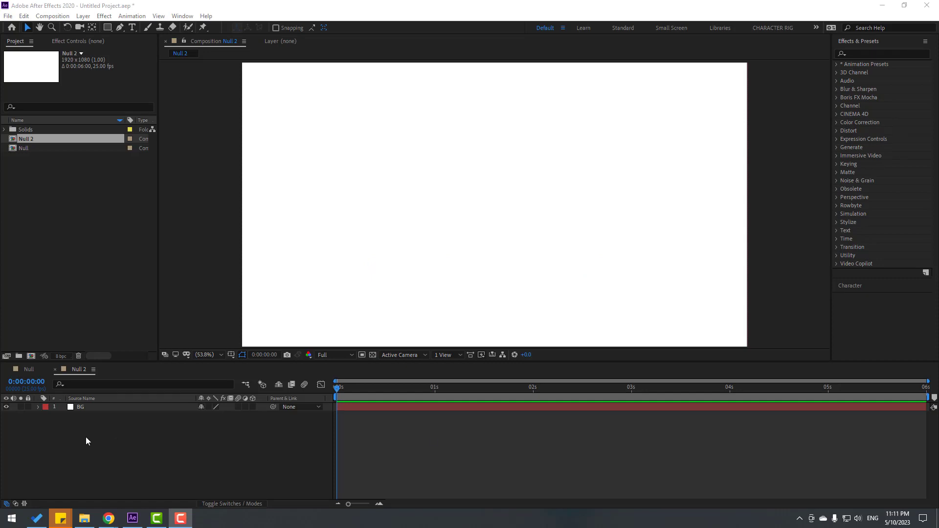
Duplicate the BG layer and scale the copy down to a small rectangle centred in the composition
left_click(79, 408)
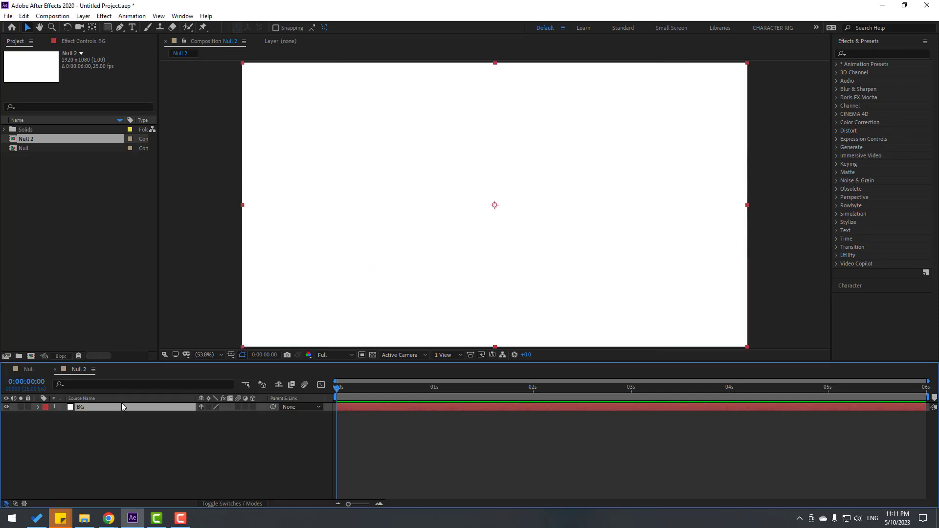
key("ctrl+d")
left_click_drag(243, 63, 425, 157)
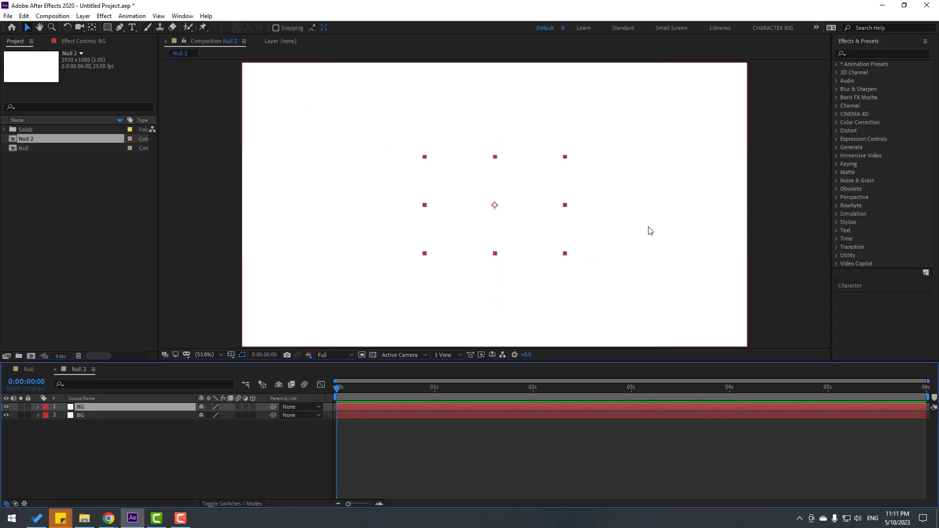
Apply a Fill effect to the small rectangle and set its colour to light violet-blue 9496F0
left_click(861, 51)
type("fill")
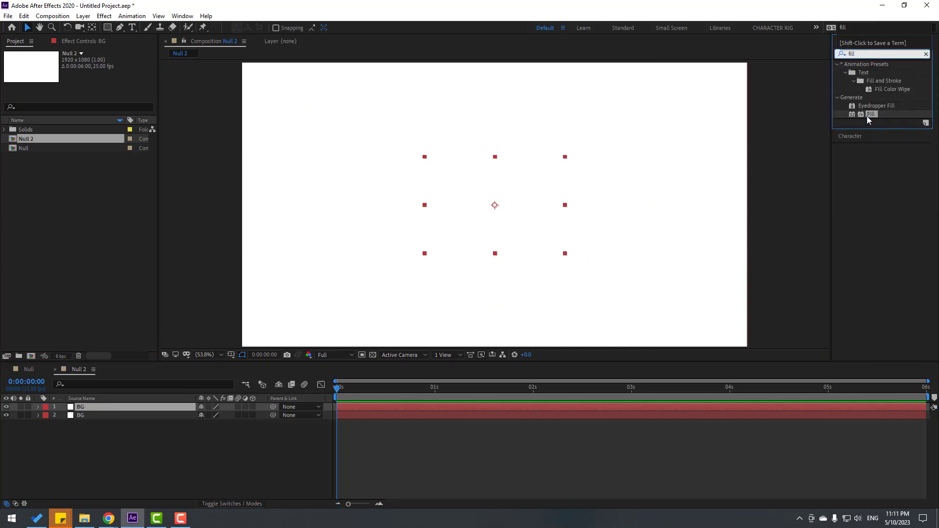
left_click_drag(868, 118, 503, 198)
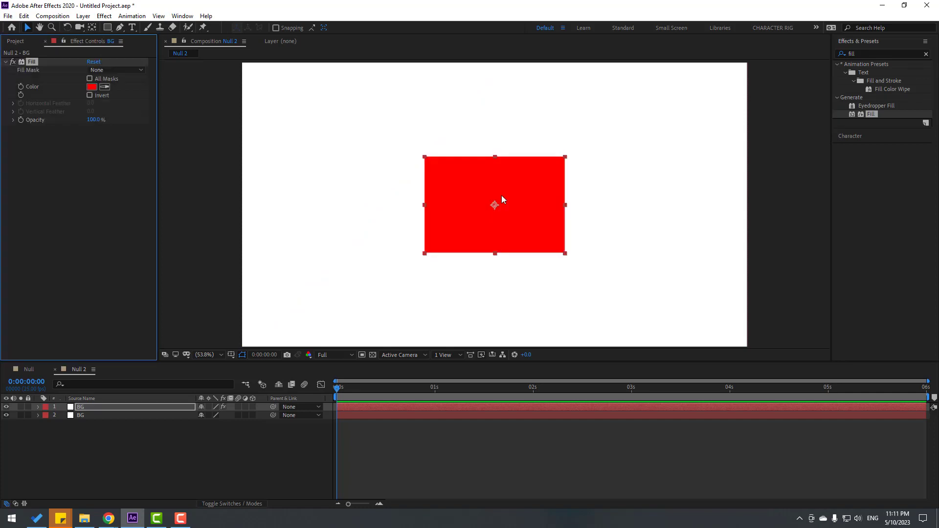
left_click(92, 87)
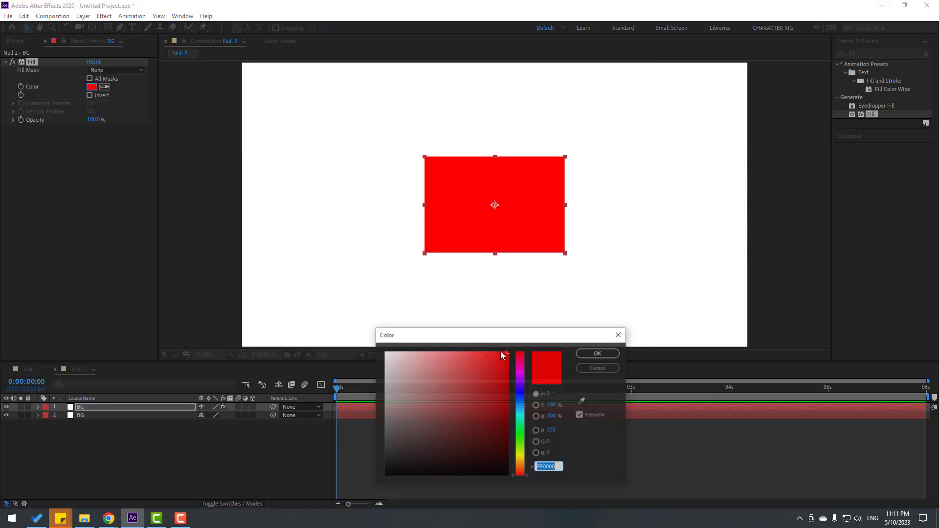
left_click(520, 393)
left_click(445, 362)
left_click_drag(445, 363, 432, 358)
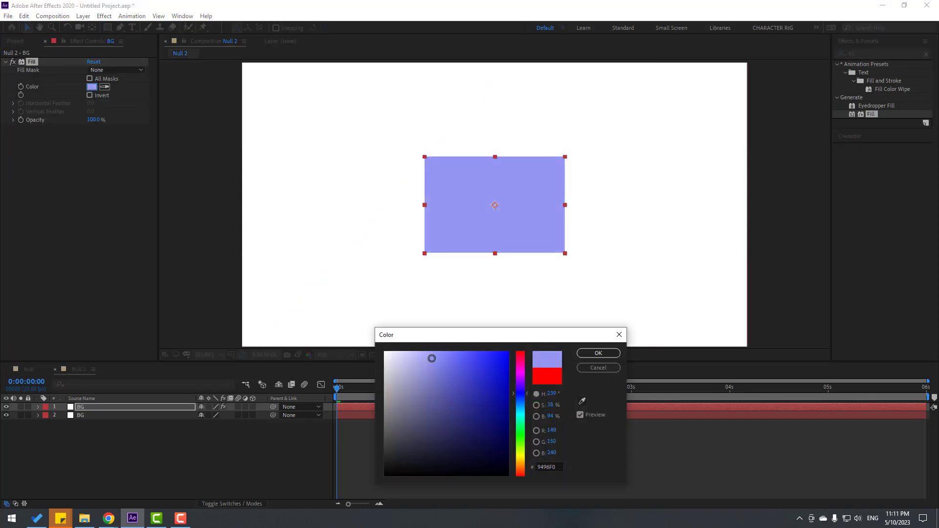
left_click(586, 353)
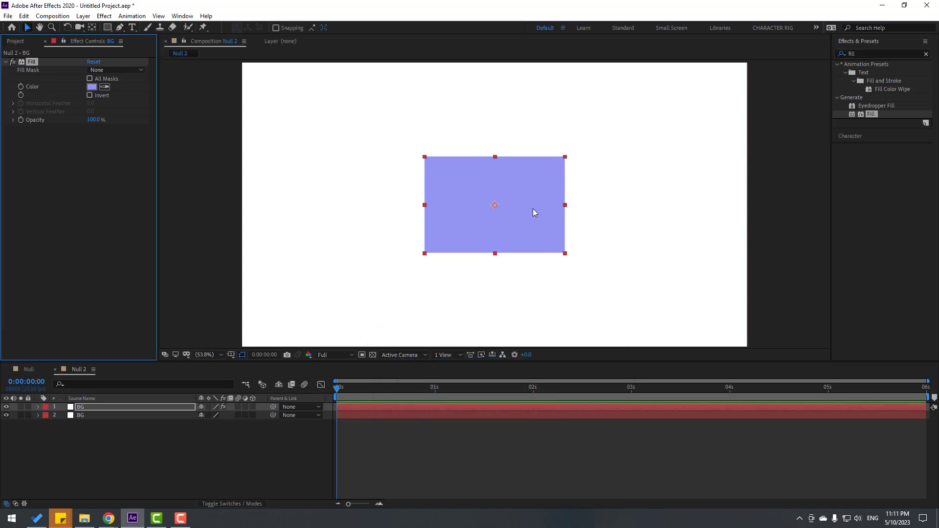
Place the violet-blue rectangle in the left part of the frame and rename its layer as cube 1
left_click_drag(533, 208, 385, 206)
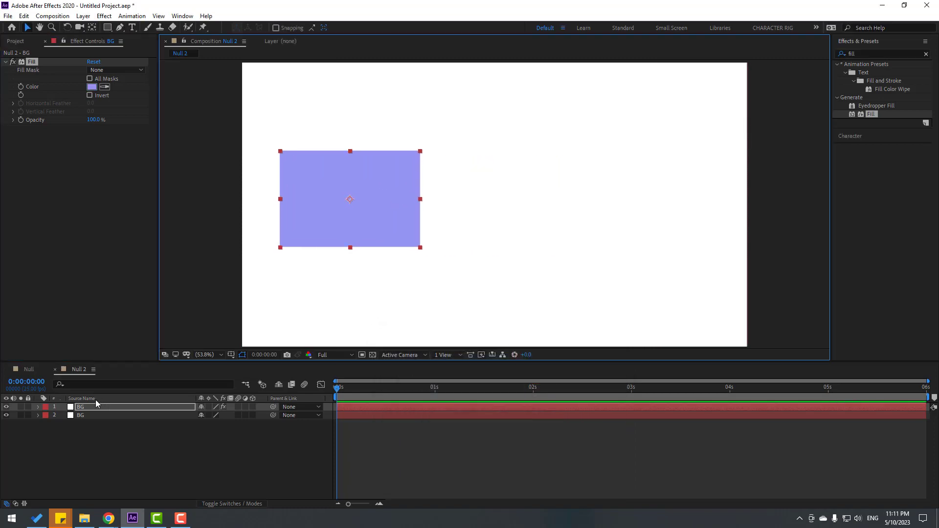
left_click(83, 410)
key("Return")
type("cube")
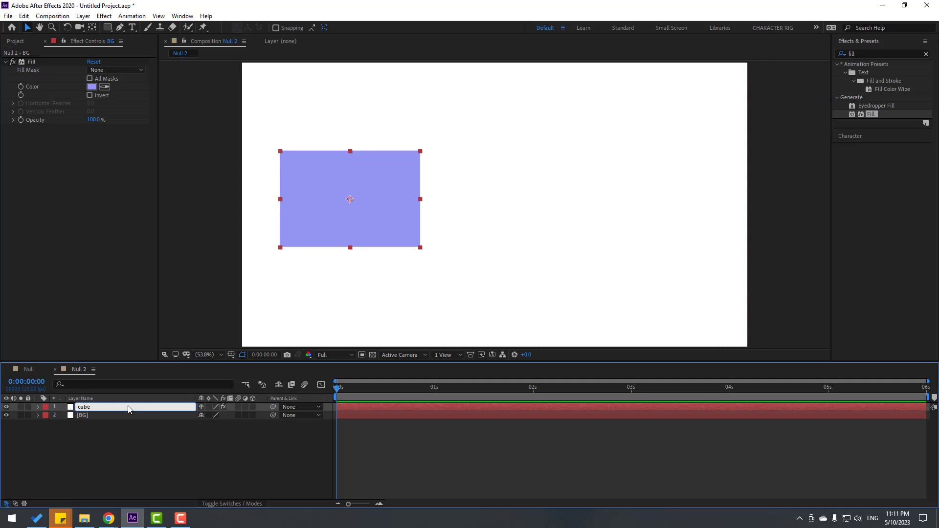
type(" 1")
key("Return")
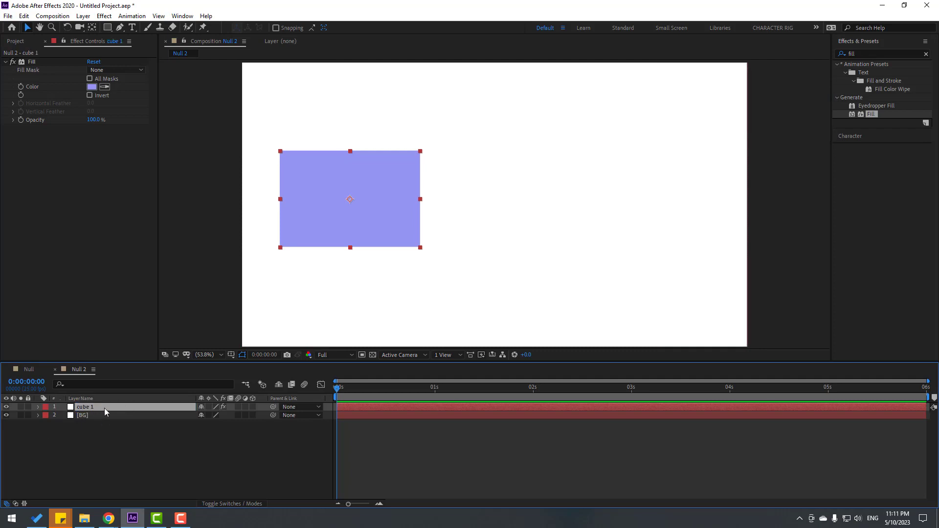
Duplicate cube 1, move the copy to the right side of the frame and change its Fill colour to pinkish red
key("ctrl+d")
left_click_drag(395, 217, 623, 216)
left_click(92, 87)
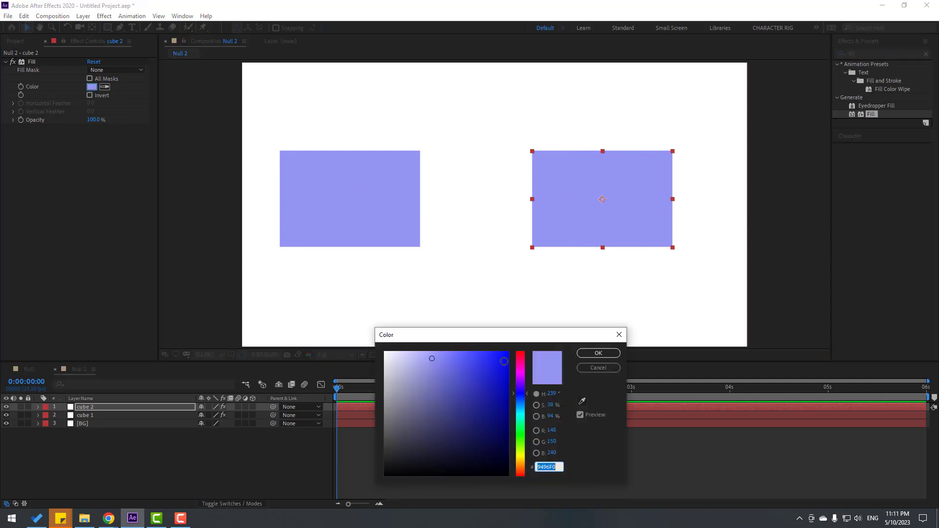
left_click(520, 359)
left_click(480, 361)
left_click(598, 353)
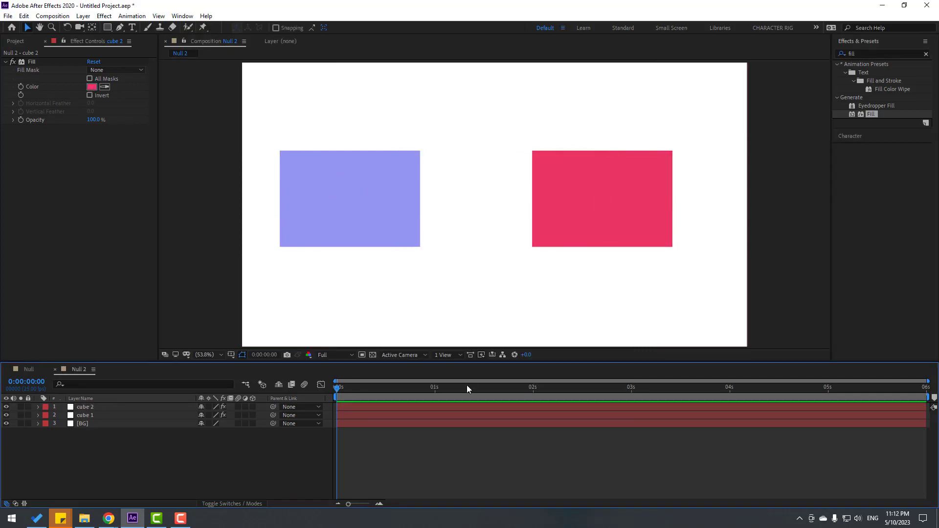
Try animating both cubes directly with Position keyframes at the start and at 0:00:03:00, lowering them to Y 844.7, and undo it
left_click(90, 416)
left_click(117, 406, "shift")
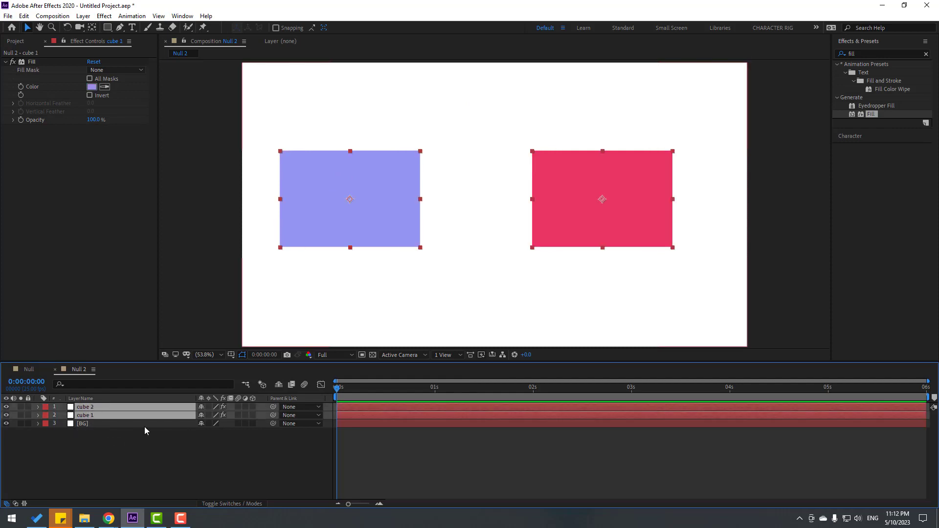
key("p")
left_click(63, 415)
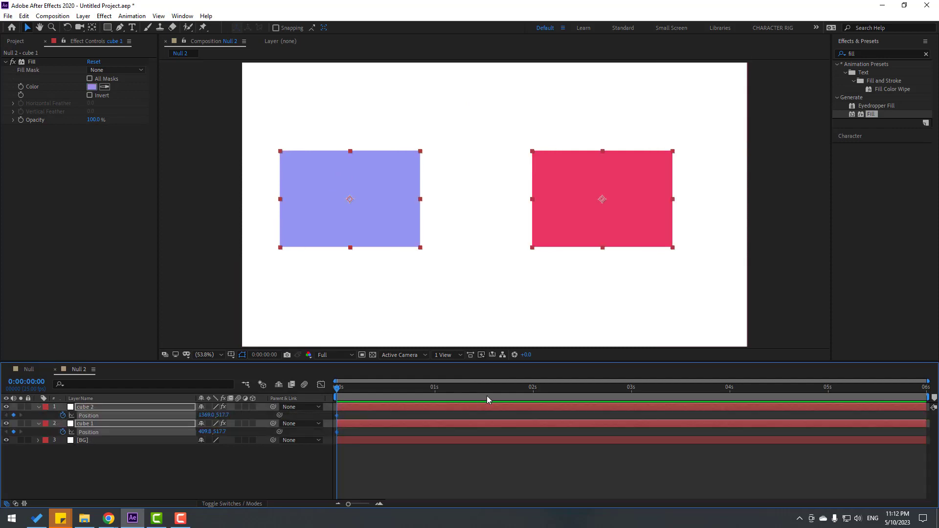
left_click_drag(341, 395, 636, 395)
left_click_drag(224, 419, 427, 415)
left_click_drag(582, 393, 638, 393)
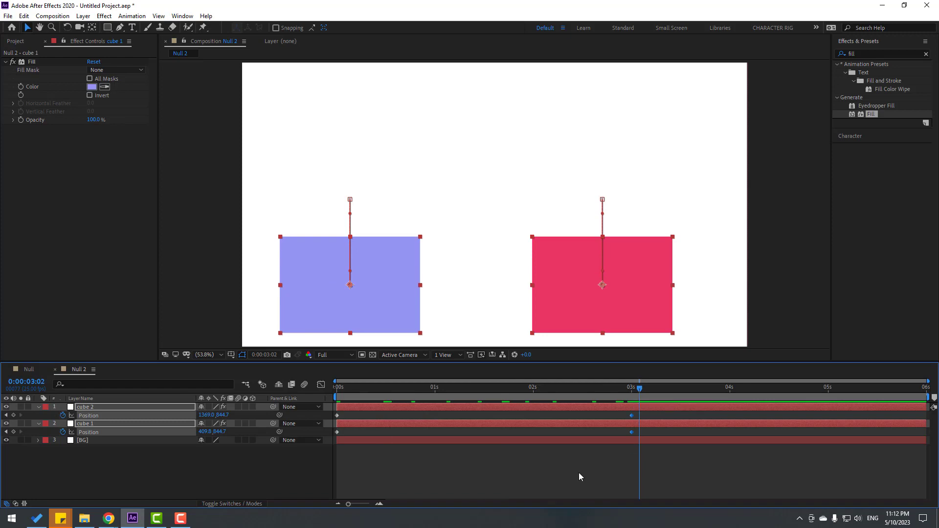
key("ctrl+z")
key("ctrl+z")
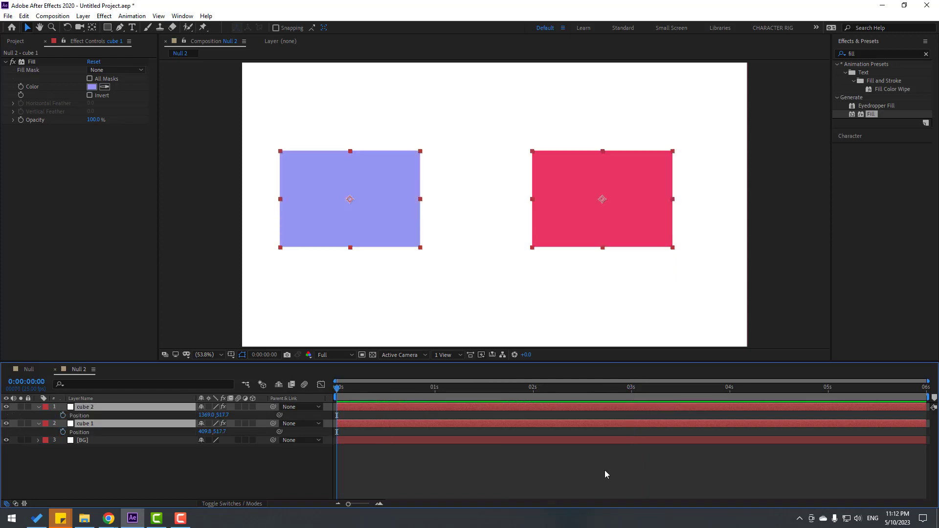
Add a null object to the composition and centre its anchor point within its outline
left_click(37, 407)
left_click(61, 465)
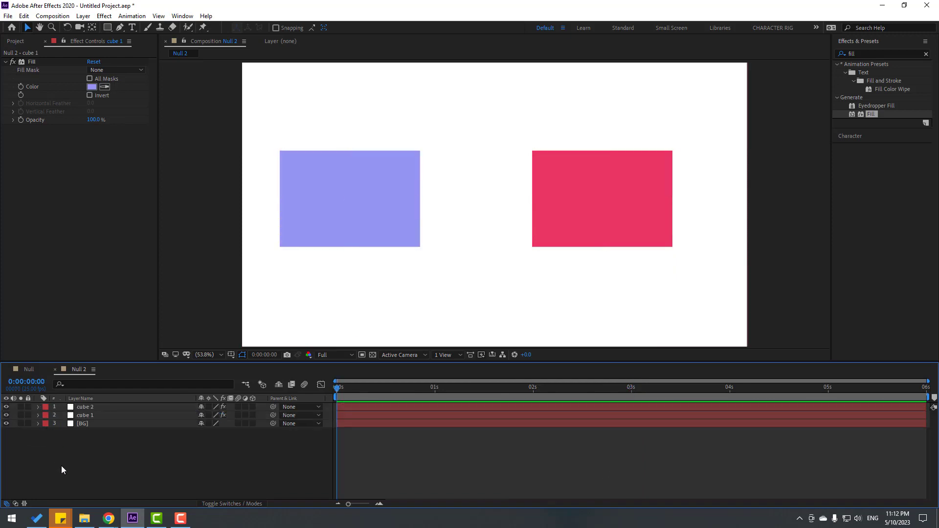
right_click(98, 471)
mouse_move(187, 364)
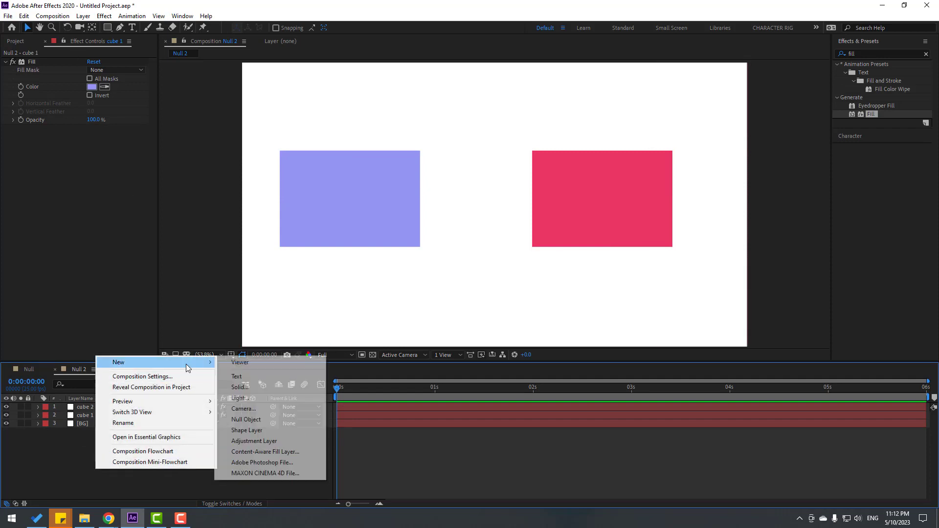
left_click(252, 420)
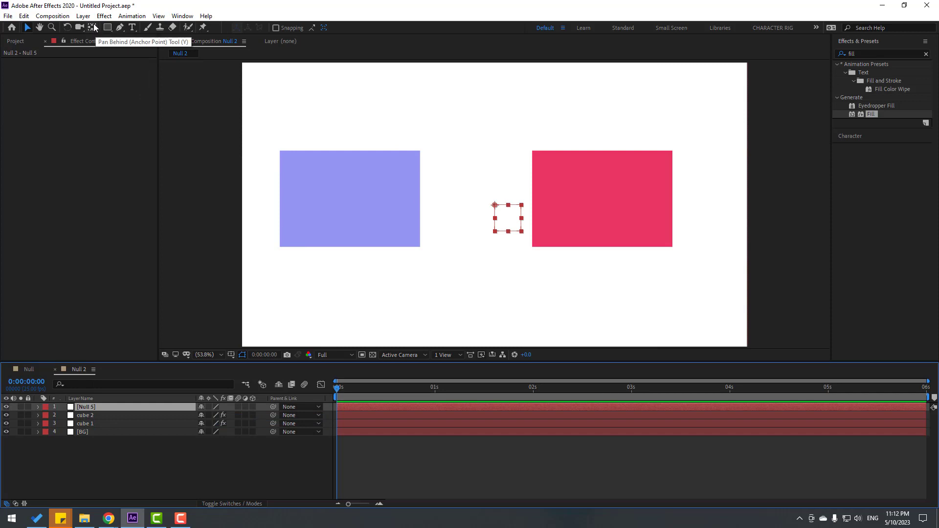
left_click(95, 28)
key("ctrl+alt+Home")
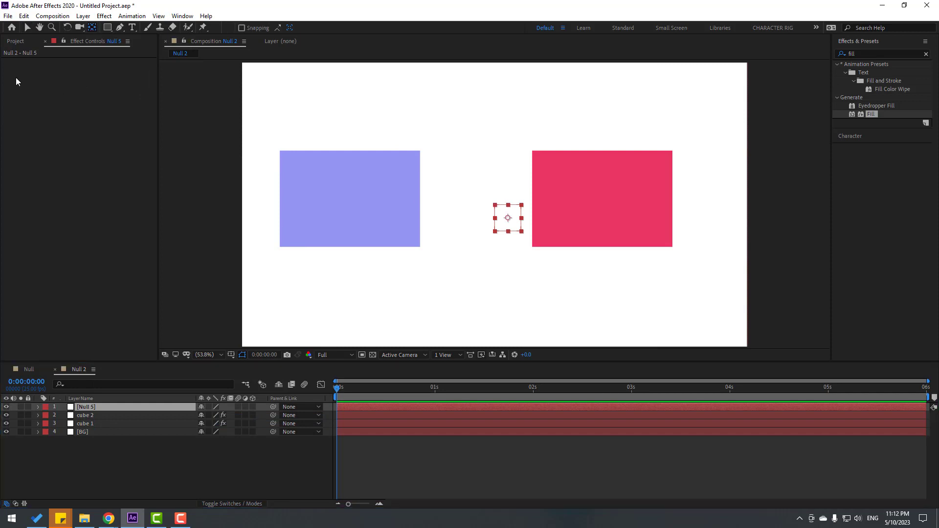
left_click(27, 28)
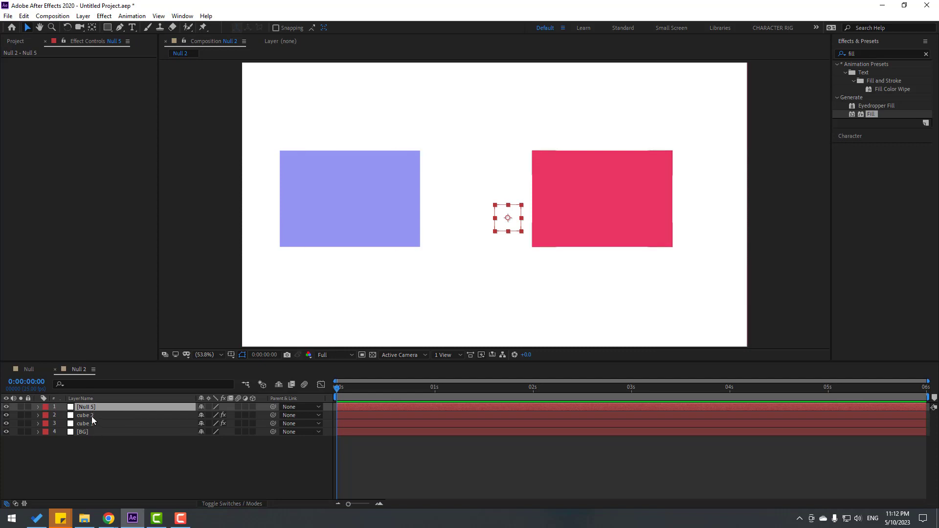
Parent both cube 2 and cube 1 to Null 5
left_click(92, 415)
left_click(93, 425, "shift")
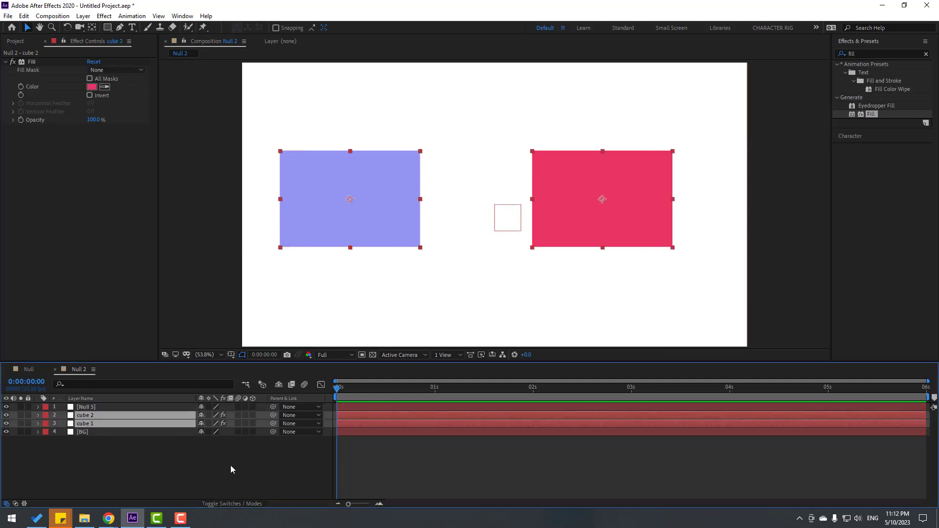
left_click_drag(273, 416, 83, 407)
Keyframe Null 5's Position at the start and at 1010, 1344 on the last frame, preview the motion and return to the start
left_click(86, 408)
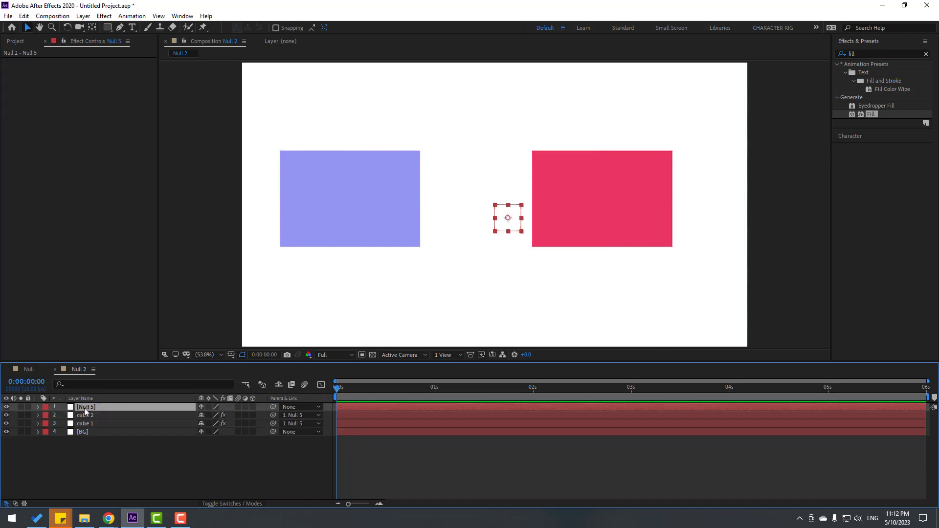
key("p")
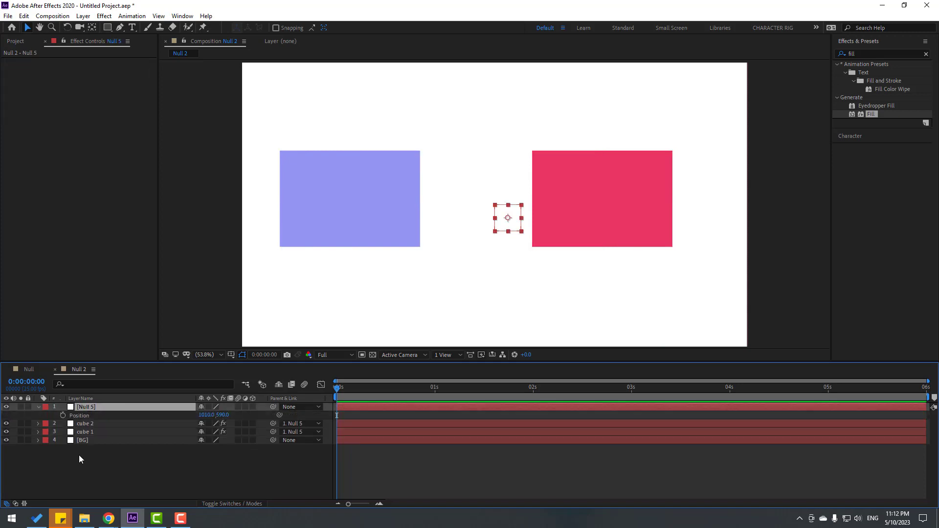
left_click(63, 415)
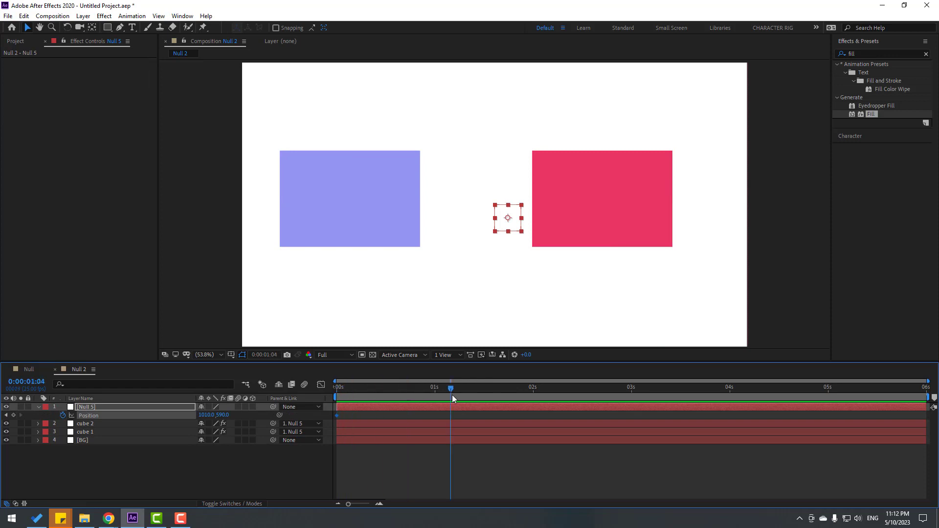
key("End")
left_click_drag(221, 414, 588, 389)
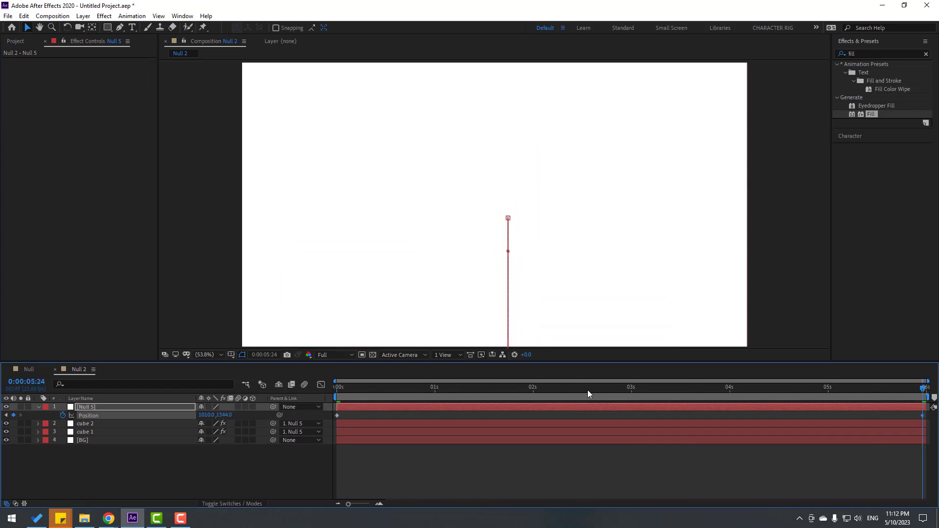
key("space")
key("space")
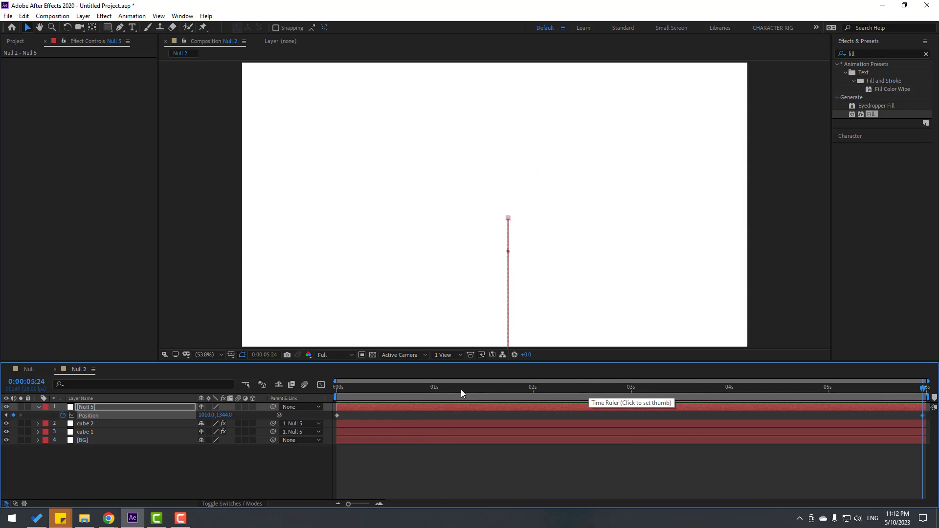
key("Home")
left_click(84, 461)
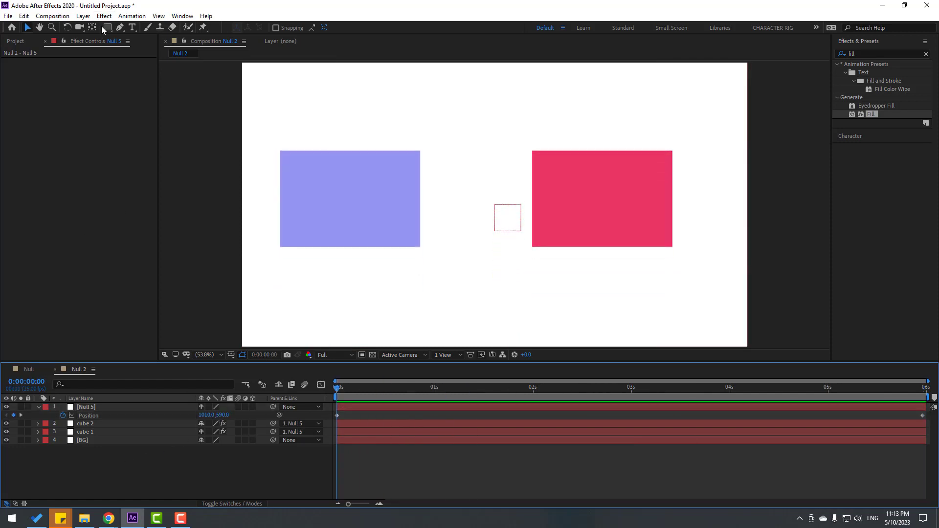
Draw a circle above and between the two cubes with the Ellipse tool, giving it a light green fill and a 0 px stroke
left_click(106, 28)
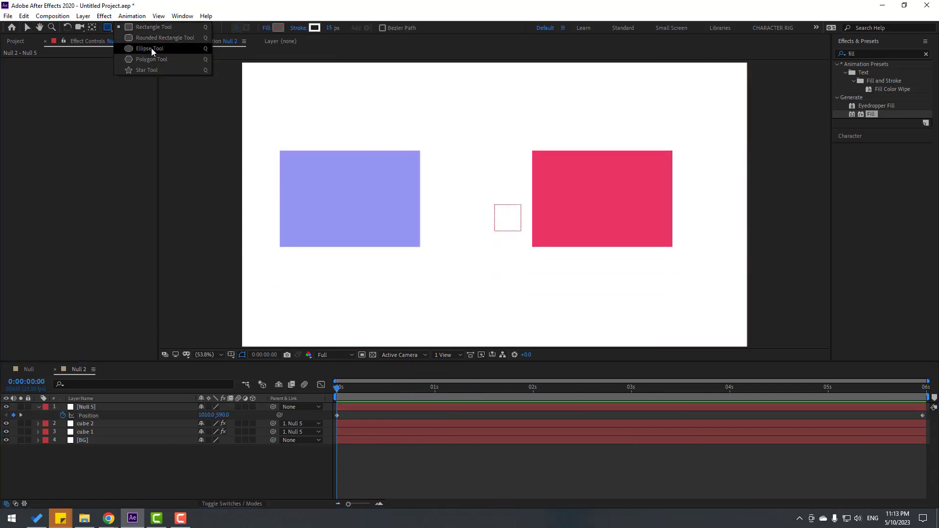
left_click(151, 48)
left_click_drag(450, 86, 500, 133)
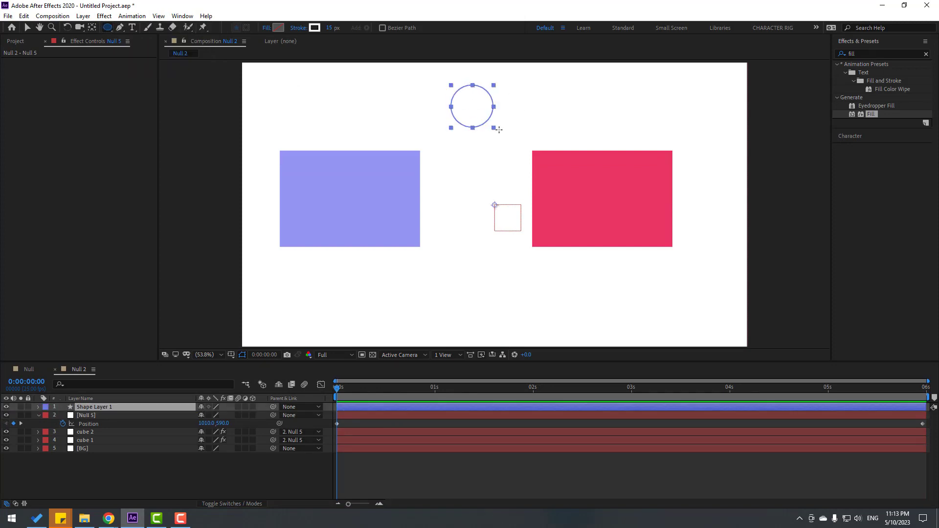
left_click(27, 27)
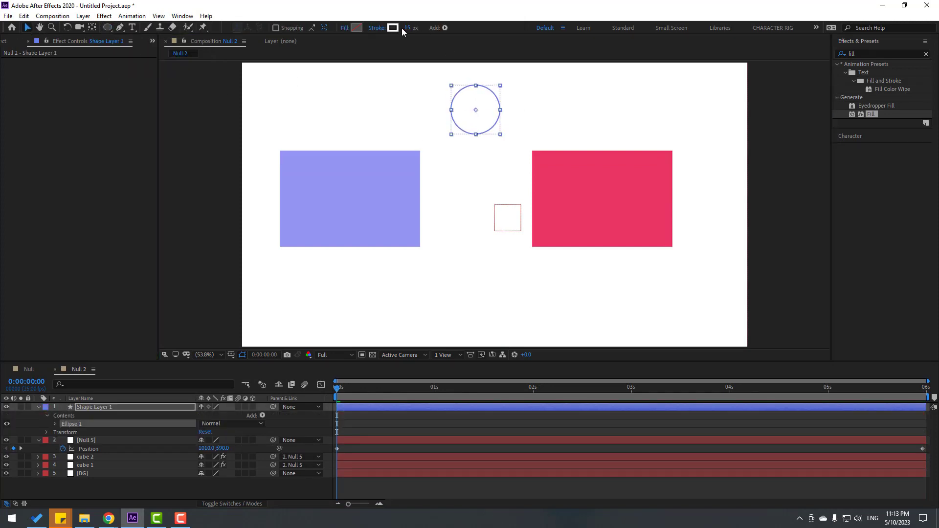
left_click(356, 27)
left_click(446, 363)
left_click(598, 353)
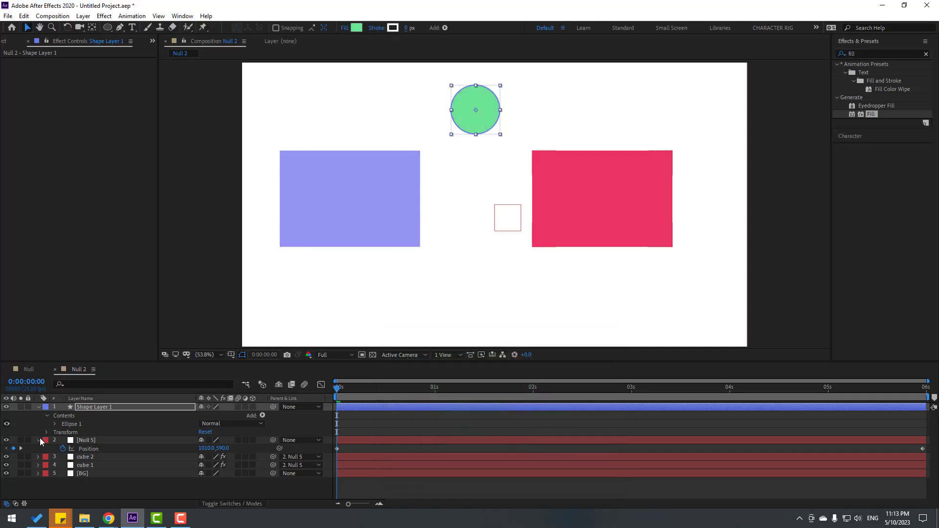
Parent the green circle's layer to Null 5 and preview the shared motion
left_click(38, 407)
left_click(85, 406)
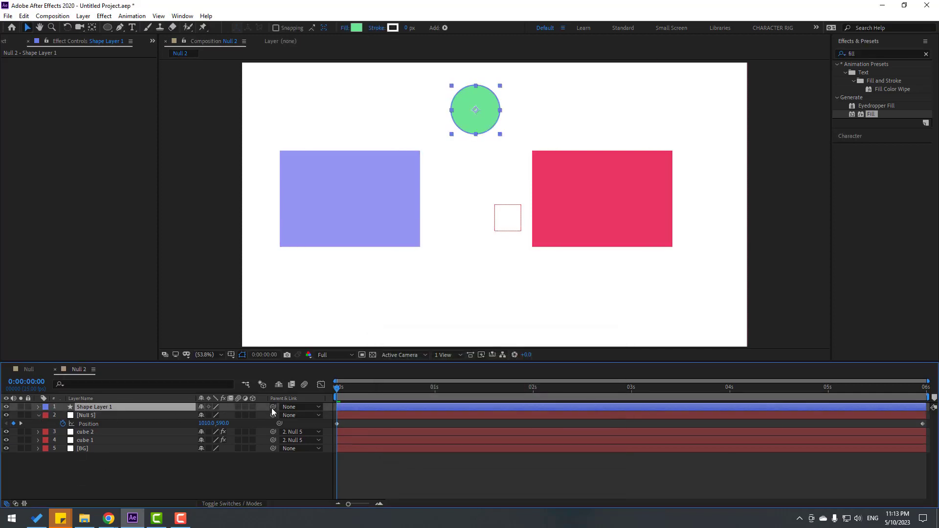
left_click_drag(273, 407, 131, 416)
left_click_drag(337, 389, 308, 393)
left_click(201, 454)
Draw a light green star below and between the two cubes, parent it to Null 5 and preview the motion
left_click(107, 27)
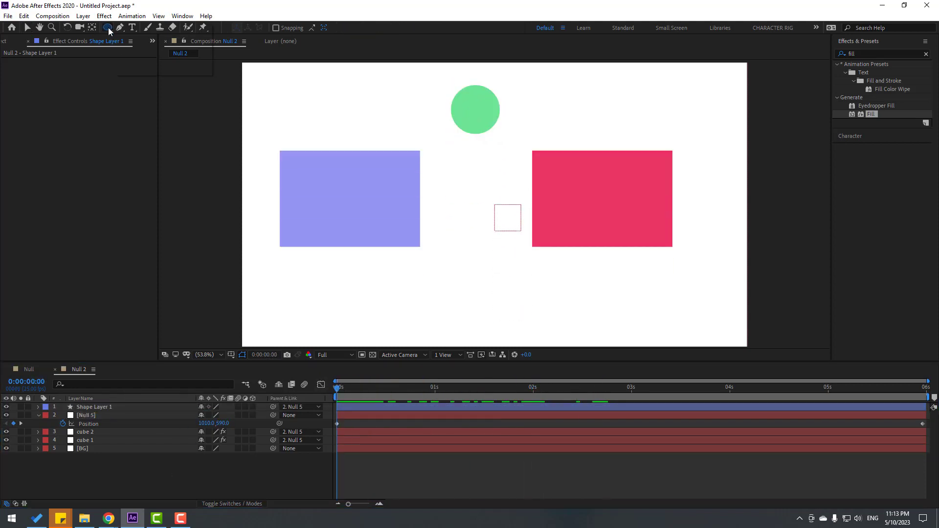
left_click_drag(108, 27, 145, 73)
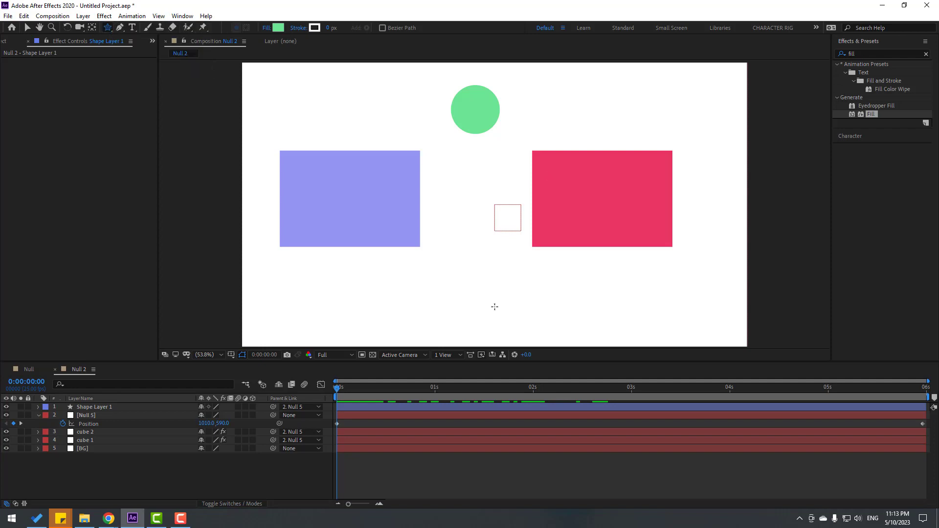
left_click_drag(441, 284, 492, 318)
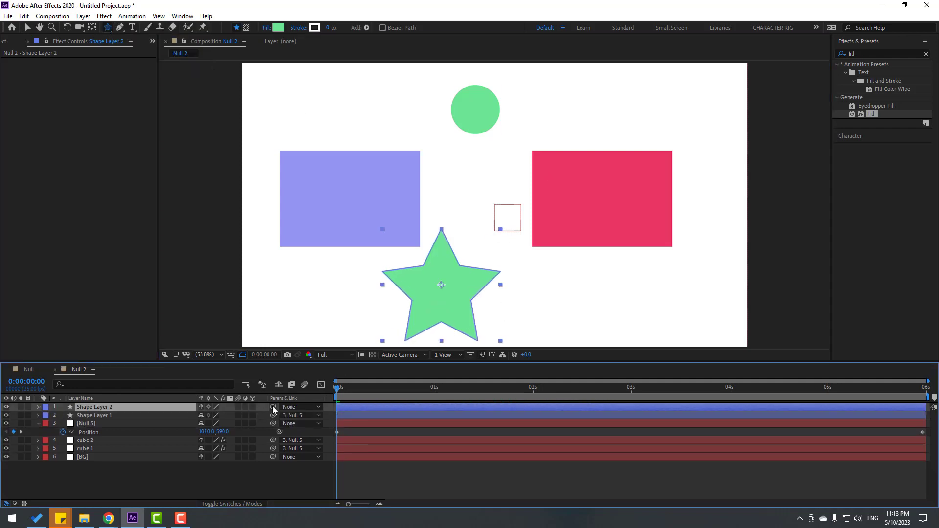
left_click_drag(271, 406, 78, 422)
left_click(118, 477)
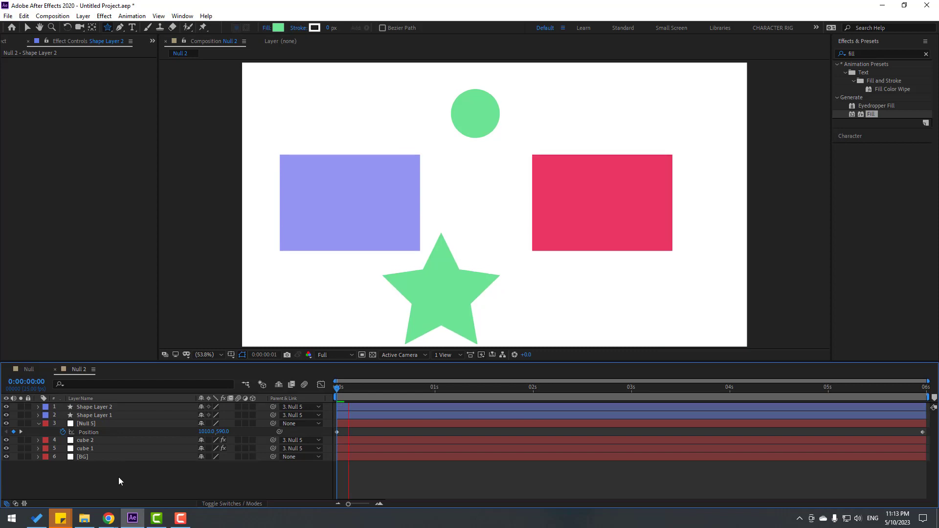
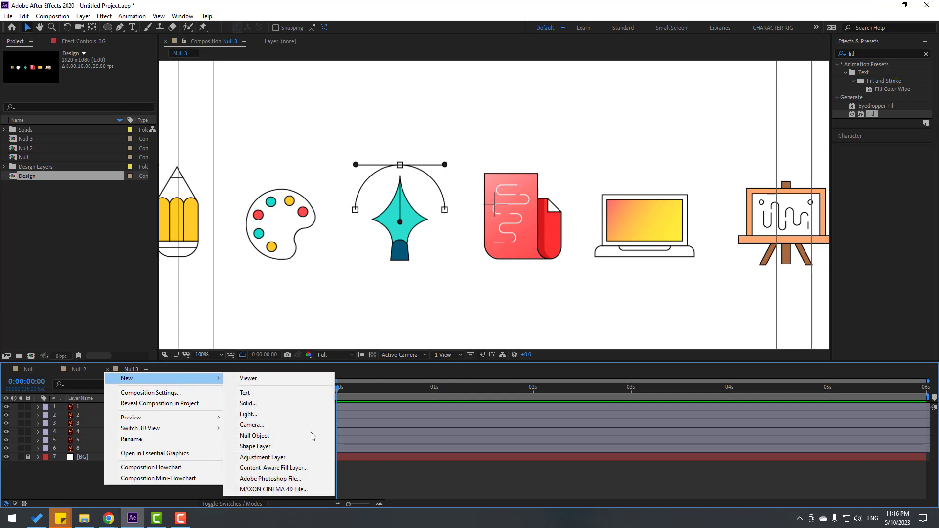
Add a null object to the Null 3 composition, place it above the icons and centre its anchor point within its outline
left_click(254, 436)
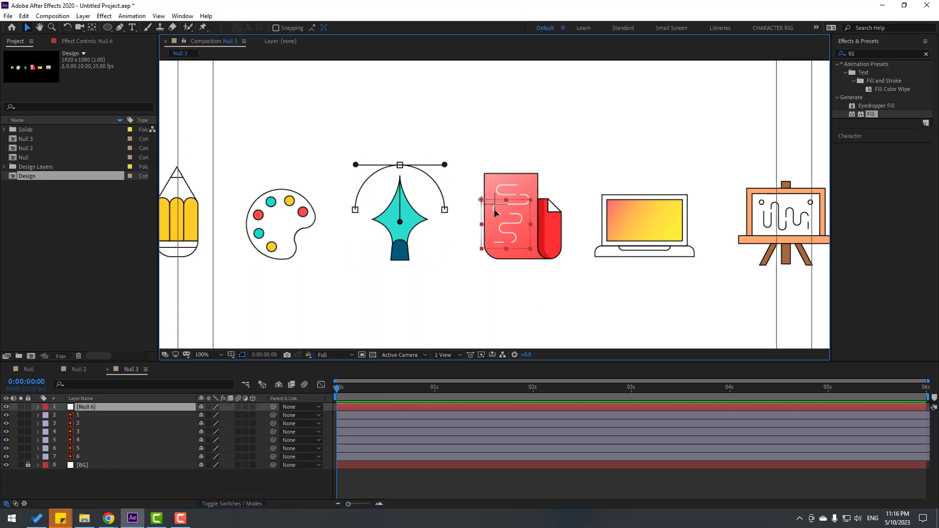
left_click_drag(532, 230, 486, 127)
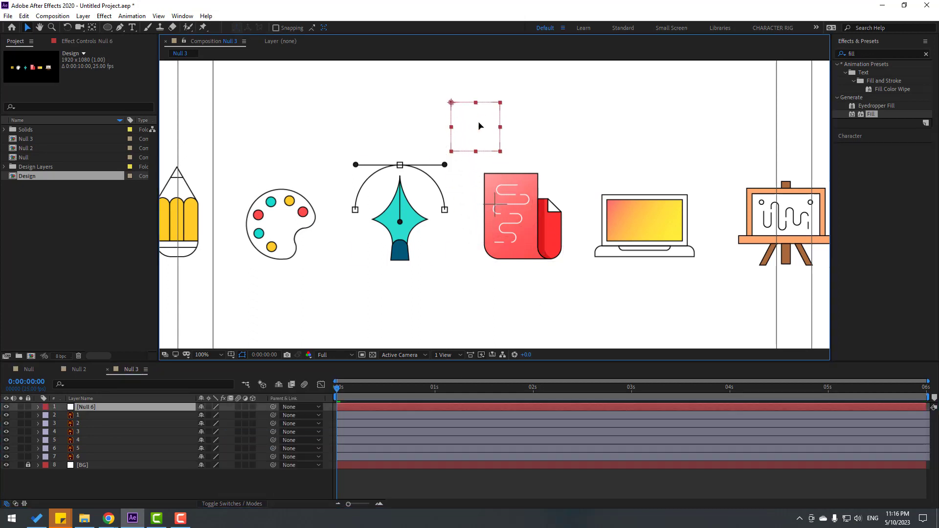
left_click(92, 29)
key("ctrl+alt+Home")
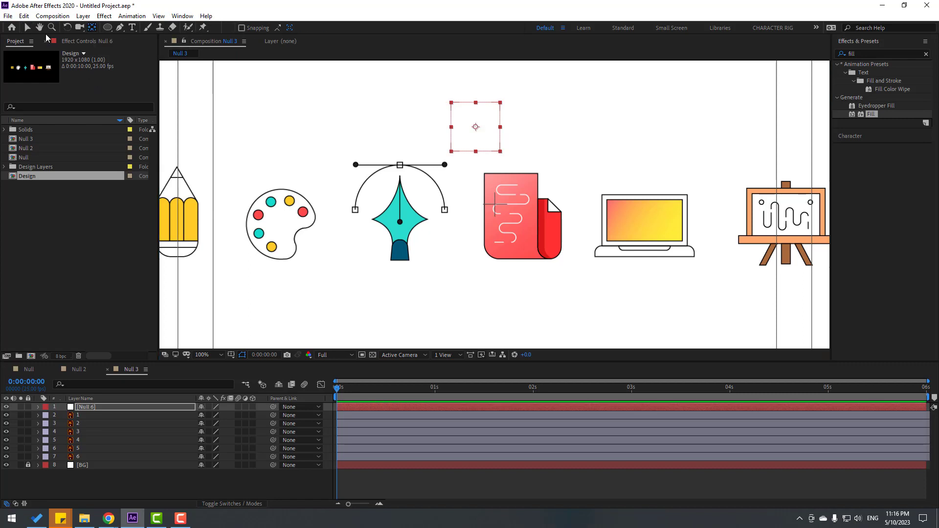
left_click(27, 28)
Move Null 6 so that its anchor point sits exactly on the composition's centre mark
key("period")
scroll(473, 100, "up", 2)
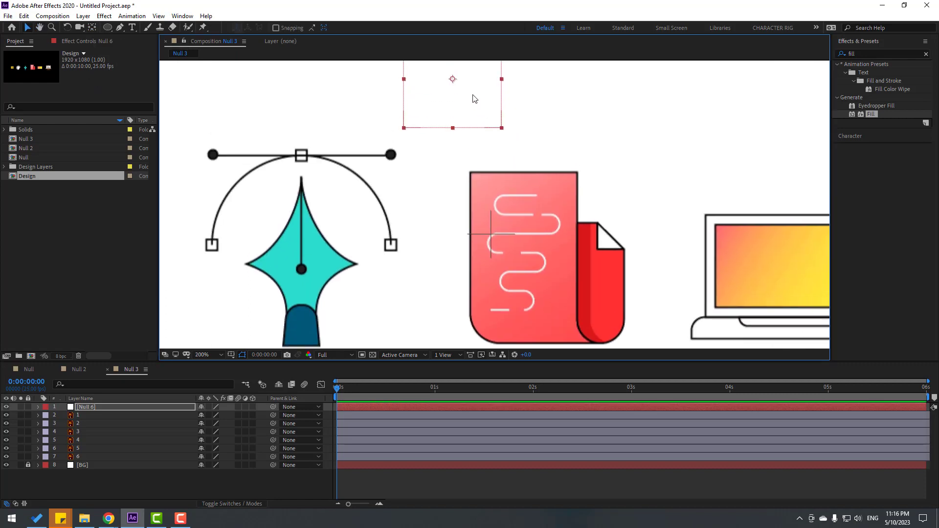
left_click_drag(474, 100, 511, 254)
key("period")
key("period")
scroll(511, 226, "down", 2)
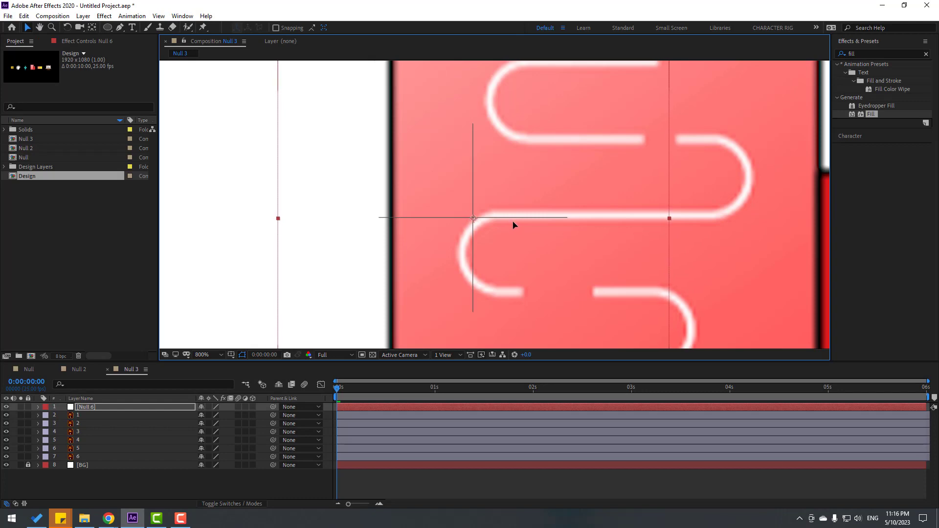
scroll(511, 214, "down", 4)
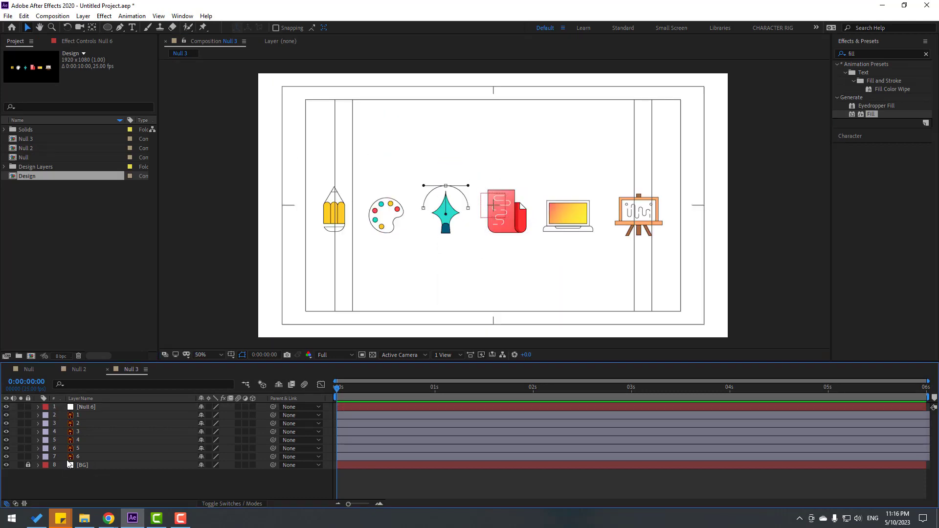
Draw a large circle with the Ellipse tool and centre it on Null 6 as a guide for the icons
left_click(107, 27)
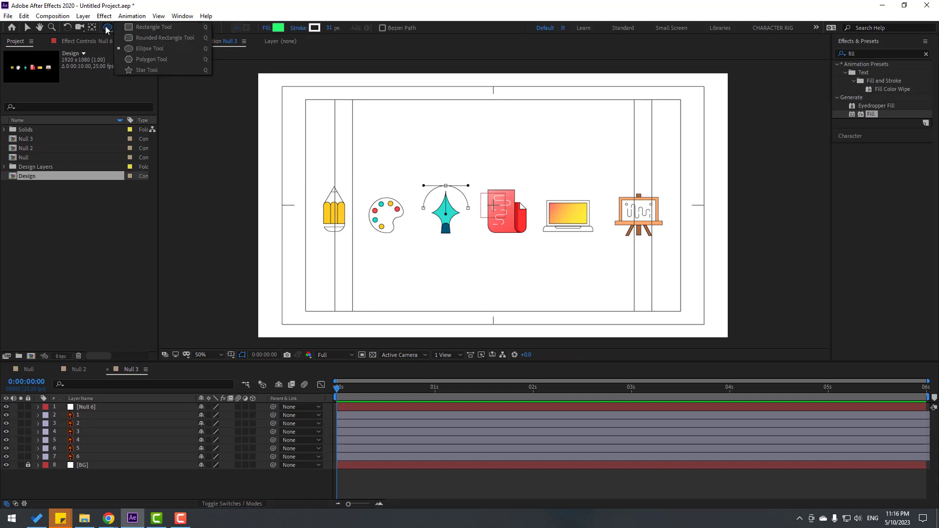
left_click(136, 51)
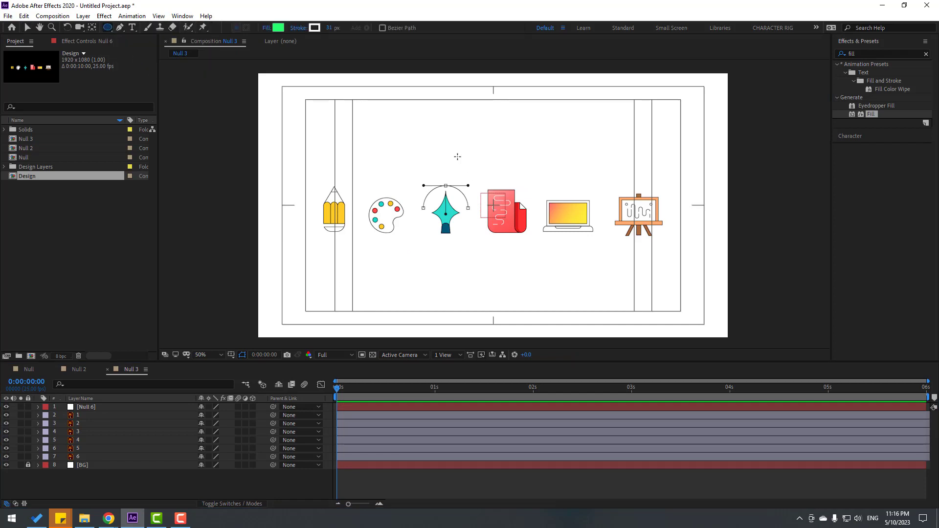
left_click_drag(425, 122, 627, 296)
key("v")
left_click_drag(563, 238, 533, 222)
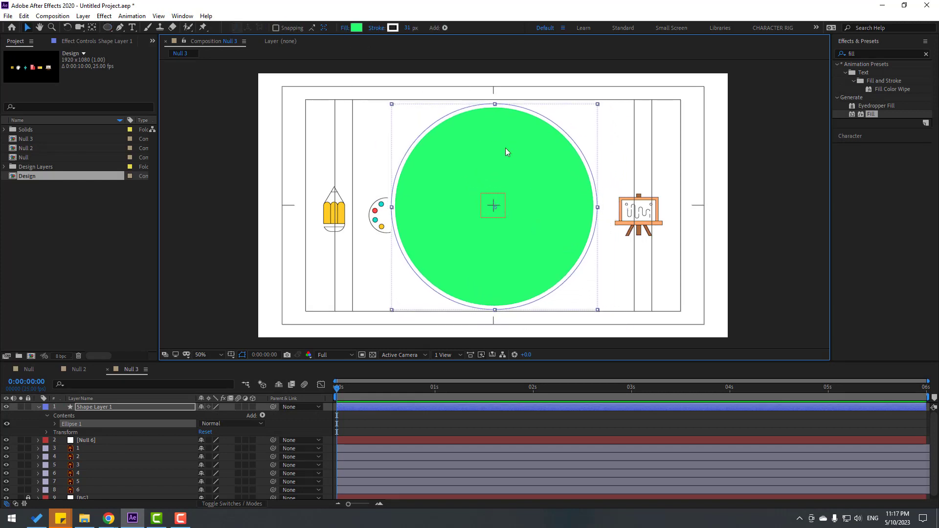
Give the circle no fill and a red FF0000 stroke, and move its layer directly above BG
left_click(344, 28)
left_click(418, 231)
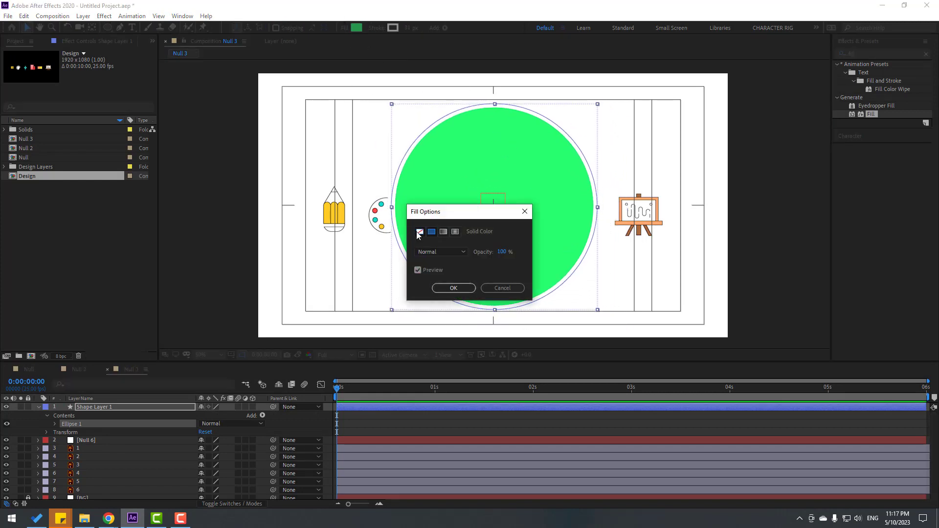
left_click(454, 288)
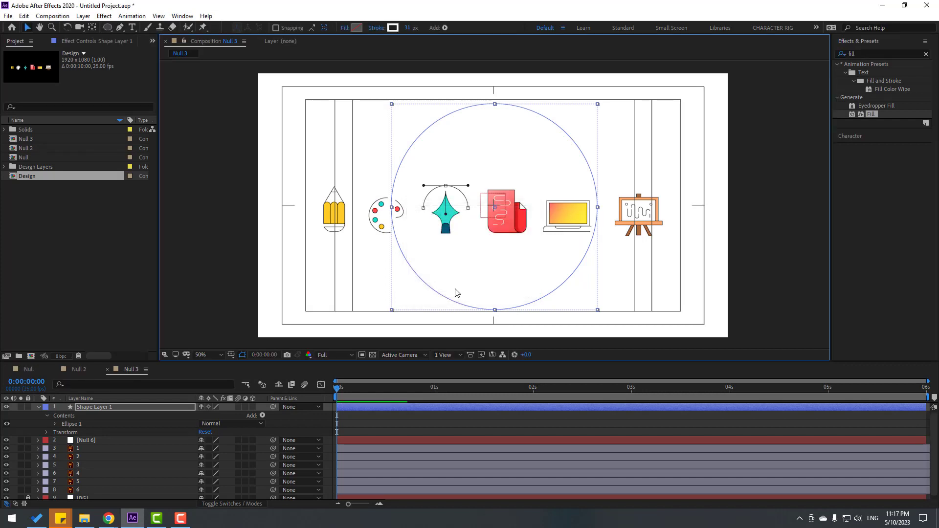
left_click(393, 27)
left_click(508, 353)
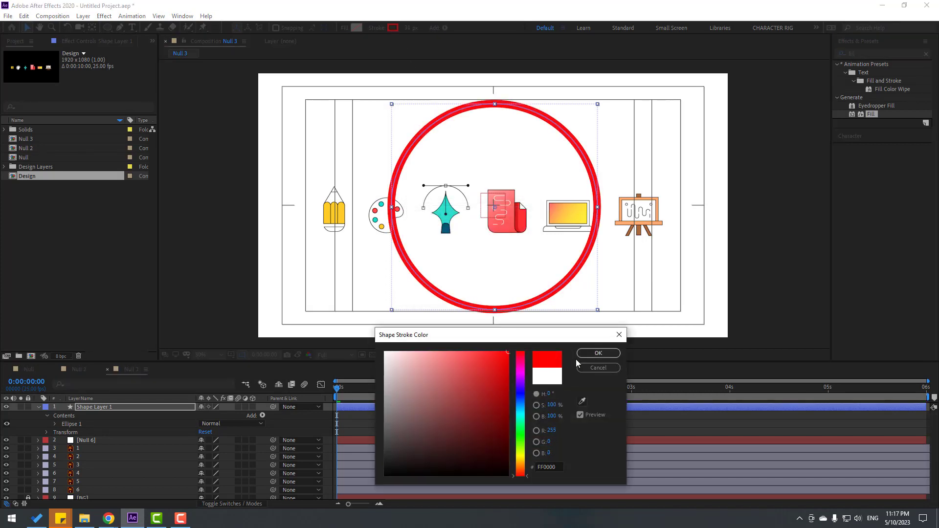
left_click(596, 354)
mouse_move(81, 408)
left_mouse_down()
mouse_move(151, 432)
mouse_move(125, 473)
left_mouse_up()
left_click(99, 492)
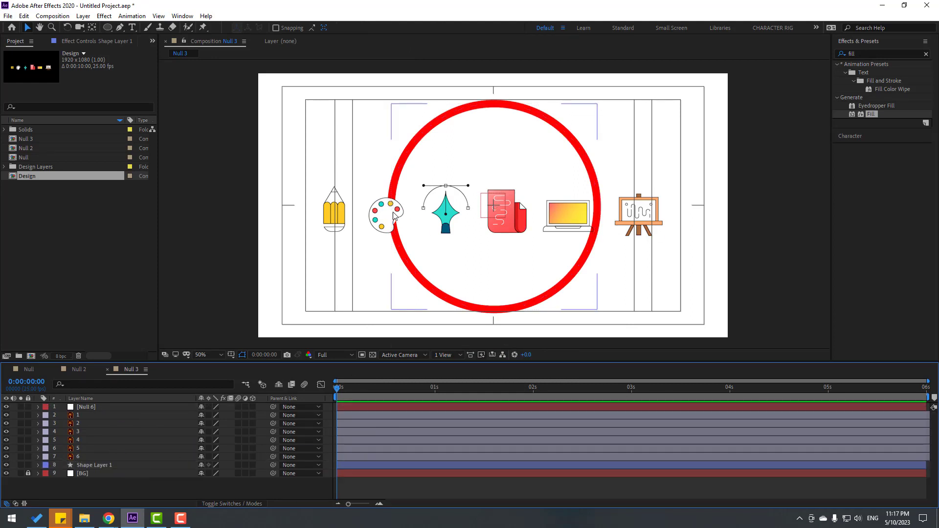
Arrange the six icons evenly around the red circle, with the pen nib at its top and the pencil at its bottom, and delete the circle layer
left_click_drag(432, 229, 481, 126)
left_click_drag(502, 234, 406, 183)
left_click_drag(395, 220, 420, 280)
mouse_move(334, 216)
left_mouse_down()
mouse_move(513, 315)
mouse_move(505, 310)
left_mouse_up()
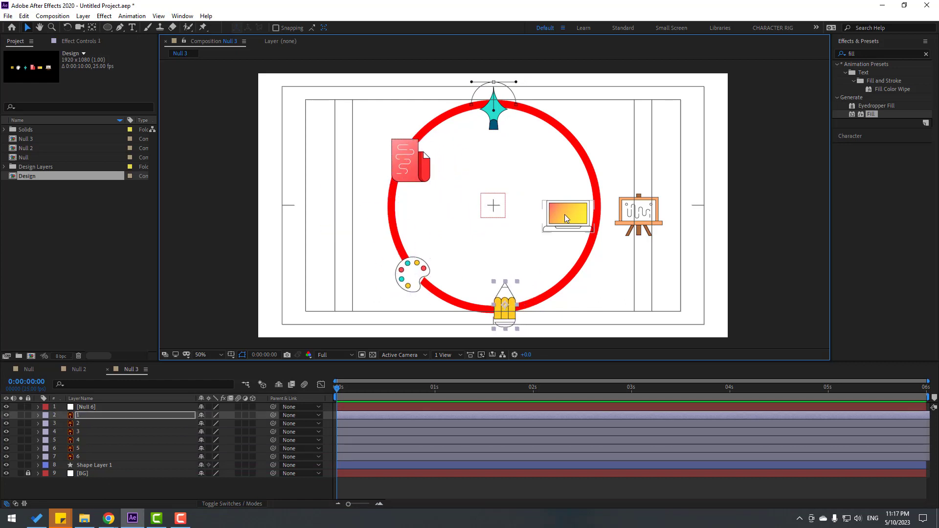
mouse_move(559, 224)
left_mouse_down()
mouse_move(585, 153)
mouse_move(576, 164)
left_mouse_up()
left_click_drag(639, 215, 589, 255)
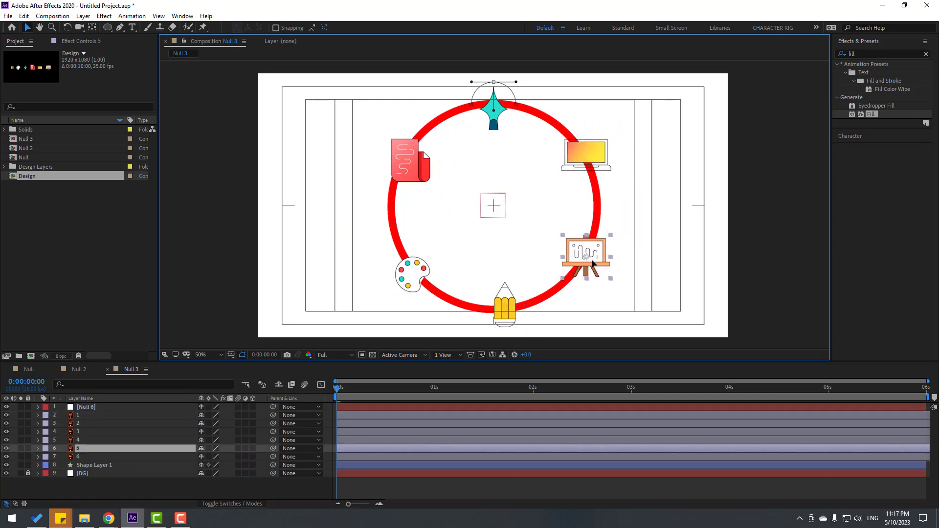
left_click_drag(507, 306, 500, 307)
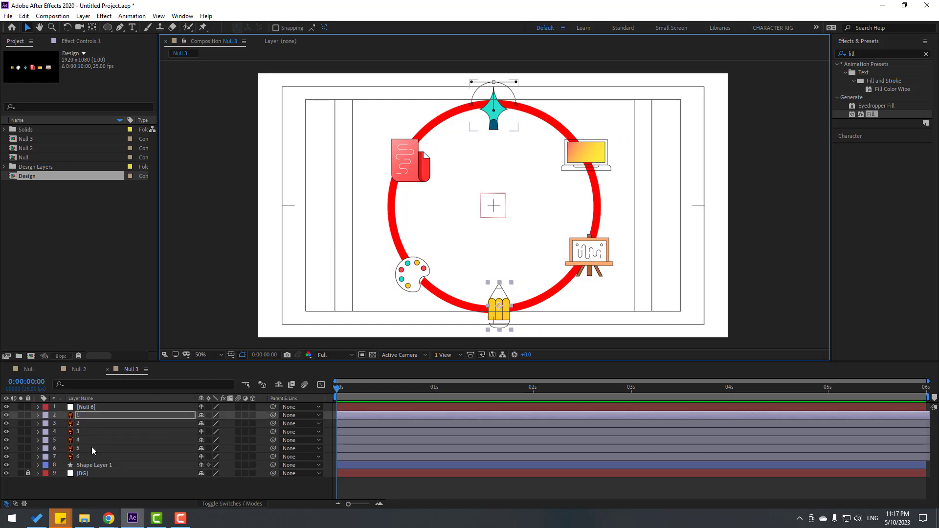
left_click(101, 465)
key("Delete")
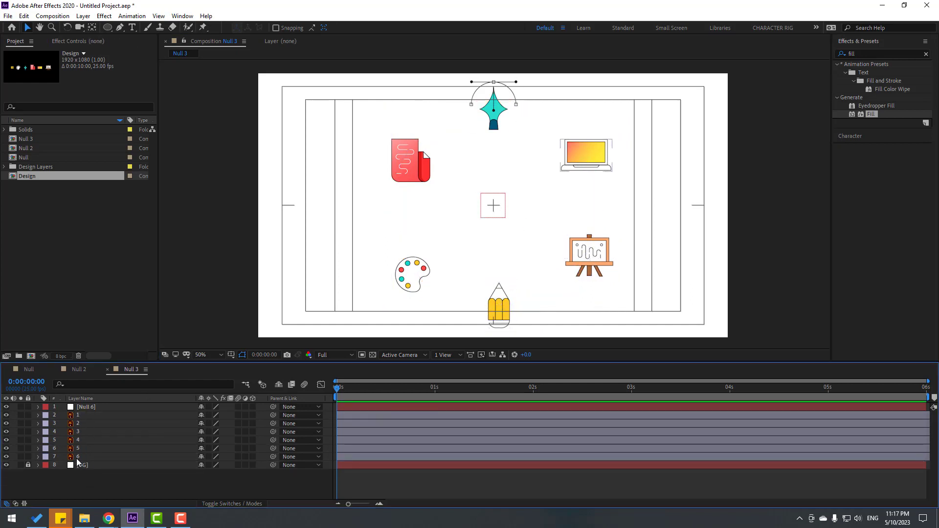
Parent icon layers 1 to 6 to Null 6
left_click(77, 458)
left_click(82, 415, "shift")
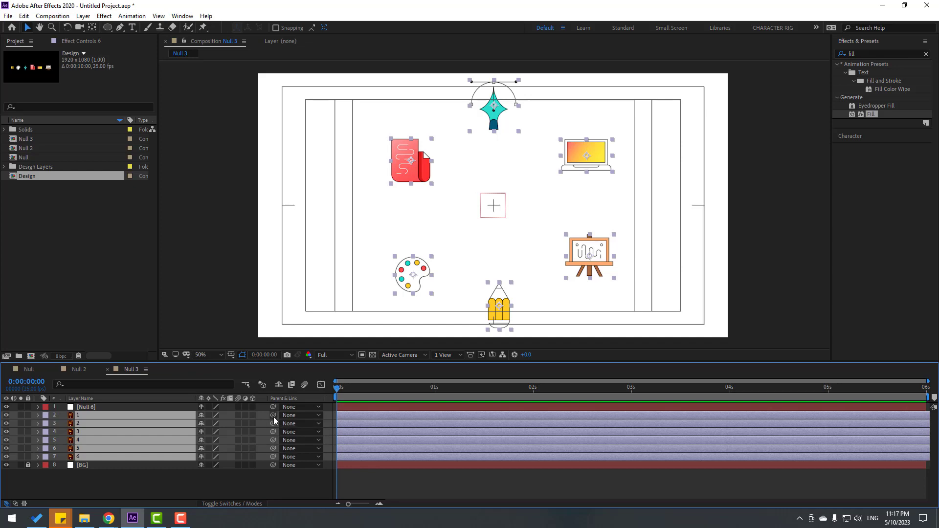
left_click_drag(274, 417, 90, 411)
Keyframe Null 6's Rotation at the start and at -180° on the last frame, and preview the icons orbiting
left_click(92, 407)
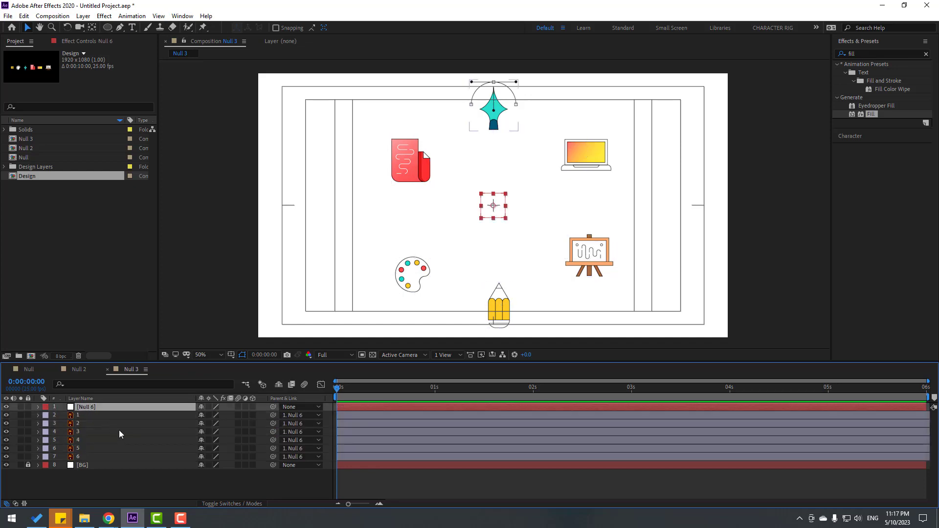
key("r")
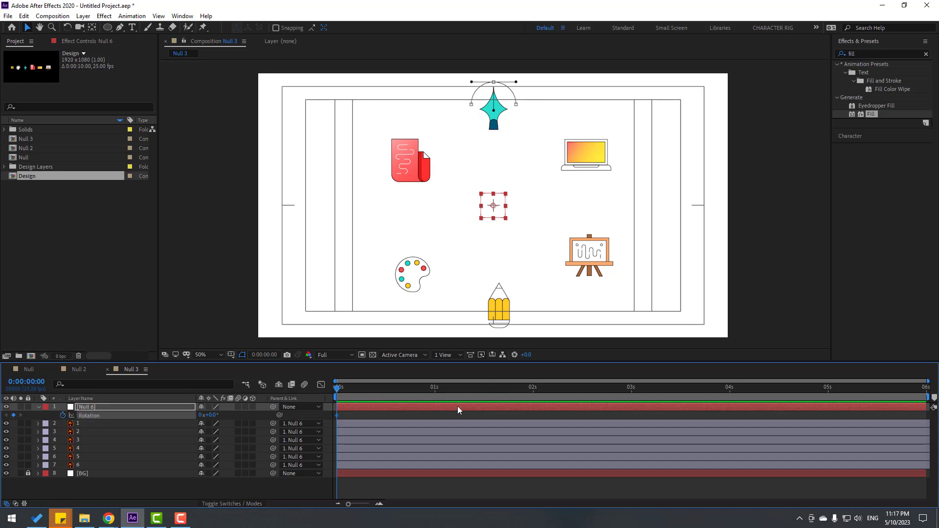
left_click_drag(515, 387, 923, 401)
left_click_drag(211, 415, 132, 425)
key("space")
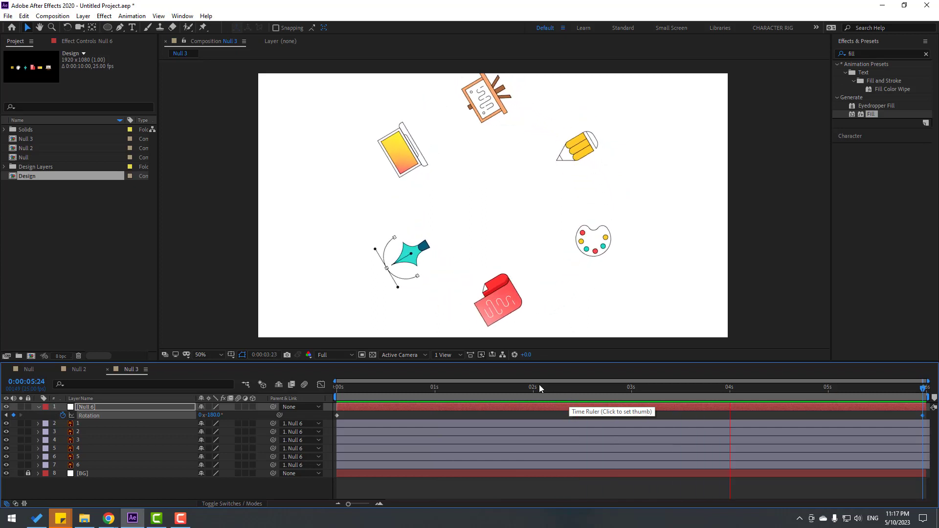
key("space")
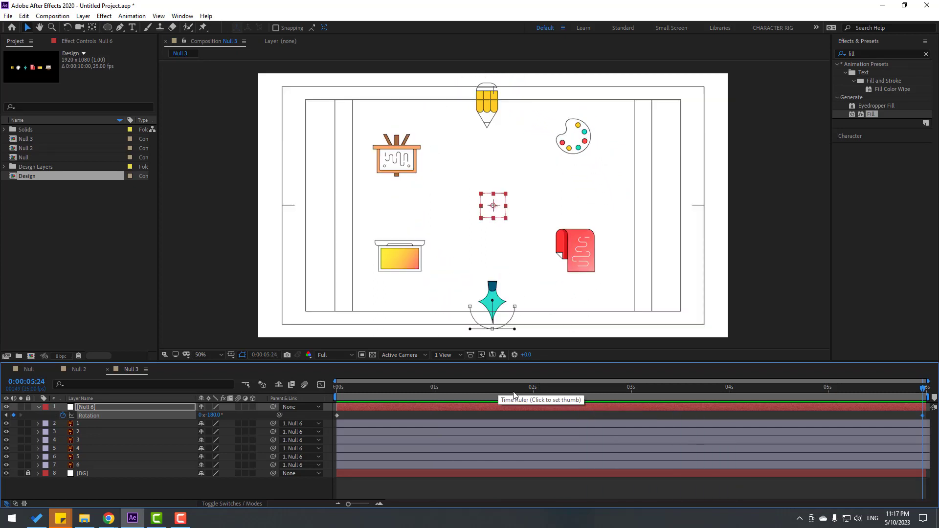
Add a Rotation keyframe at the first frame to all six icon layers, 1 to 6
key("Home")
left_click(85, 424)
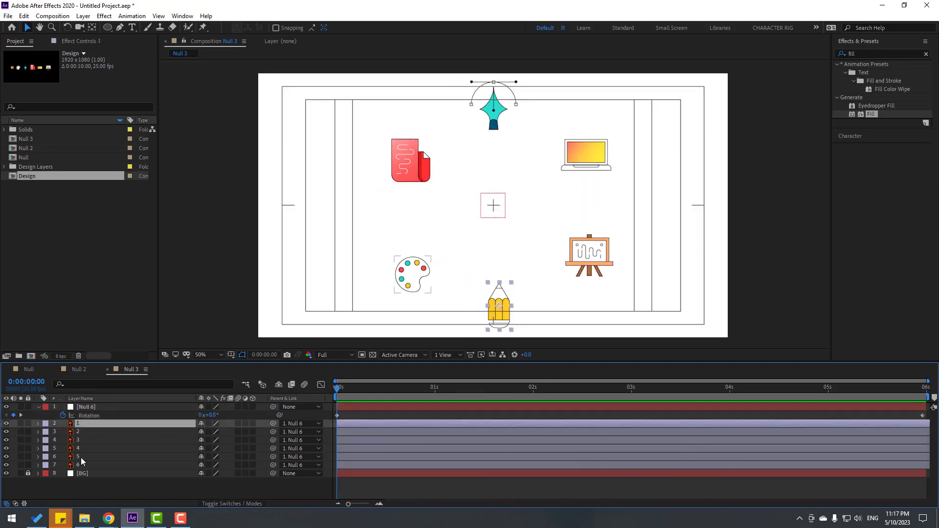
left_click(81, 467, "shift")
key("r")
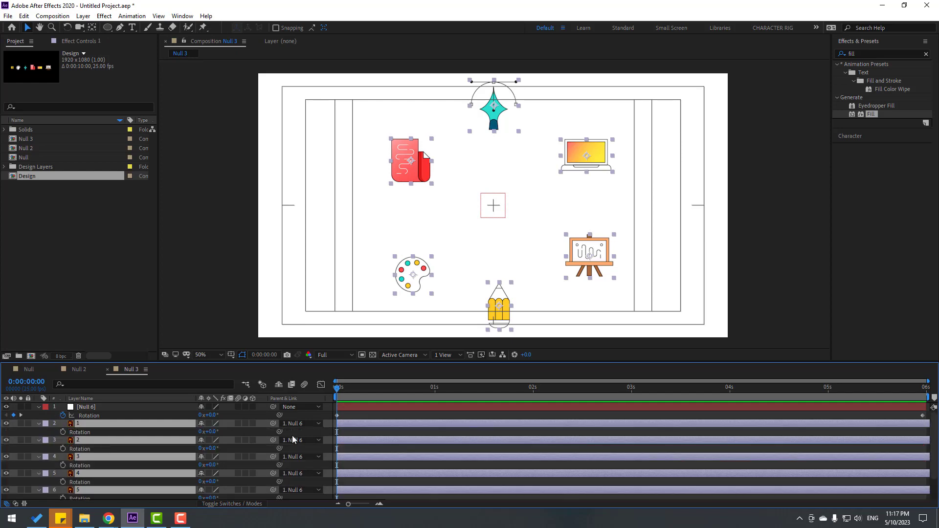
left_click(63, 431)
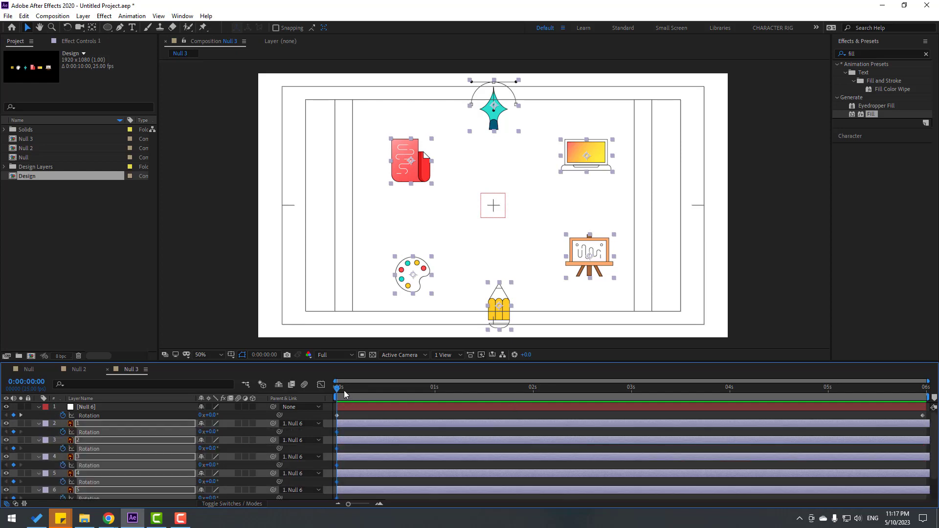
Set the Rotation of all six icon layers to 180° on the last frame and preview the animation
left_click_drag(344, 391, 924, 390)
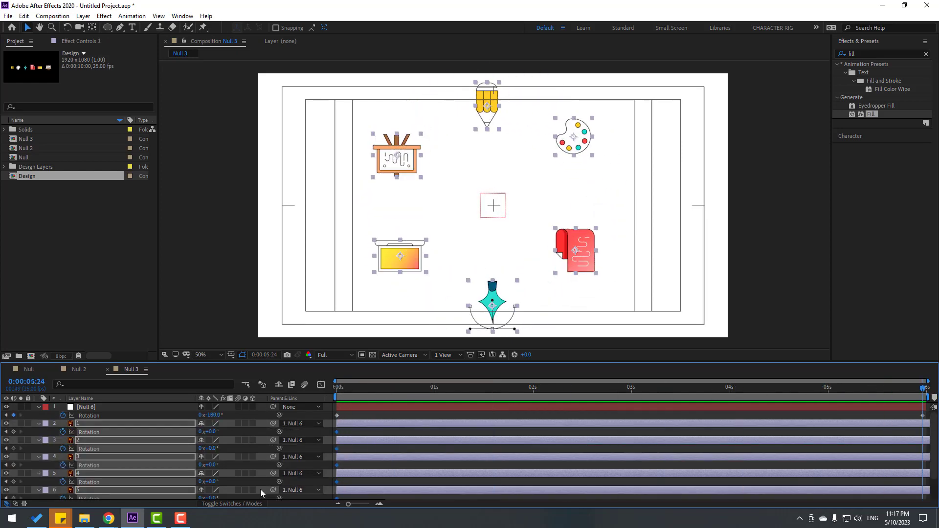
left_click(218, 433)
type("180")
key("Return")
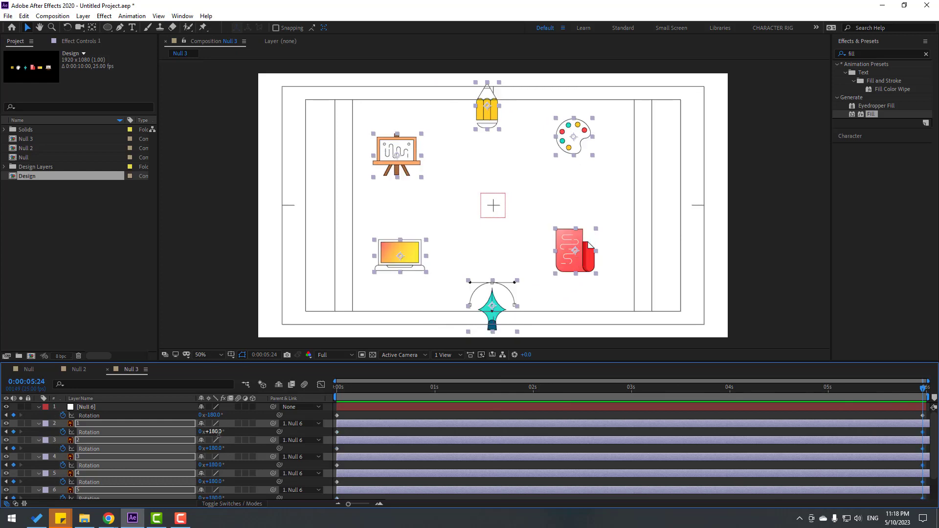
key("space")
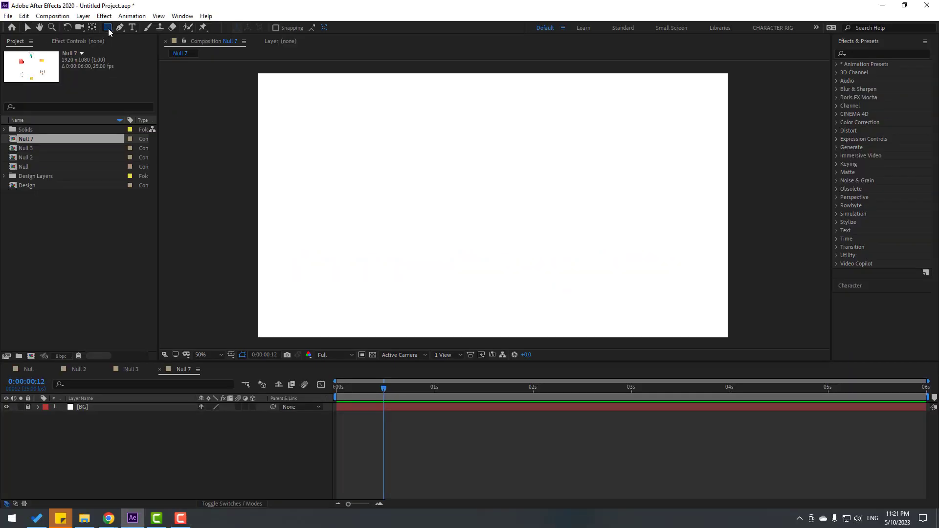
Draw a green rectangle about 756 by 626 px in the middle of the Null 7 composition, then return to the Selection tool
left_click(109, 31)
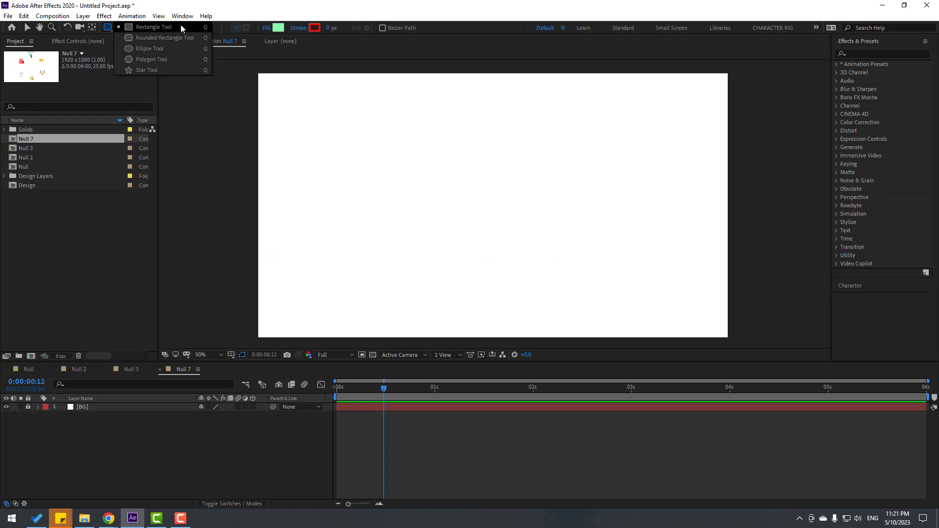
left_click(155, 28)
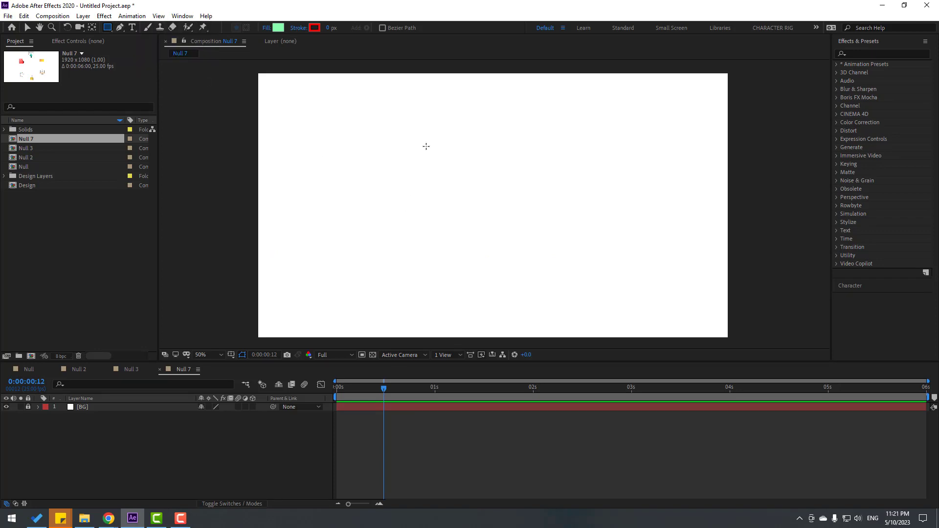
mouse_move(409, 129)
left_mouse_down()
mouse_move(478, 201)
mouse_move(595, 282)
left_mouse_up()
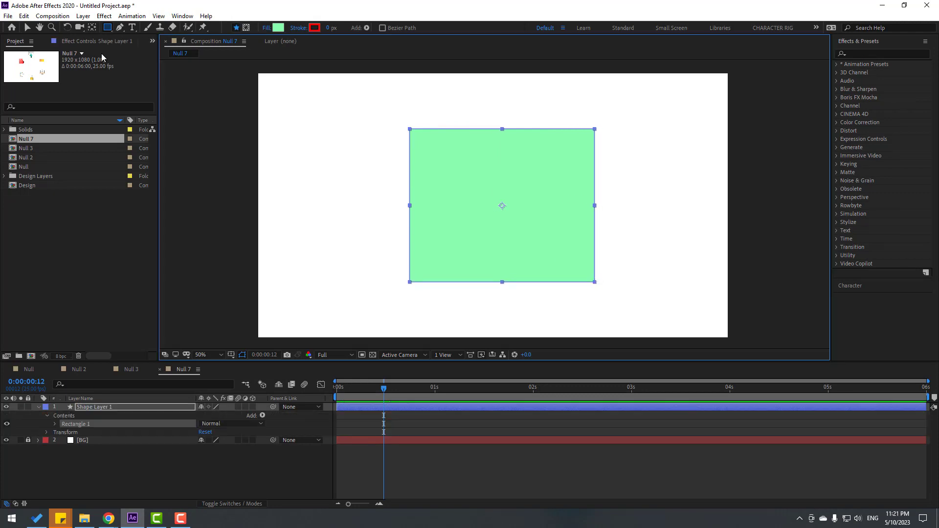
left_click(28, 29)
Convert the rectangle path of Shape Layer 1 to a Bezier path
left_click(55, 429)
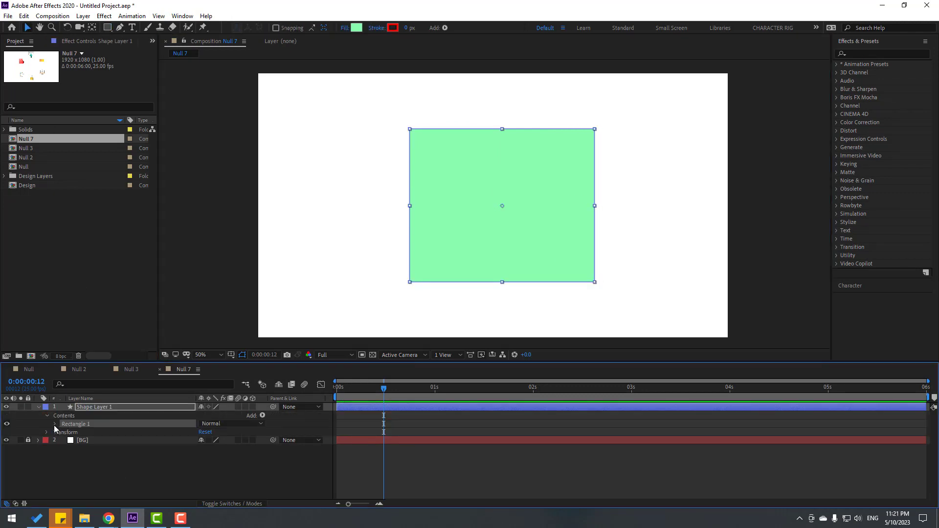
left_click(55, 424)
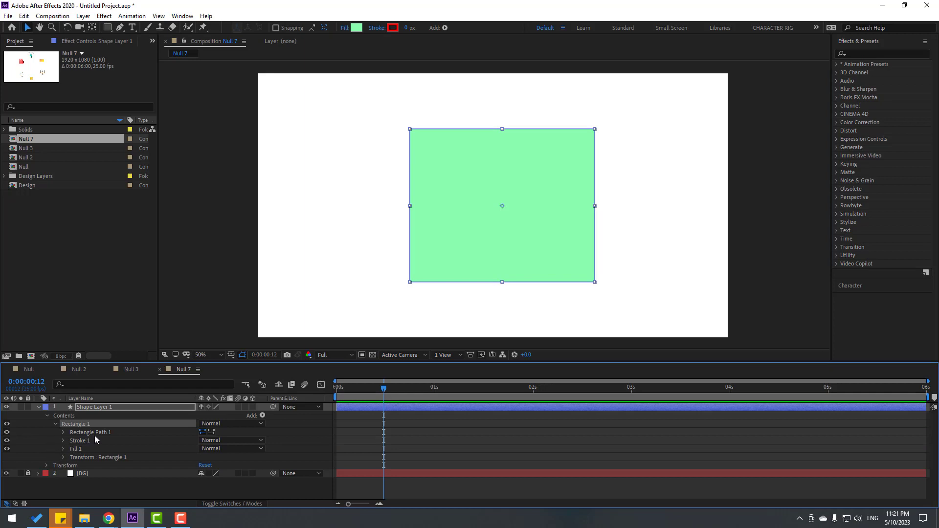
left_click(64, 433)
left_click(62, 433)
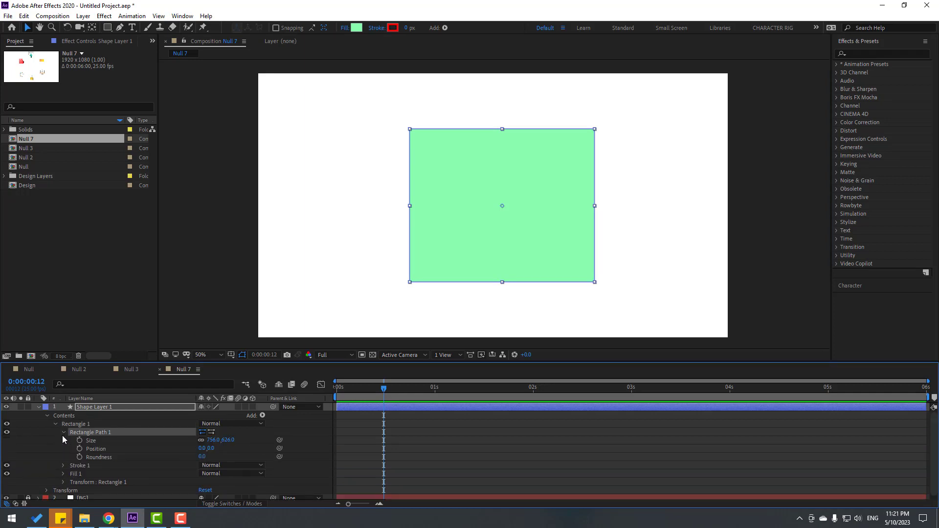
right_click(105, 433)
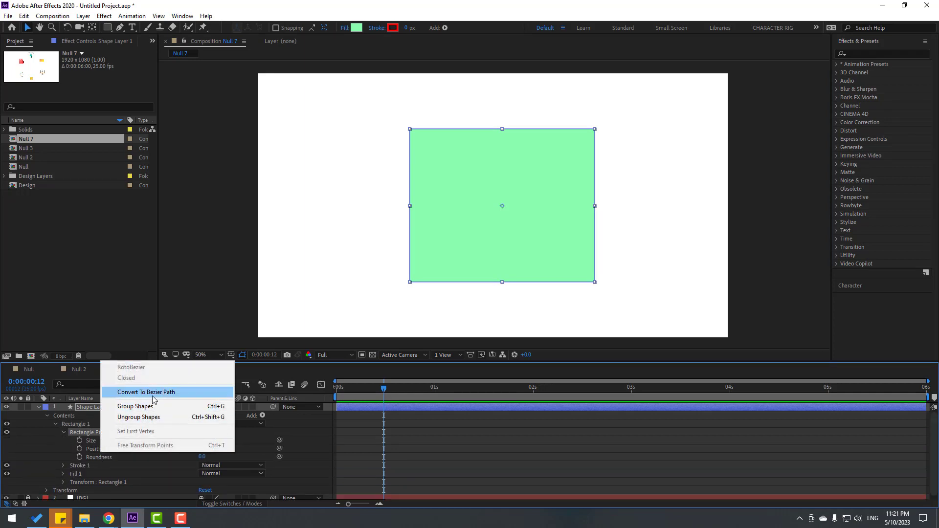
left_click(171, 394)
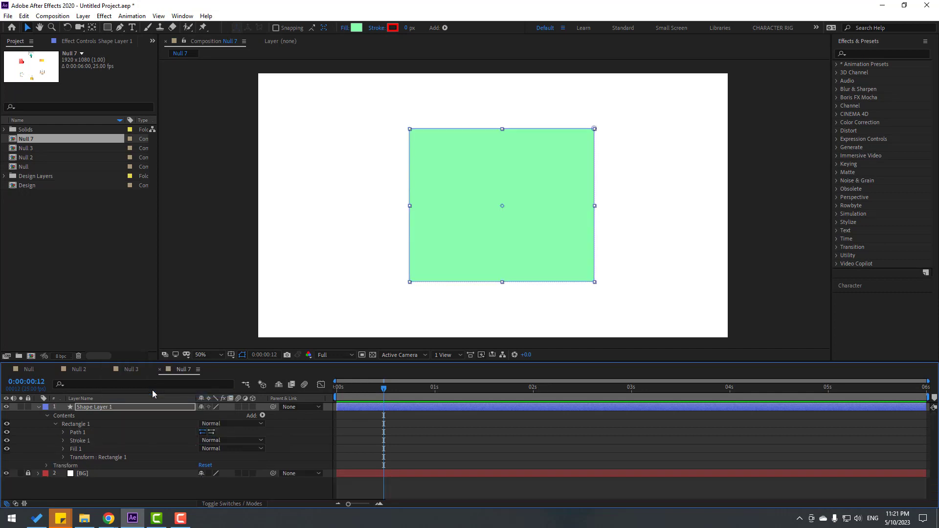
Create nulls for the rectangle's Path property with Create Nulls From Paths, using Points Follow Nulls, and collapse Shape Layer 1's properties
left_click(66, 432)
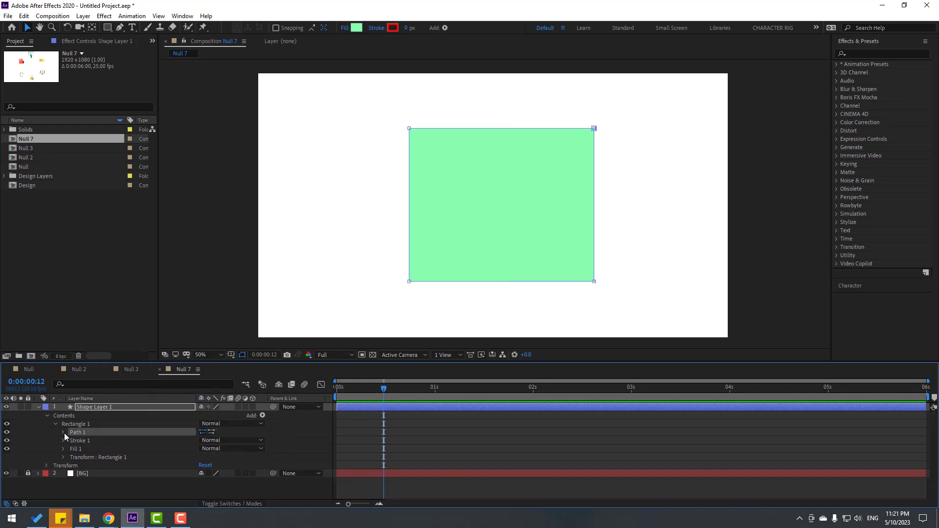
left_click(63, 433)
left_click(98, 441)
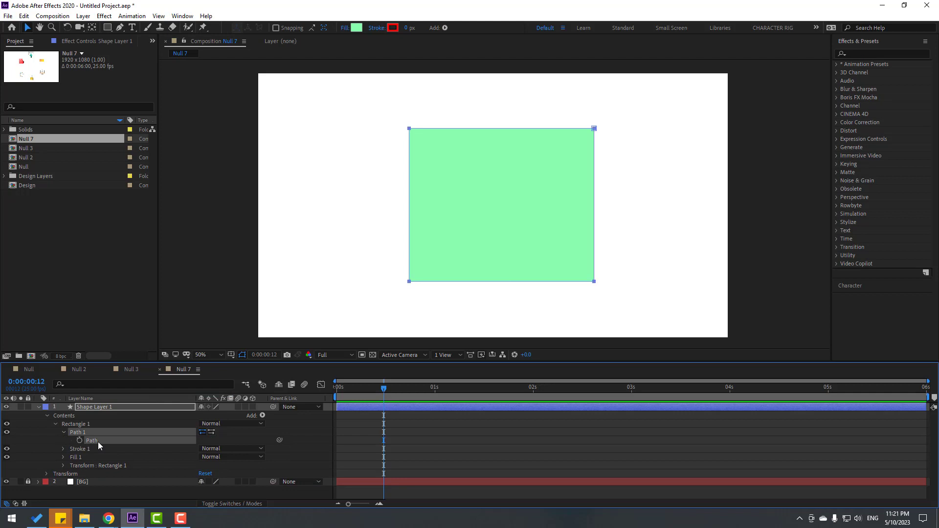
left_click(182, 15)
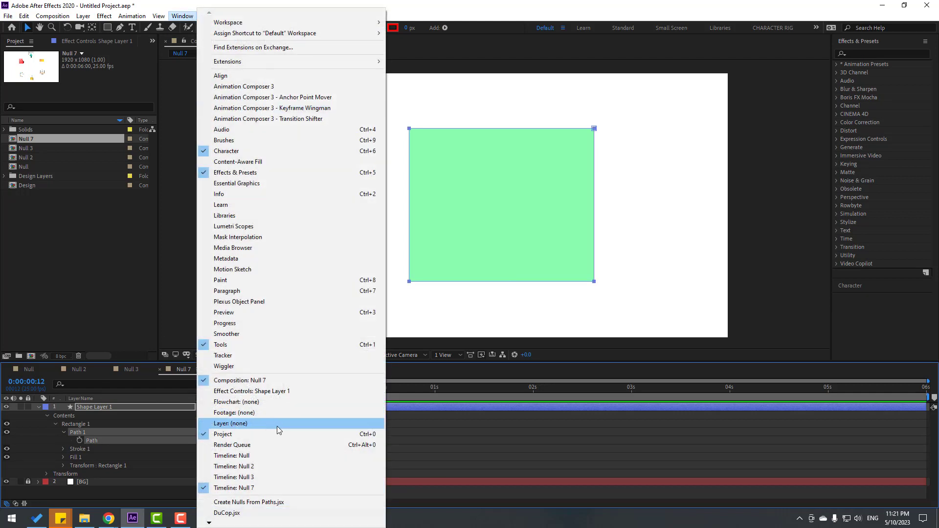
left_click(283, 504)
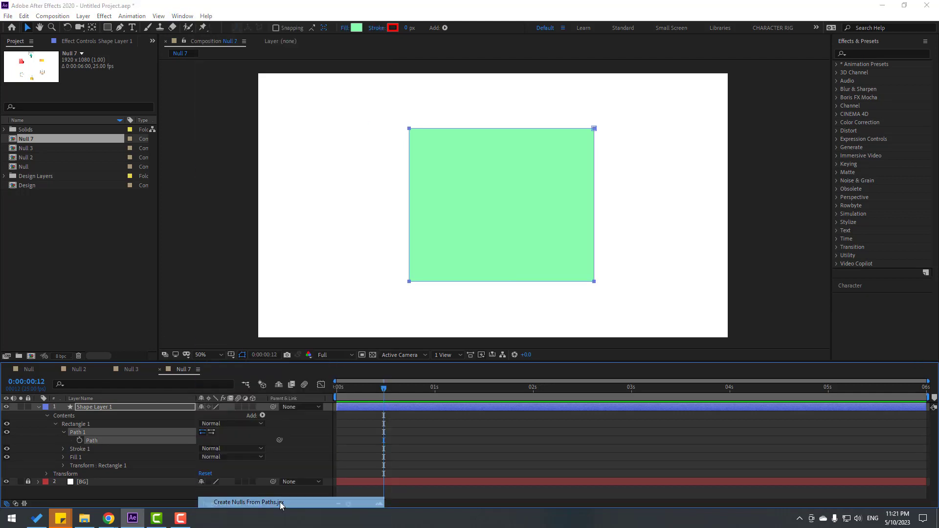
left_click(94, 442)
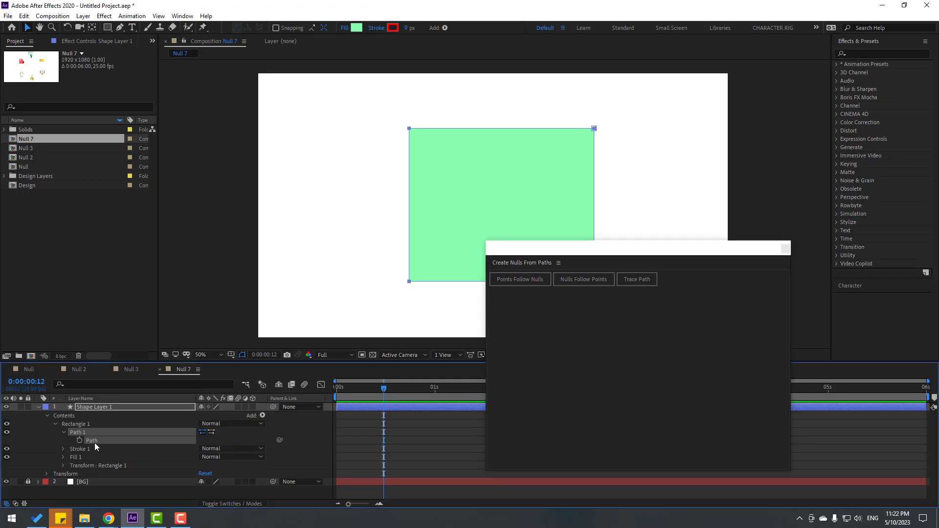
left_click(522, 282)
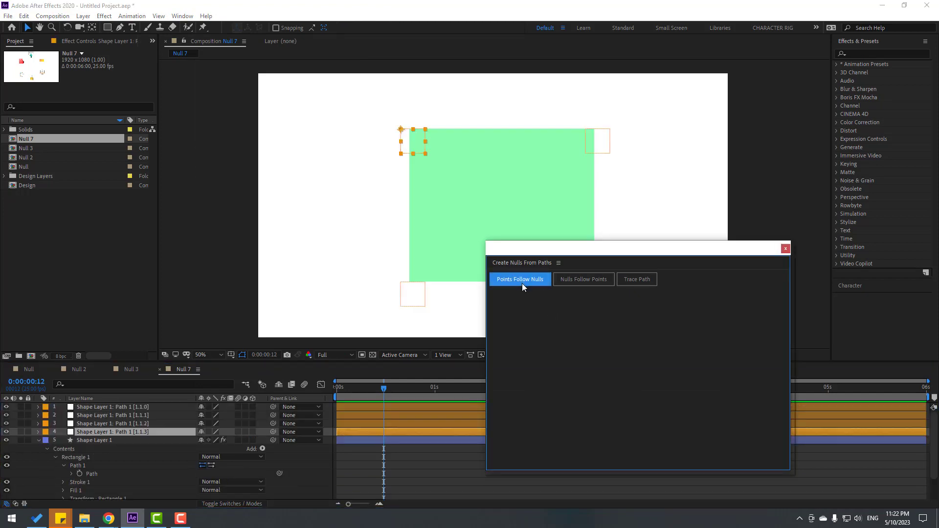
left_click(785, 249)
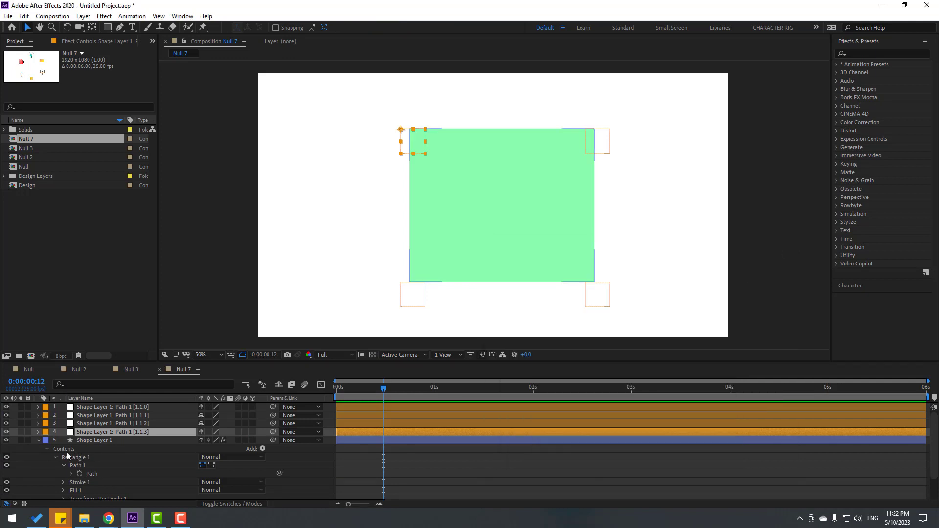
left_click(38, 441)
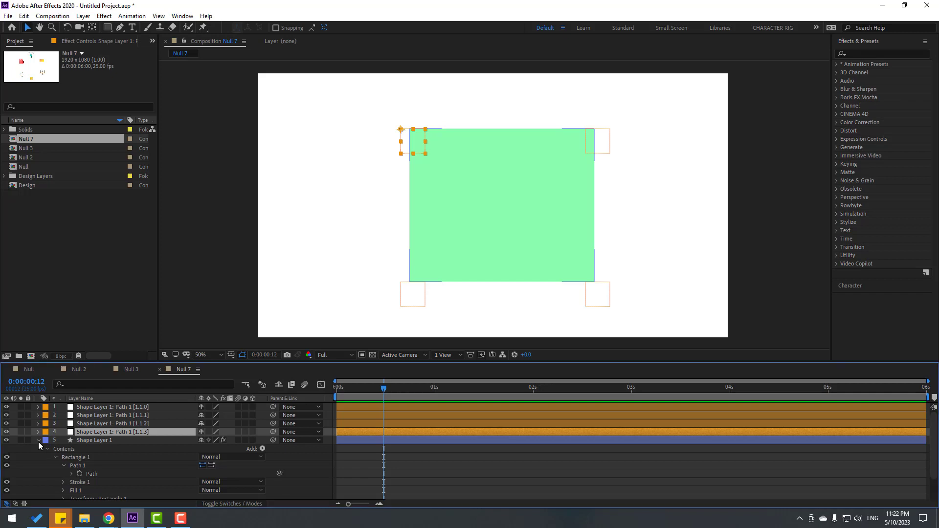
Try moving each of the four corner nulls to deform the rectangle, undoing every move
left_click_drag(413, 143, 406, 172)
key("ctrl+z")
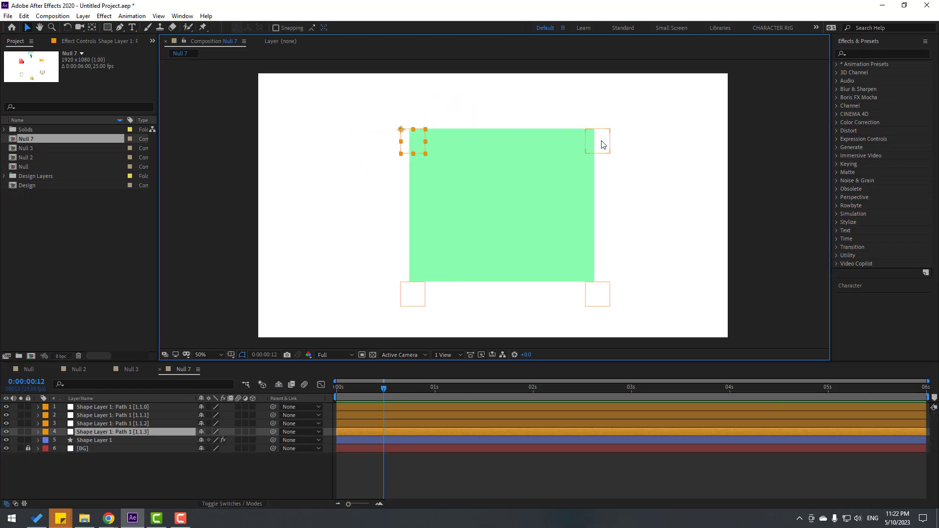
left_click_drag(602, 142, 588, 124)
key("ctrl+z")
left_click_drag(601, 289, 625, 218)
key("ctrl+z")
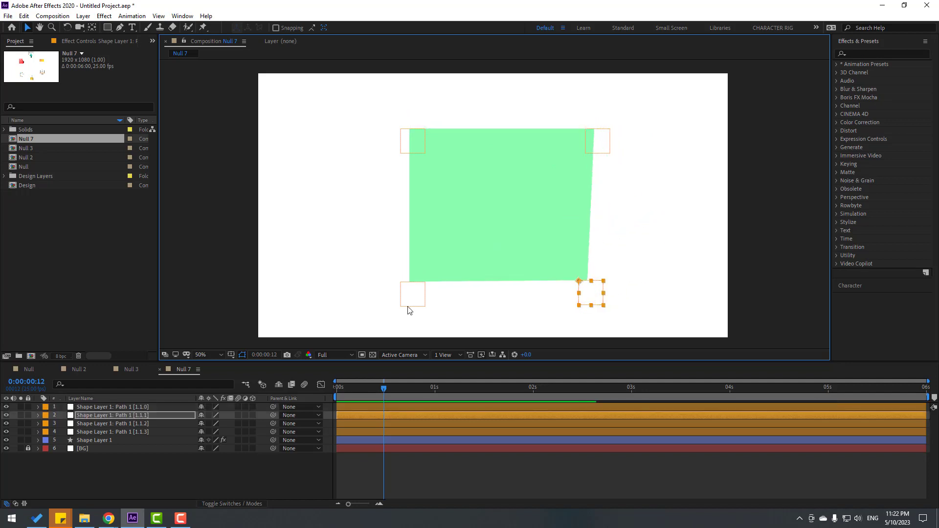
left_click_drag(413, 294, 409, 256)
key("ctrl+z")
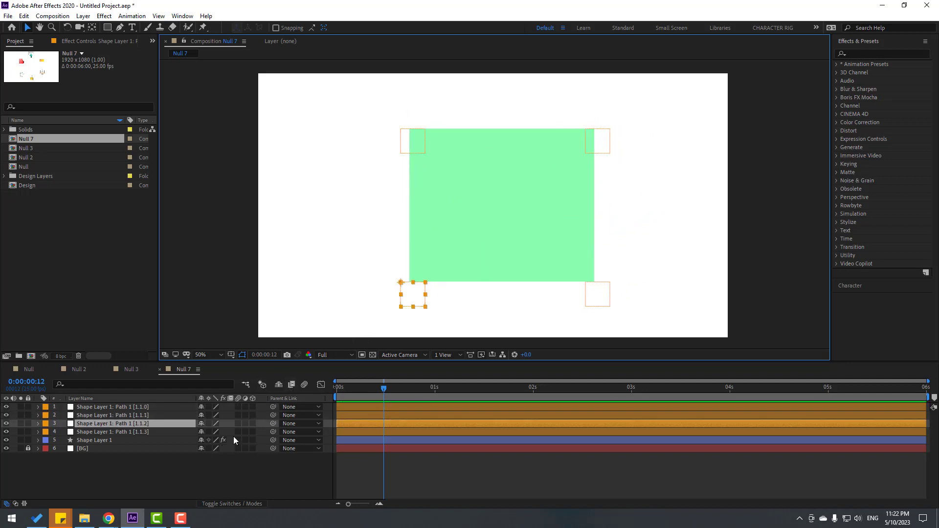
Add a Position keyframe at the first frame to all four path nulls, layers 1 to 4
left_click(125, 433)
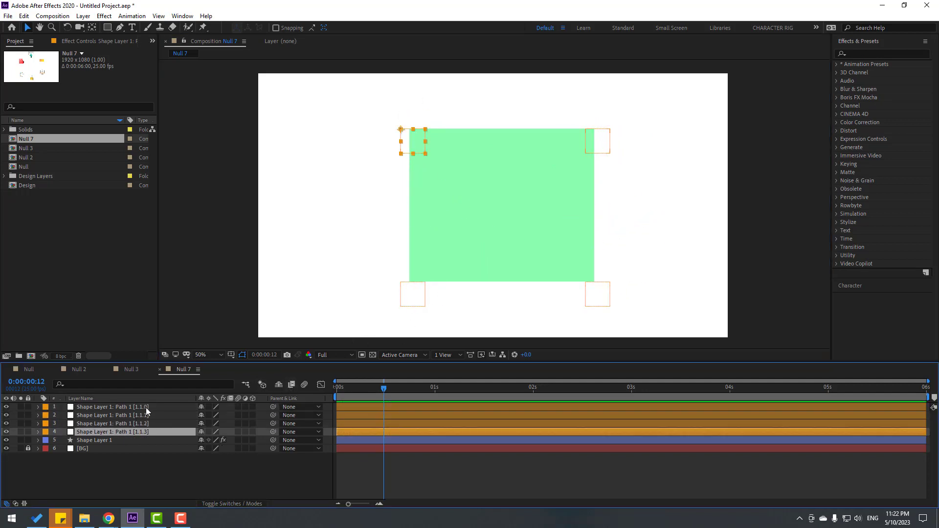
left_click(136, 410, "shift")
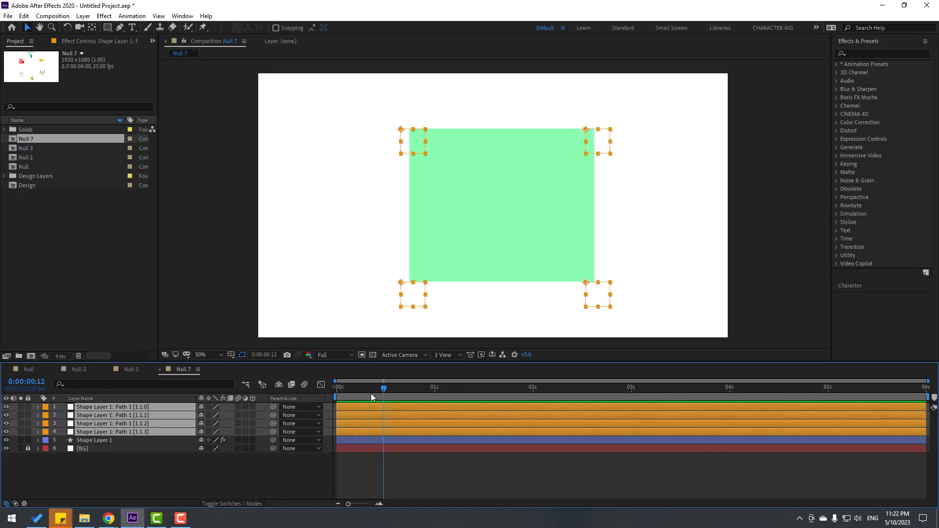
left_click_drag(371, 393, 337, 393)
key("p")
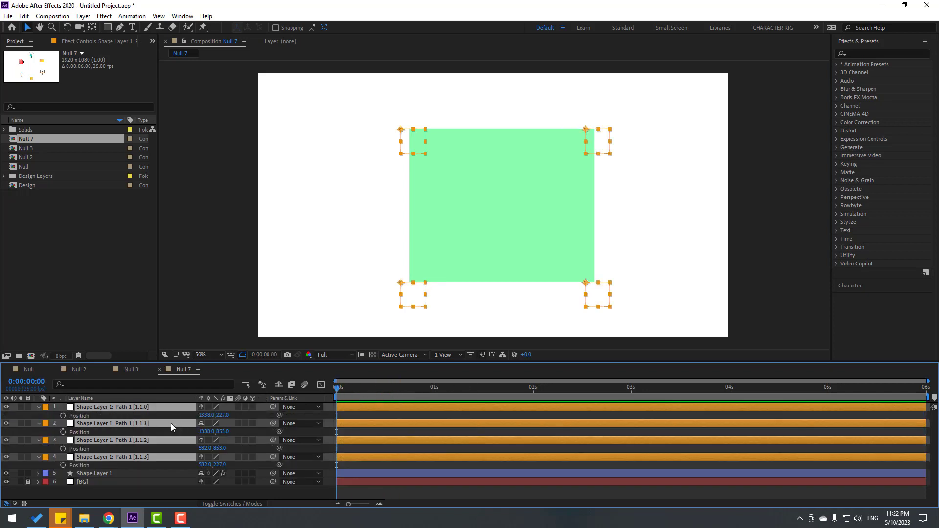
left_click(63, 415)
At 0:00:01:08, move the lower-left null to about 638, 645, the upper-left to about 844, 109, and shift both right-hand nulls inward
left_click_drag(374, 389, 467, 394)
left_click(265, 492)
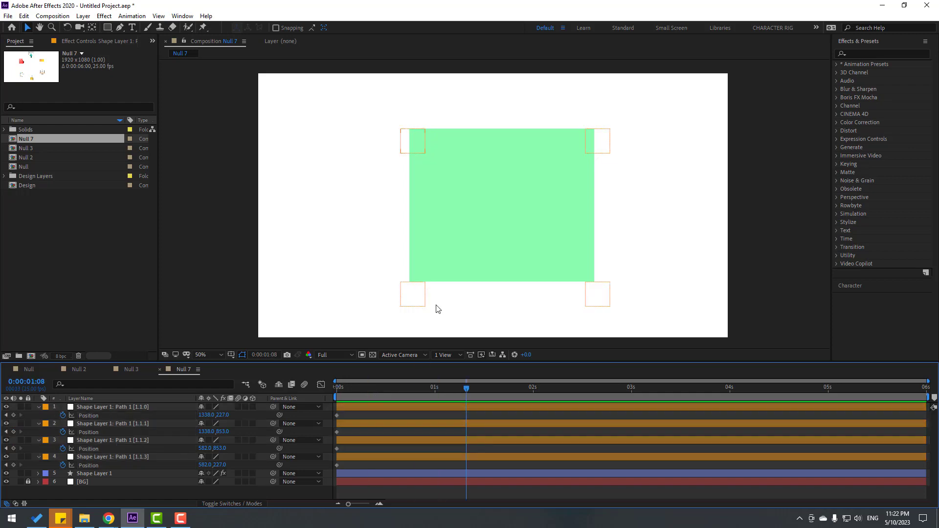
left_click(424, 294)
left_click_drag(424, 294, 437, 243)
left_click(416, 142)
left_click_drag(416, 142, 480, 113)
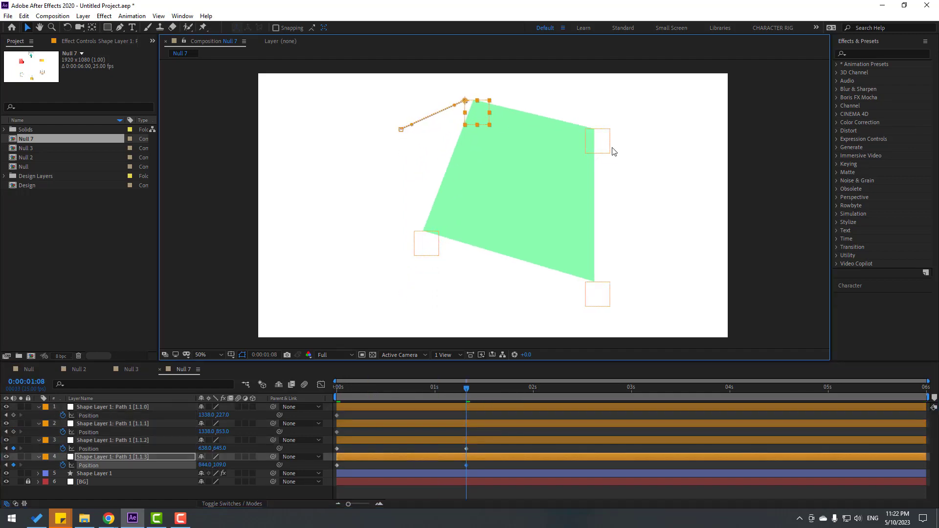
left_click(607, 146)
left_click_drag(565, 149, 519, 169)
left_click_drag(591, 303, 456, 322)
Preview the rectangle's deformation from the first frame
left_click(274, 398)
key("Home")
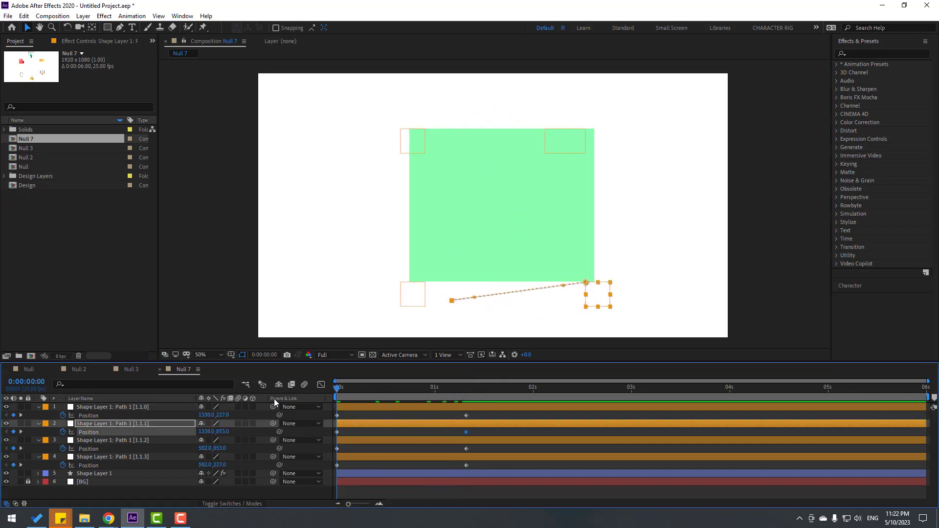
key("space")
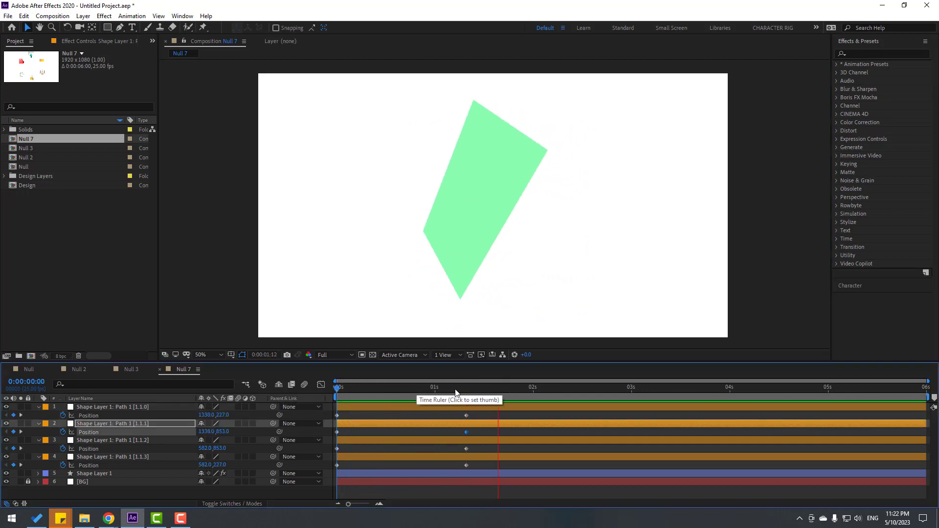
key("space")
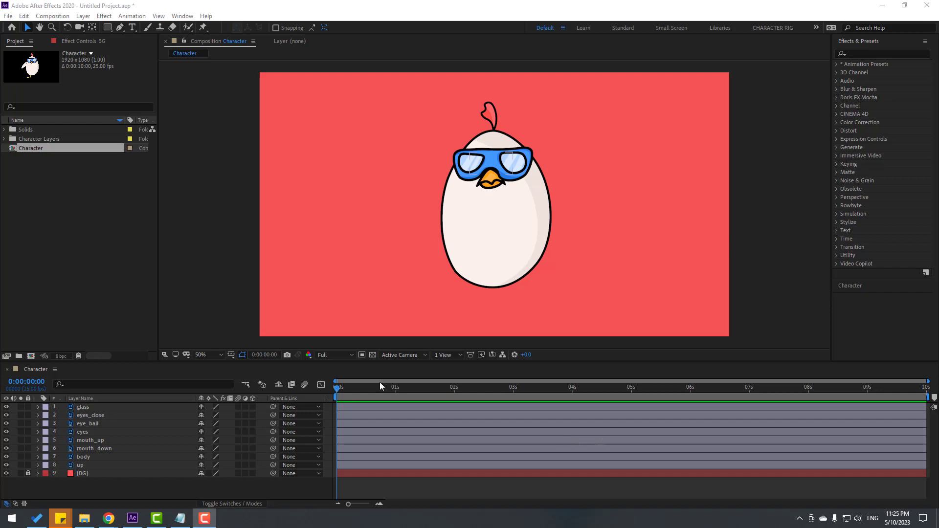
Solo the character's body layer and place three Puppet pins on it: near the upper end, in the centre and at the base
left_click(82, 458)
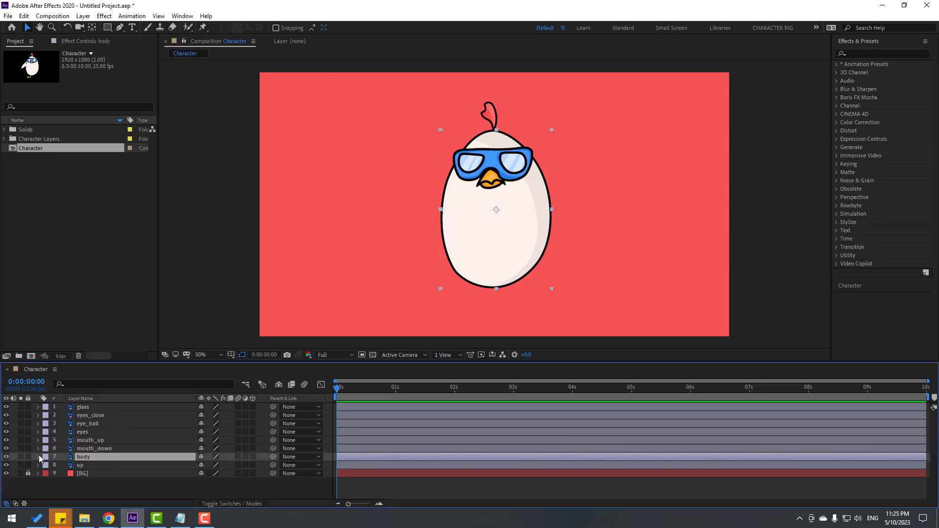
left_click(20, 456)
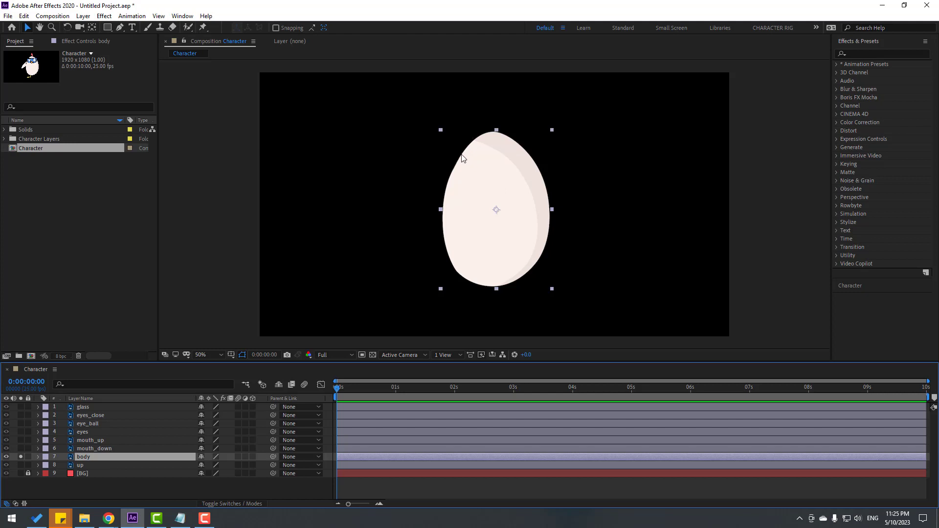
left_click(203, 27)
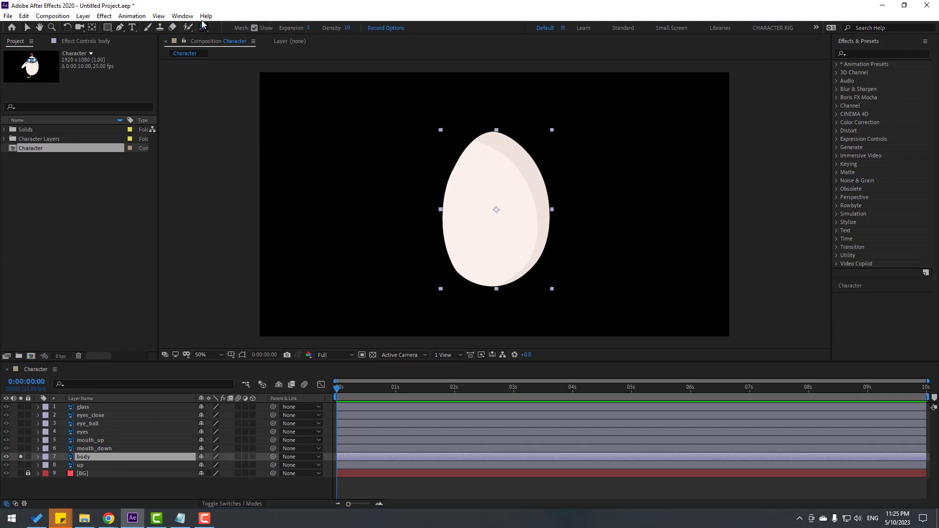
left_click(493, 143)
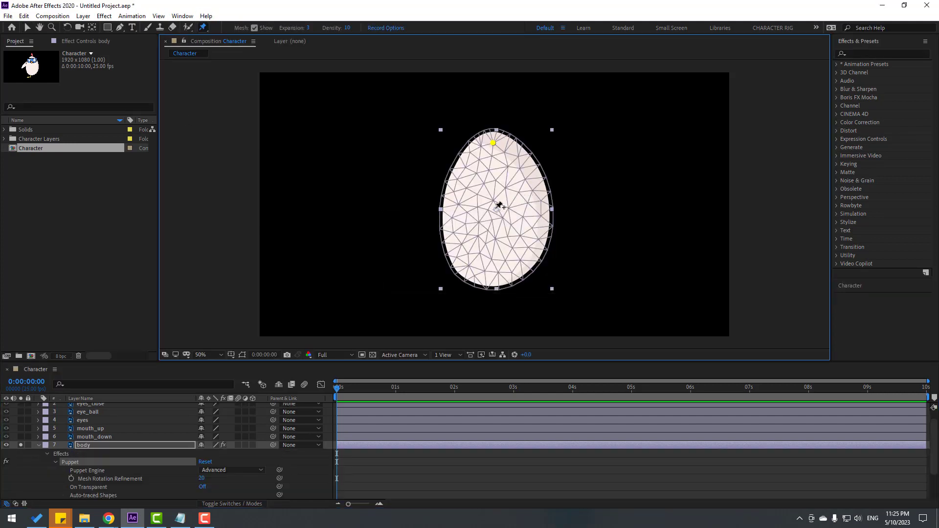
left_click(493, 207)
left_click(493, 285)
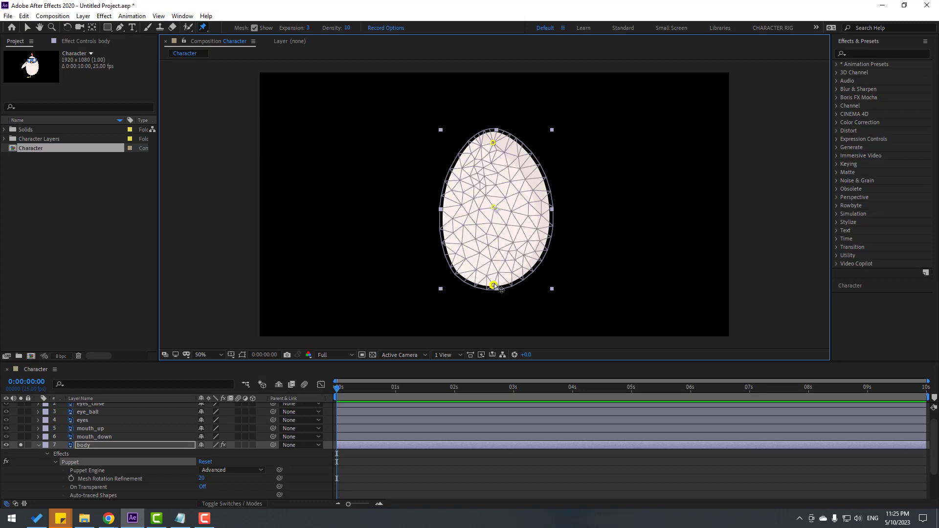
Hide the puppet mesh on the body layer and return to the Selection tool
left_click(254, 29)
left_click(255, 31)
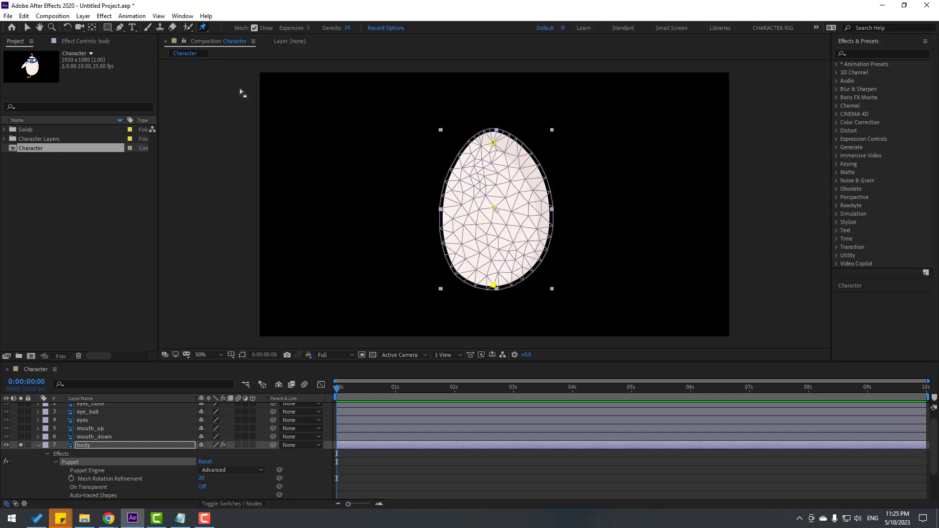
left_click(254, 30)
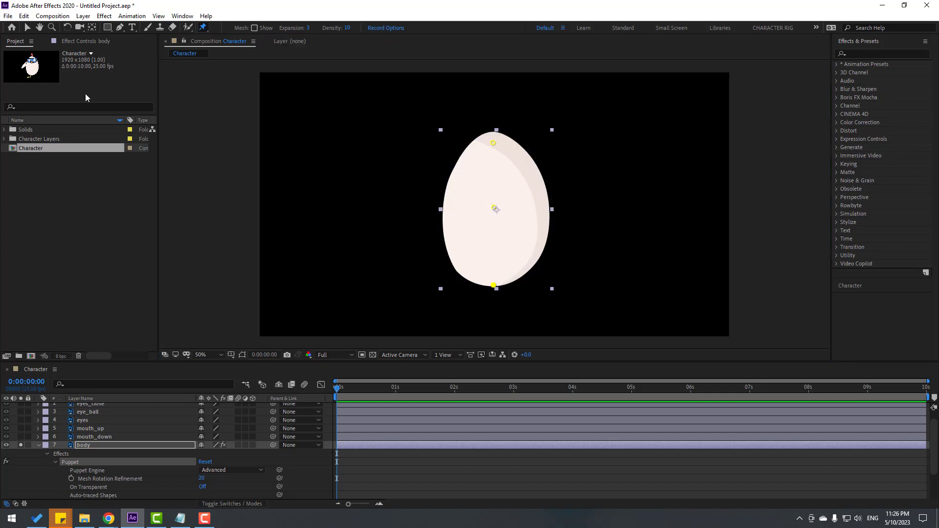
left_click(28, 28)
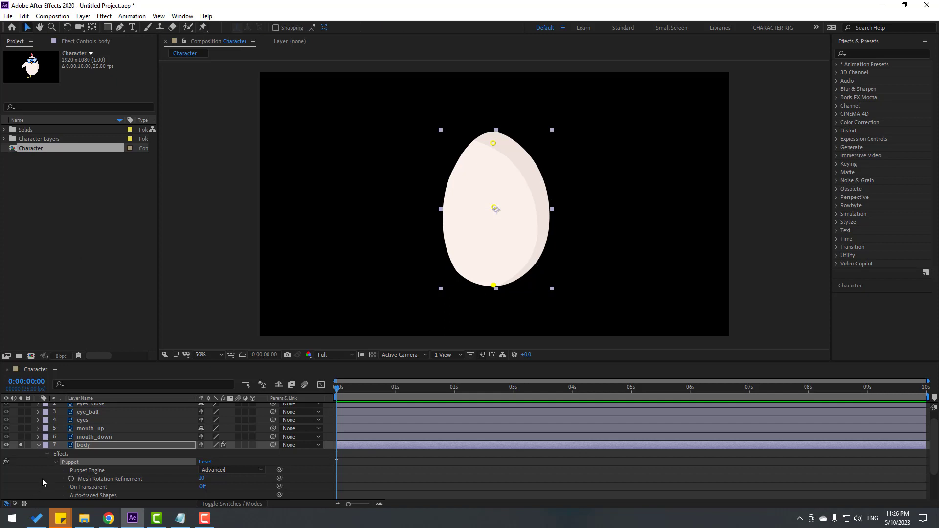
Expand the body's puppet mesh deform pins and select each in the composition to identify which part of the egg it controls
scroll(64, 484, "down", 2)
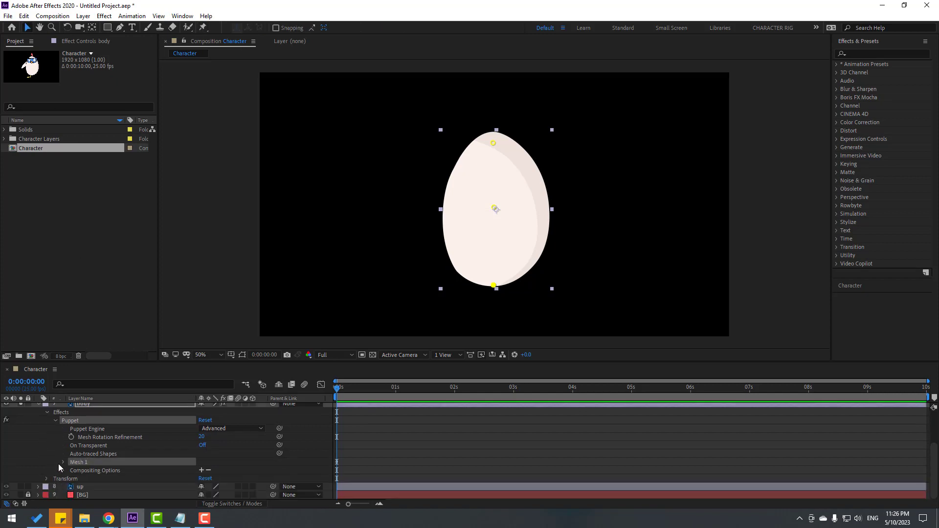
left_click(63, 462)
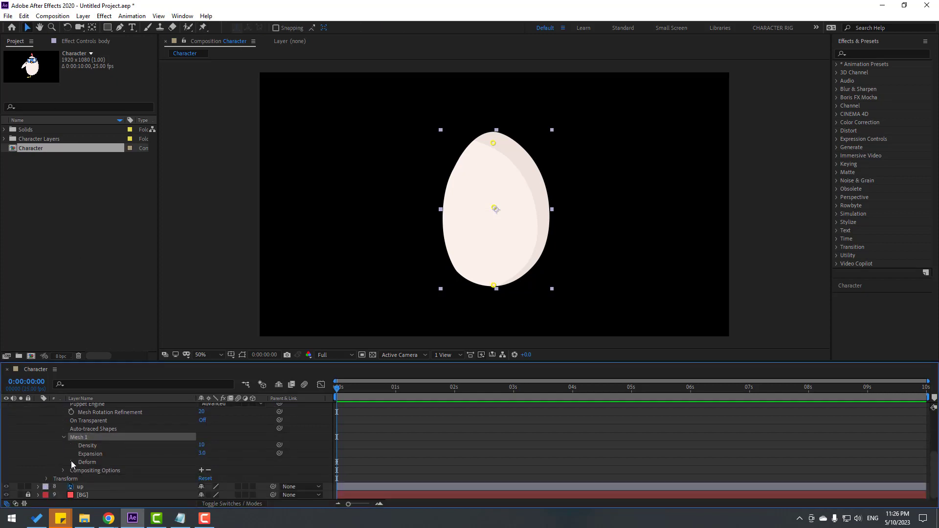
left_click(72, 462)
left_click(107, 447)
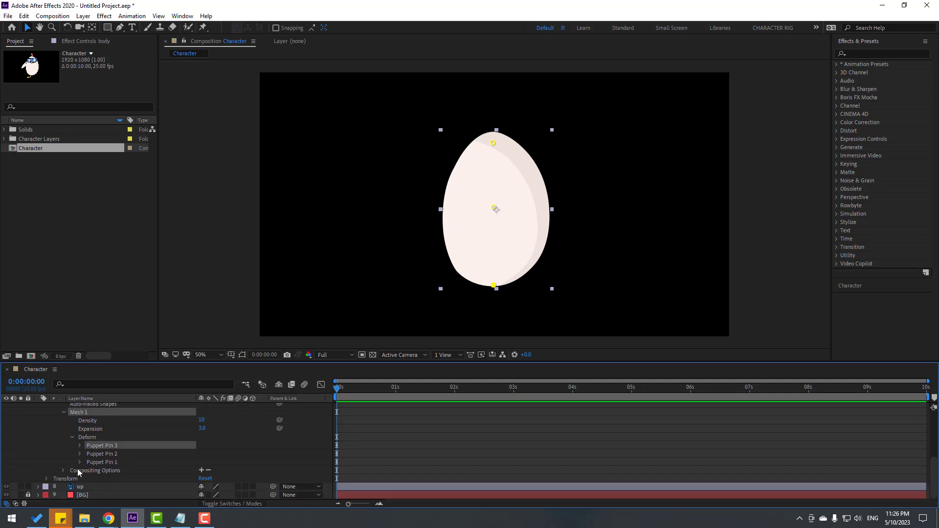
left_click(494, 286)
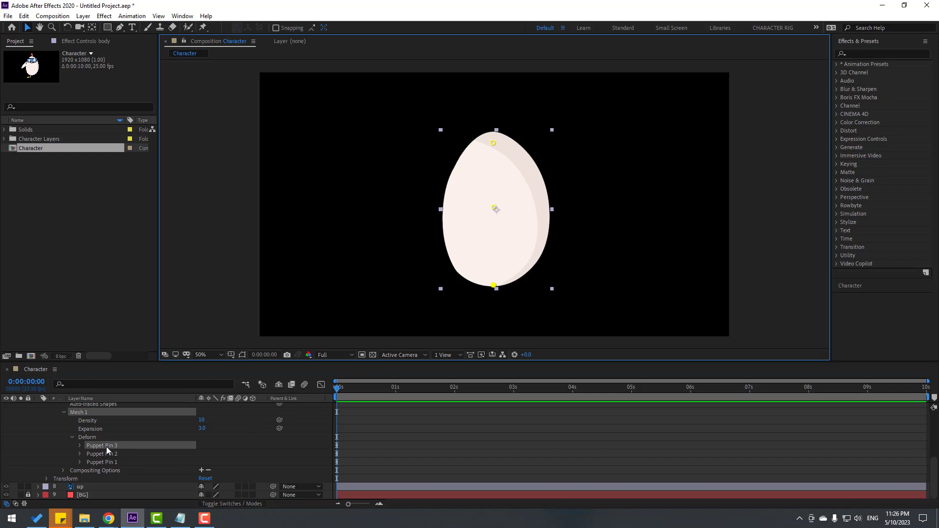
left_click(493, 143)
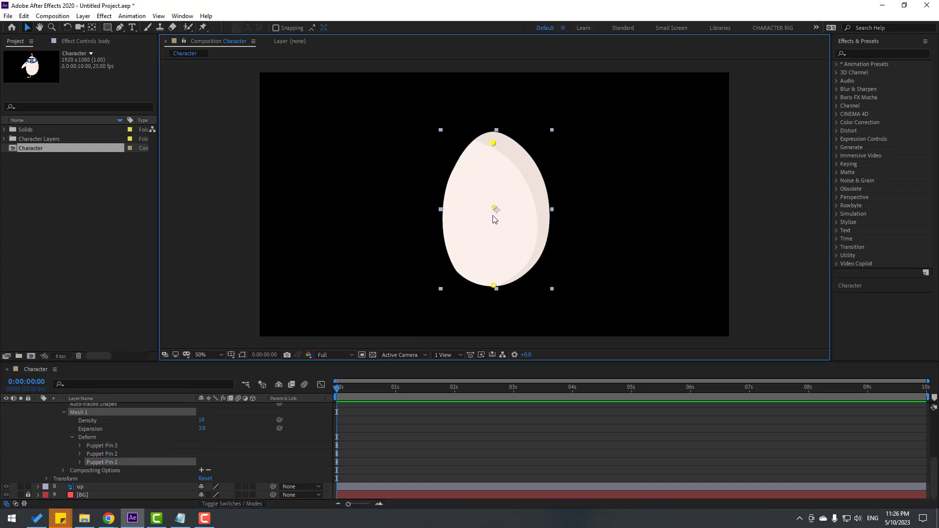
left_click(495, 209)
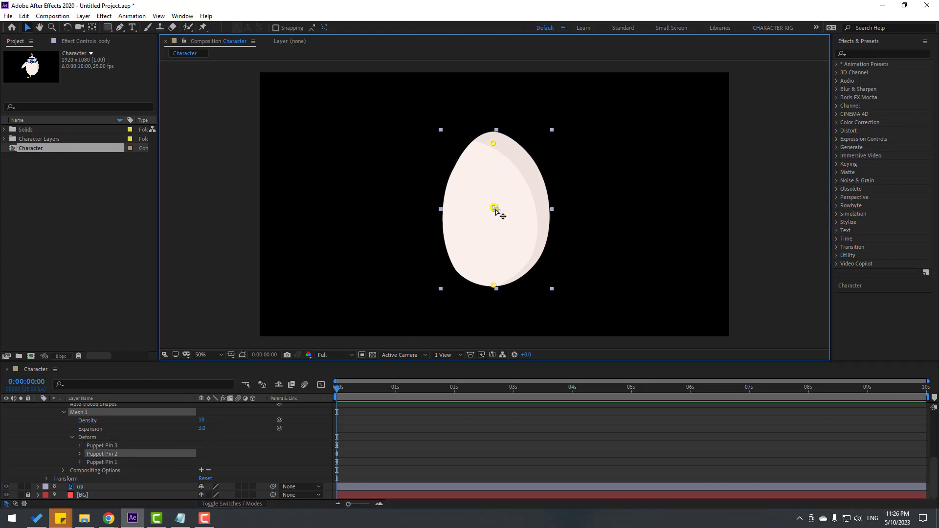
left_click(494, 287)
left_click(72, 440)
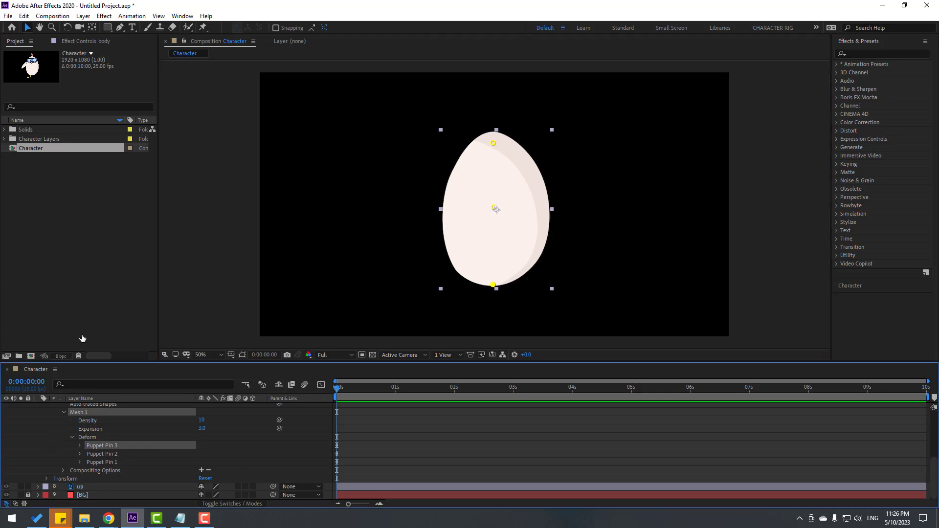
Add a null object, centre its anchor point and place it over the puppet pin at the egg's upper end
mouse_move(207, 29)
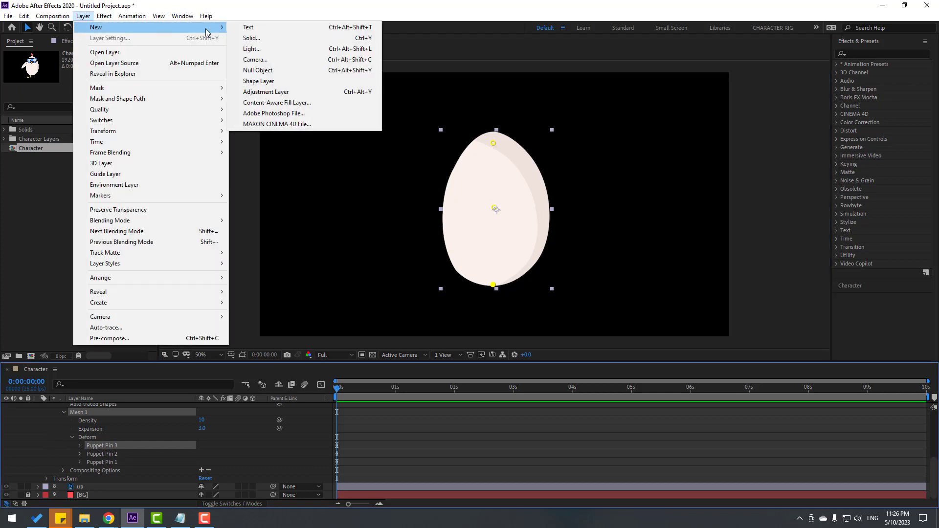
left_click(267, 73)
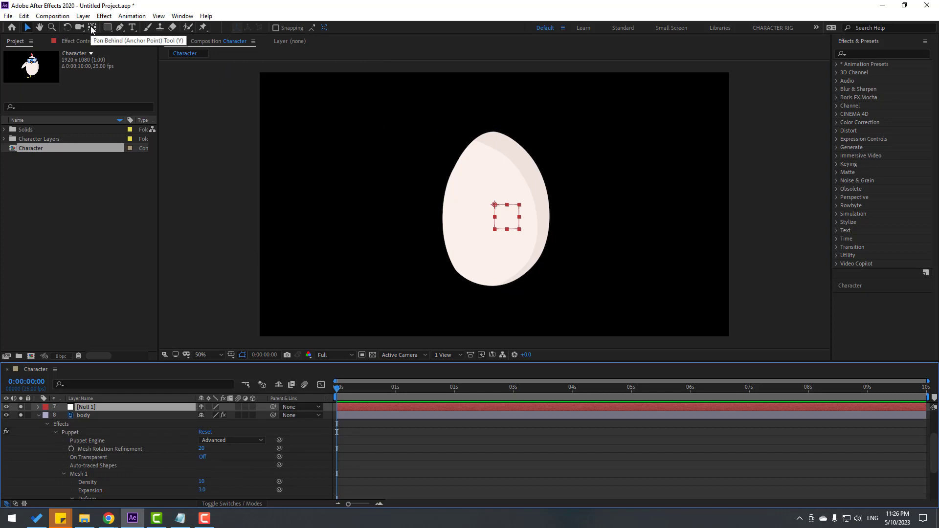
key("ctrl+alt+Home")
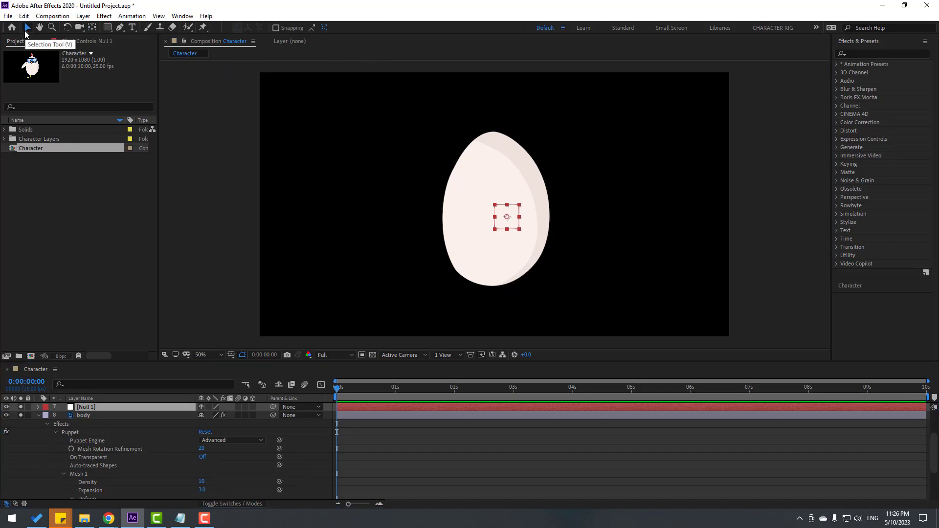
left_click_drag(514, 213, 499, 137)
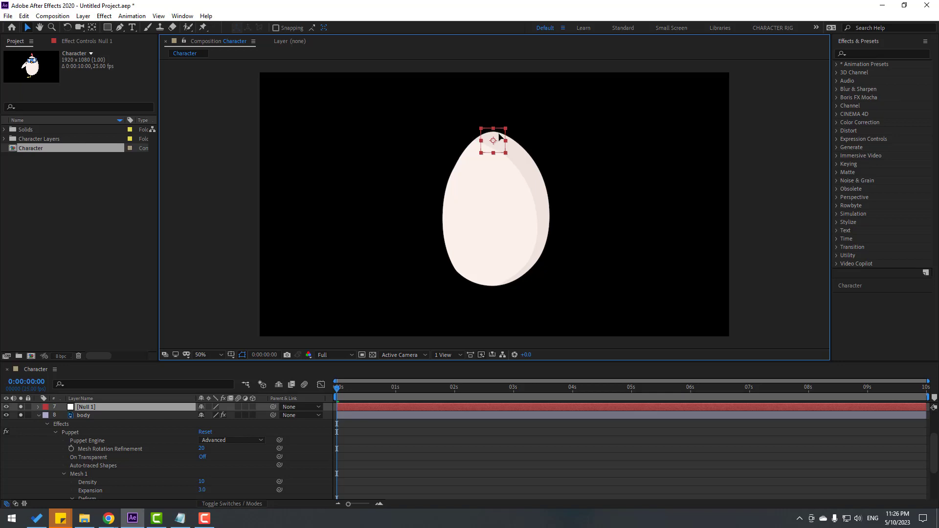
Rename the new null layer as 1
left_click(90, 407)
key("Return")
type("1")
key("Return")
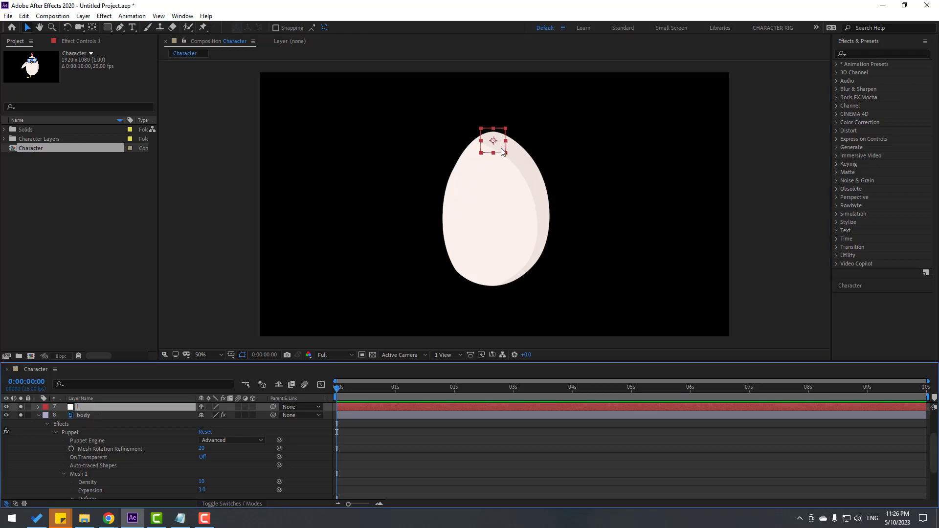
Duplicate the null twice, placing copy 2 over the egg's centre pin and copy 3 over its base pin
key("ctrl+d")
left_click_drag(502, 151, 503, 224)
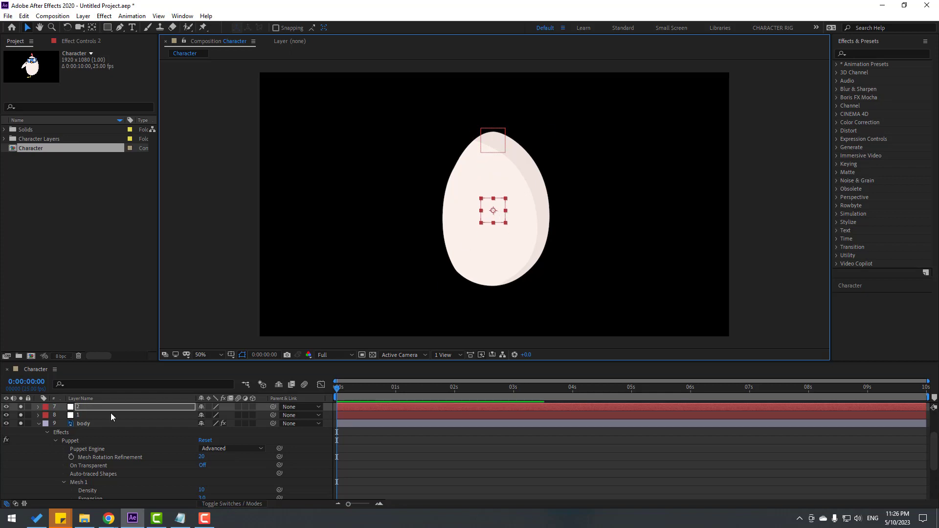
left_click(76, 409)
key("ctrl+d")
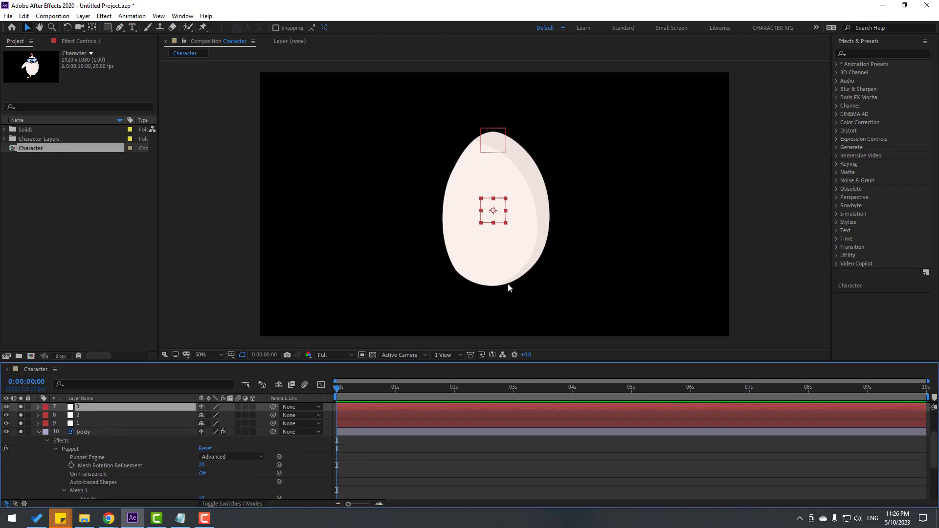
left_click_drag(496, 213, 496, 282)
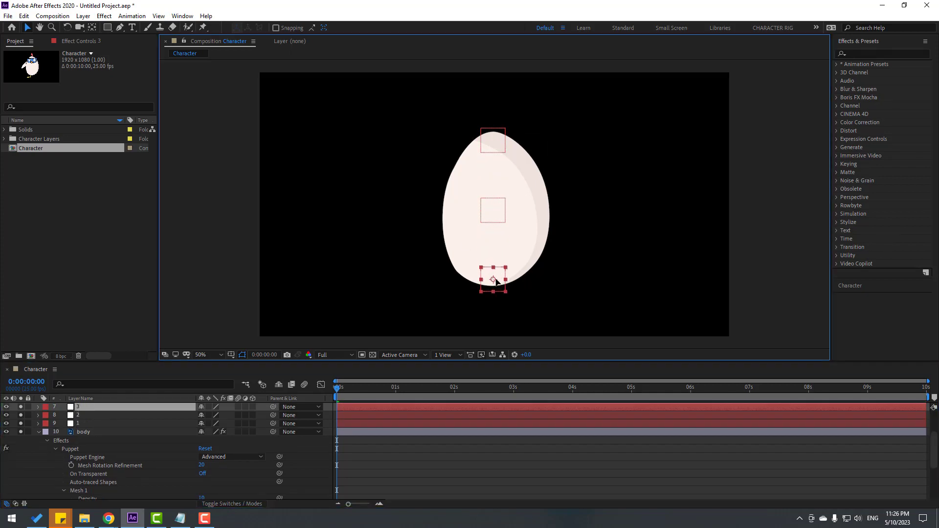
left_click(83, 410)
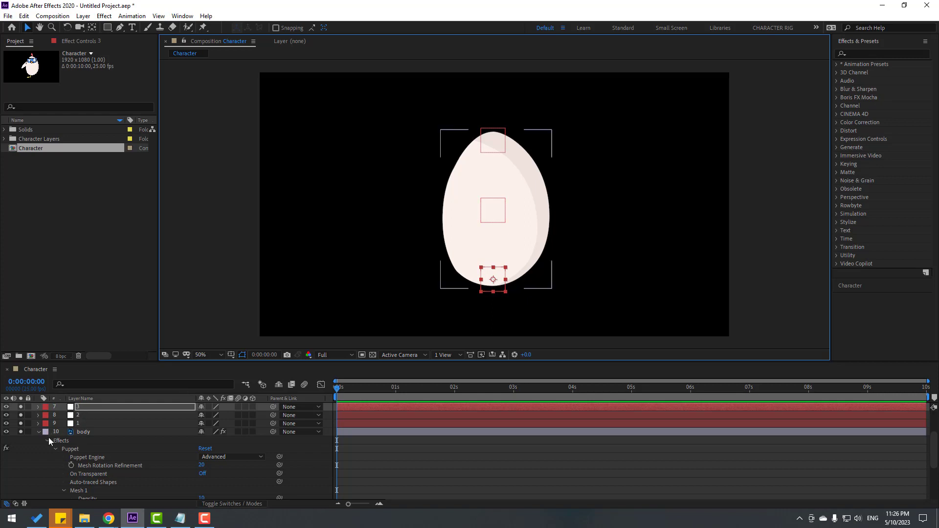
Reveal only the body layer's keyframed puppet pin positions and enlarge the timeline area to show all three
scroll(49, 463, "up", 1)
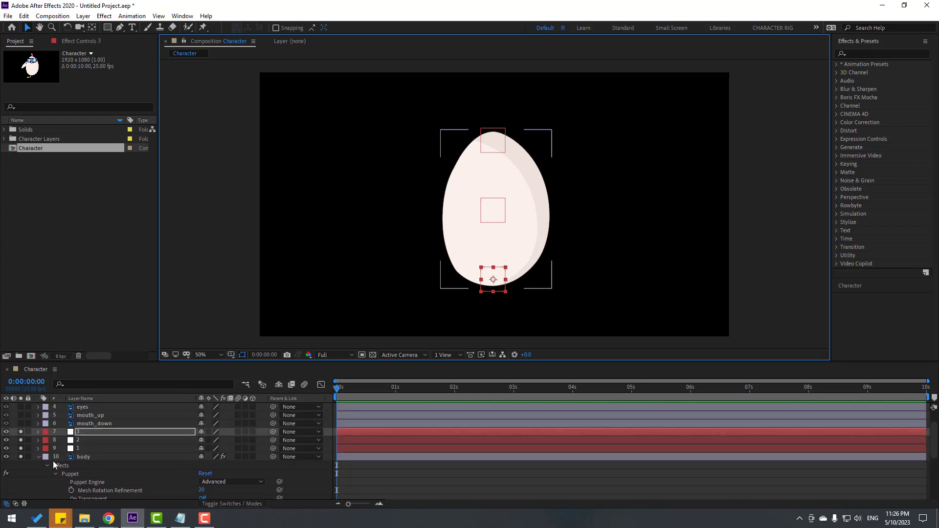
left_click(91, 458)
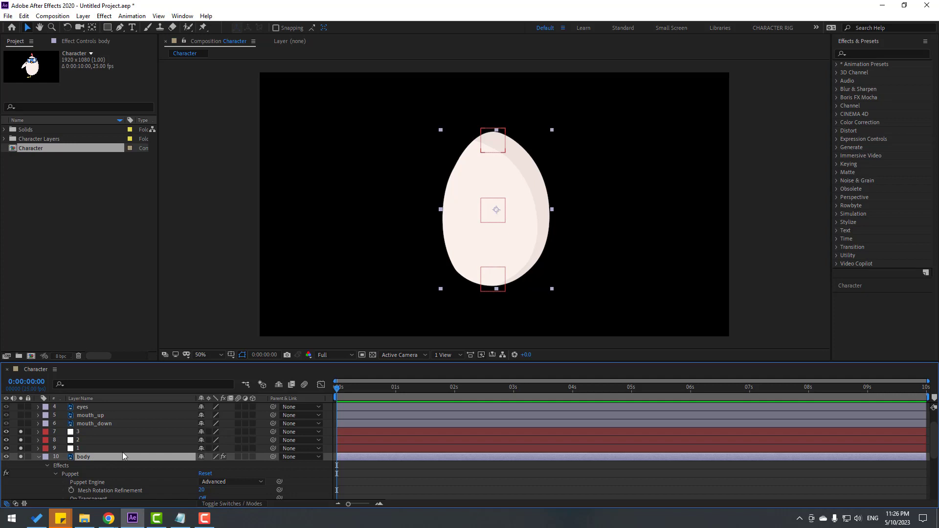
key("u")
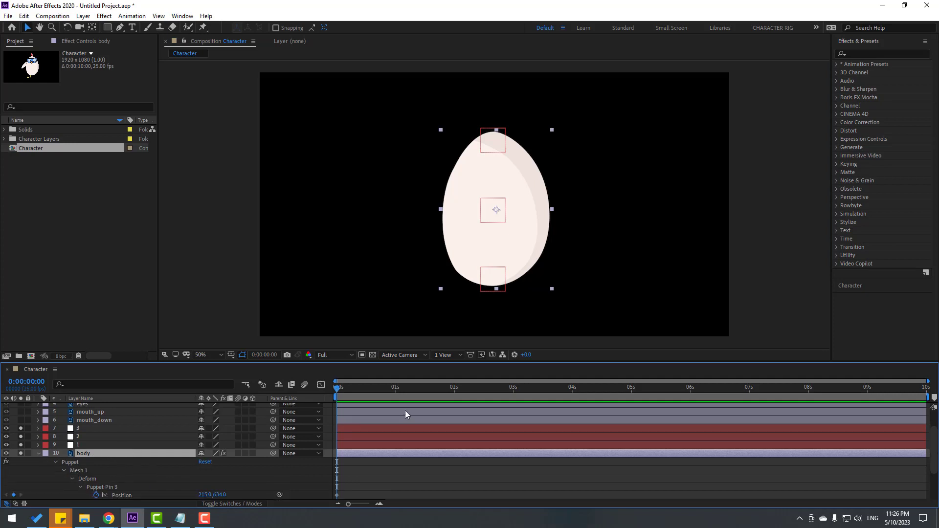
left_click_drag(342, 363, 342, 288)
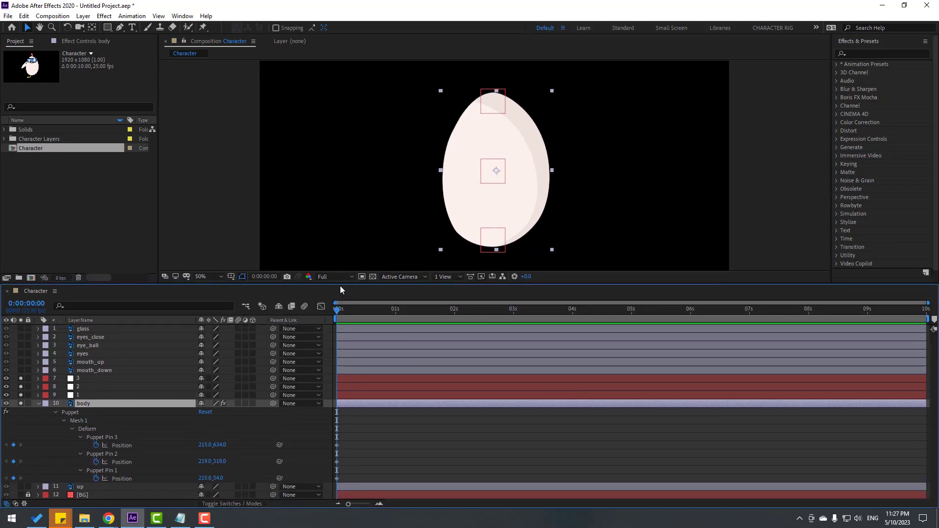
left_click(62, 442)
Switch to Notepad, copy the whole three-line Puppet to Null Object expression and minimize the window
left_click(180, 518)
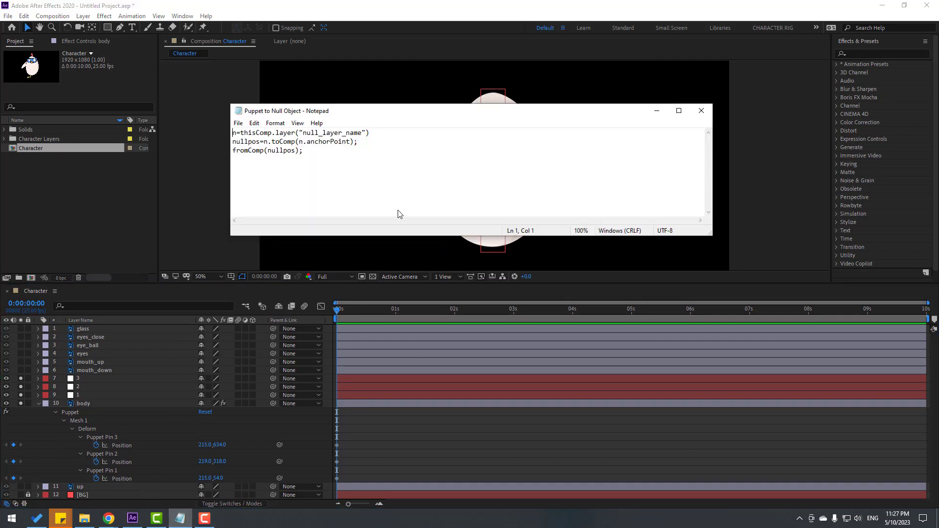
left_click_drag(317, 156, 214, 118)
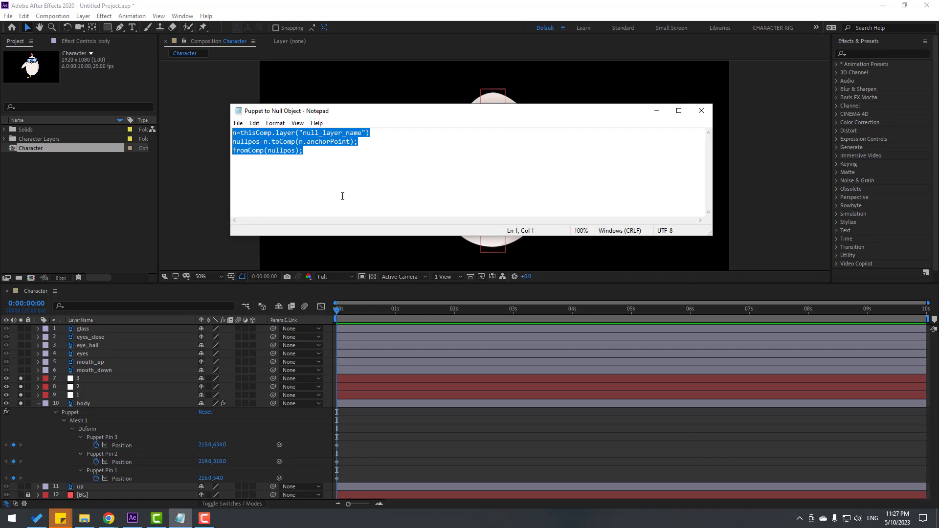
left_click(655, 114)
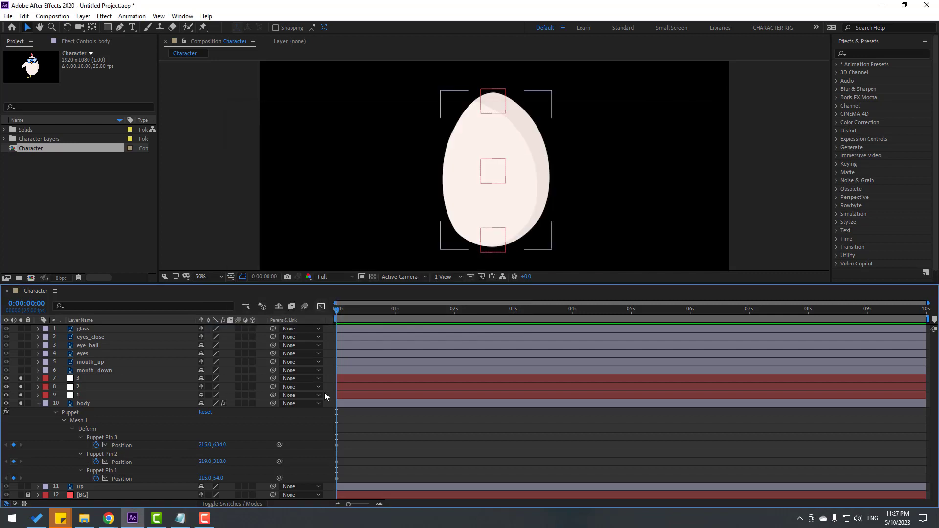
Paste the copied expression on Puppet Pin 1's Position and replace null_layer_name with 1
left_click(96, 479, "alt")
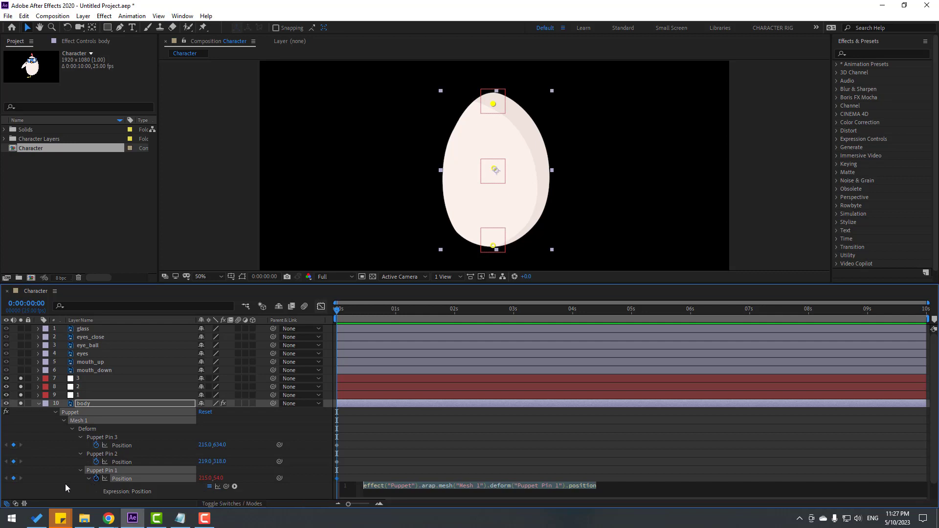
key("ctrl+v")
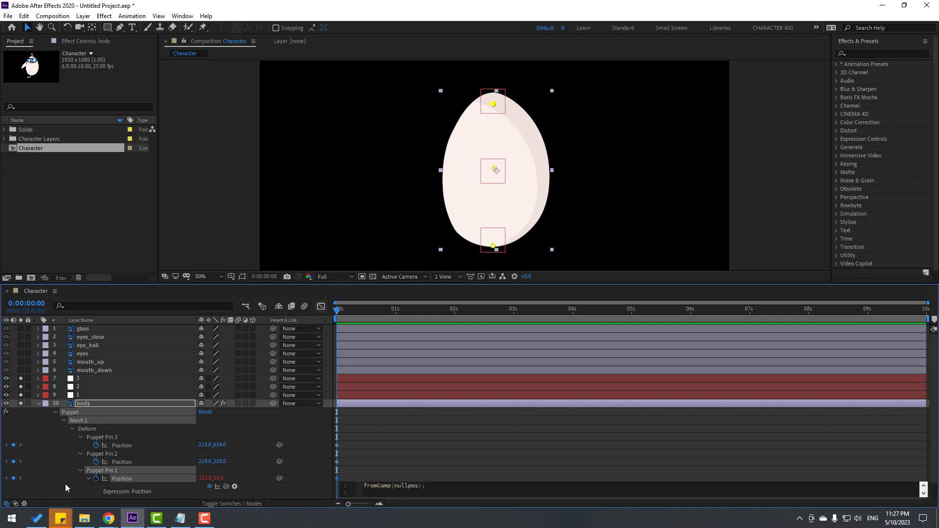
left_click(923, 489)
left_click(923, 488)
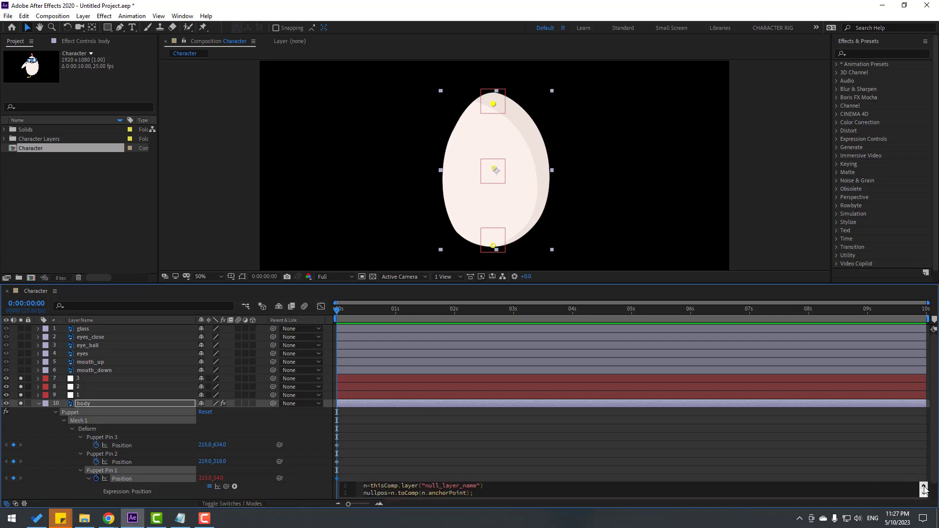
left_click_drag(477, 486, 425, 486)
type("1")
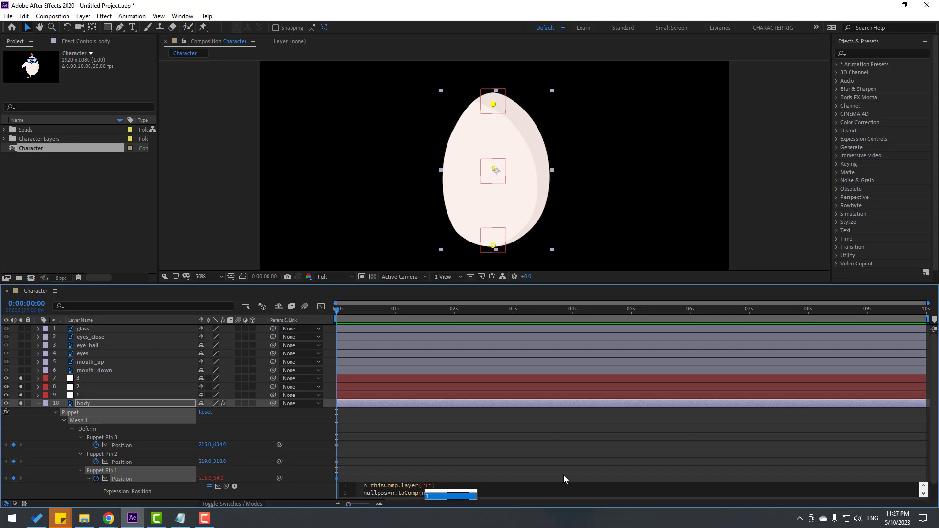
left_click(532, 477)
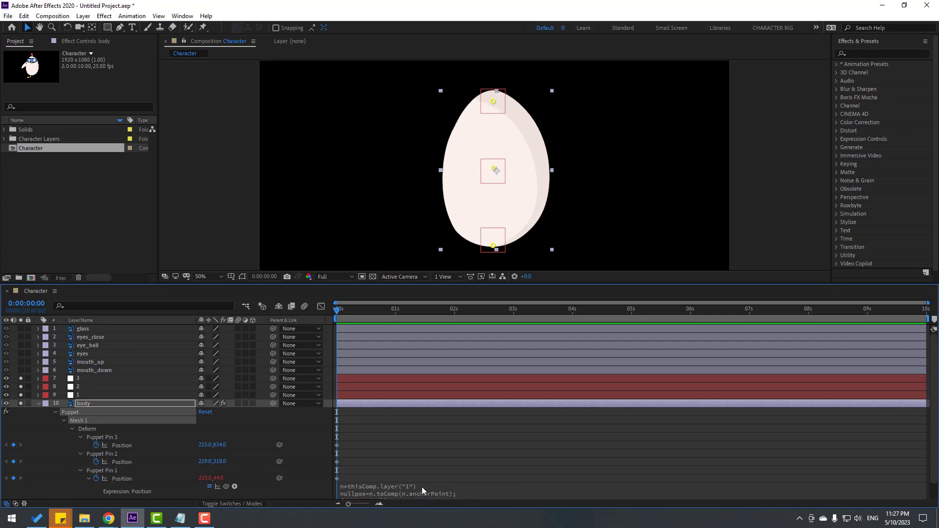
Move null 1 slightly down and left to test its control of the egg's upper end, and undo the move
left_click(86, 394)
mouse_move(494, 101)
left_mouse_down()
mouse_move(512, 100)
mouse_move(483, 112)
left_mouse_up()
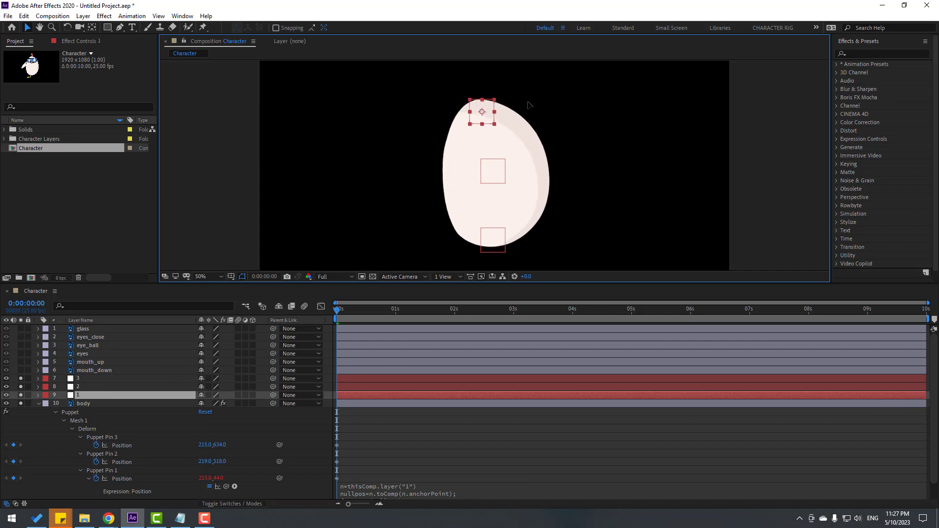
key("ctrl+z")
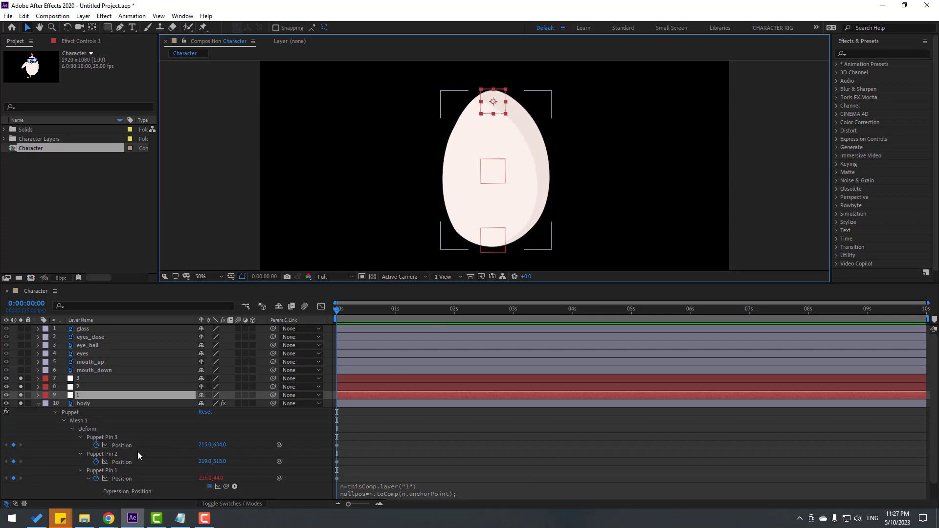
Paste the copied expression on Puppet Pin 2's Position and replace null_layer_name with 2
left_click(95, 462, "alt")
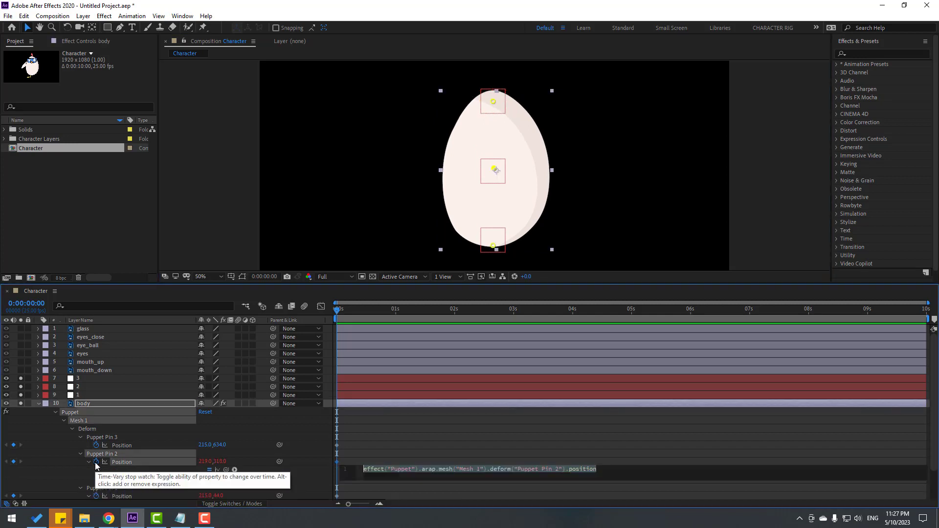
key("ctrl+v")
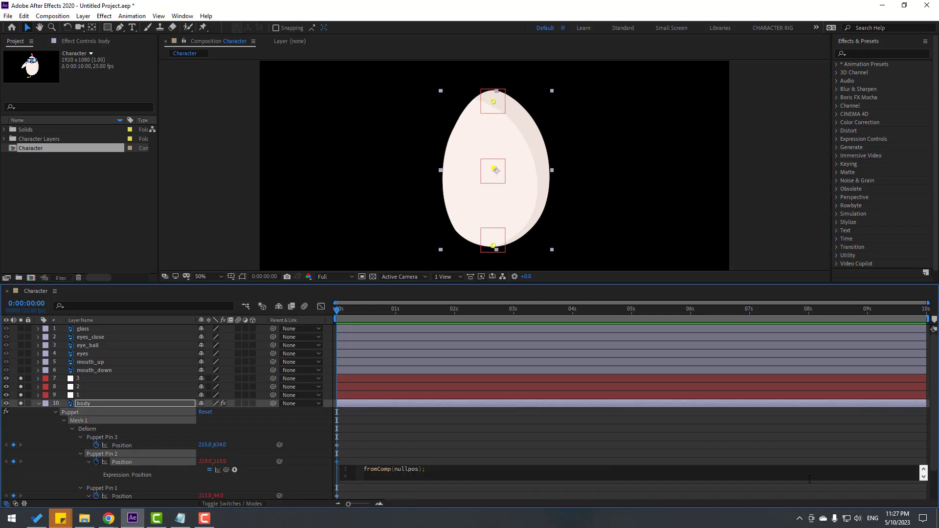
left_click(922, 471)
left_click(922, 471)
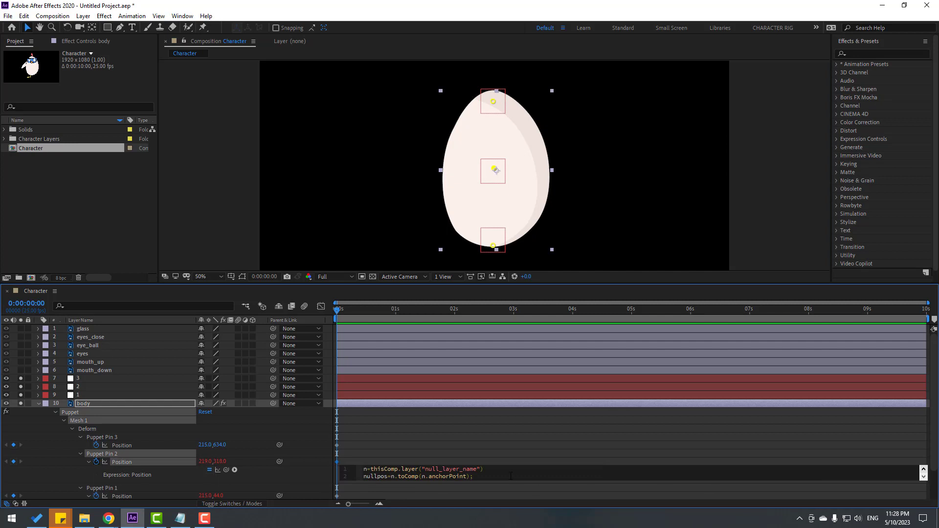
left_click_drag(477, 469, 438, 469)
type("2")
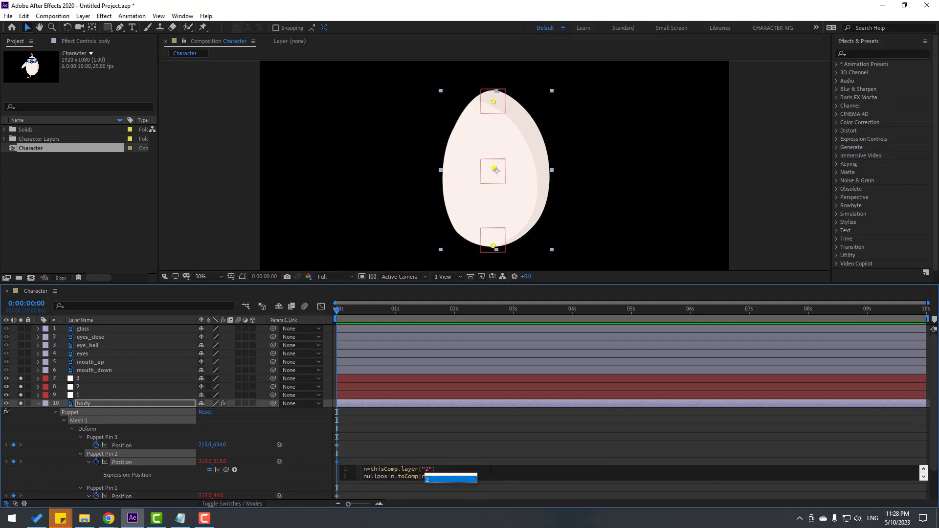
left_click(504, 463)
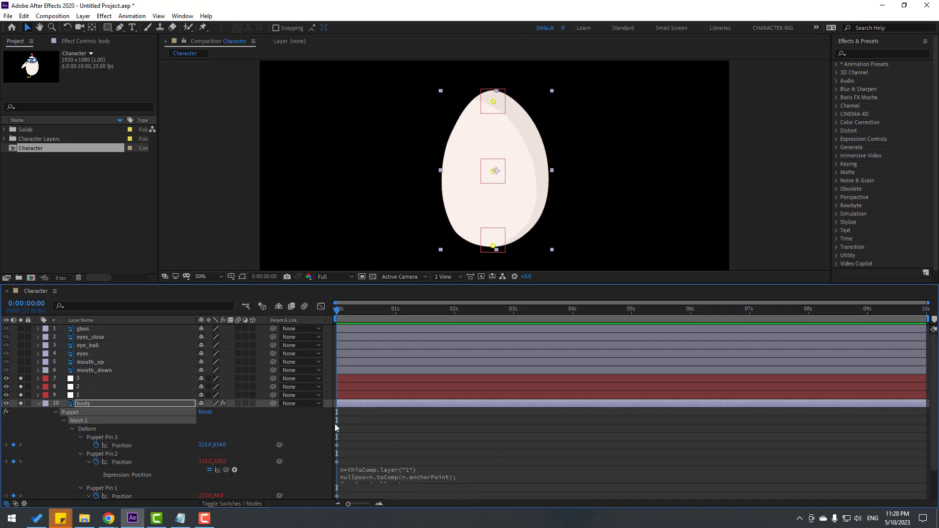
Move null 2 slightly to test its control of the egg's middle, and undo the move
left_click(78, 387)
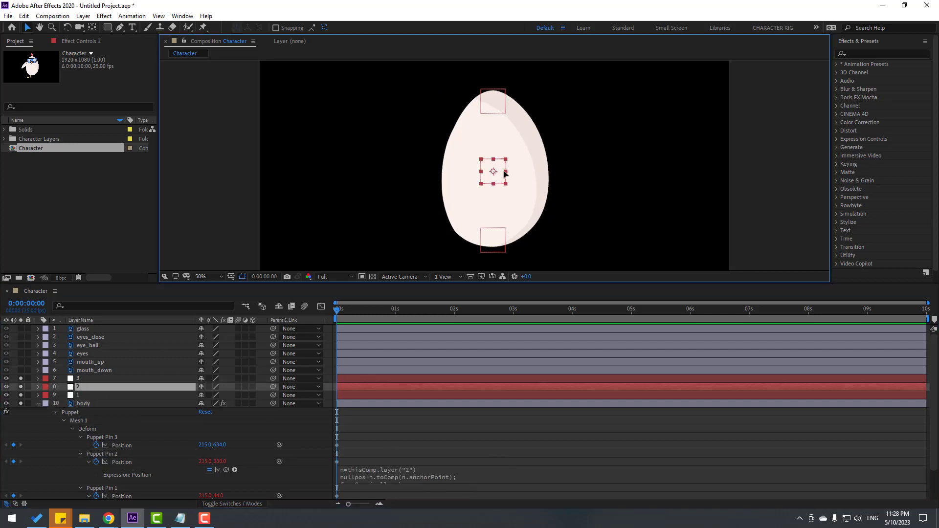
mouse_move(499, 170)
left_mouse_down()
mouse_move(533, 172)
mouse_move(465, 179)
mouse_move(526, 179)
mouse_move(489, 177)
left_mouse_up()
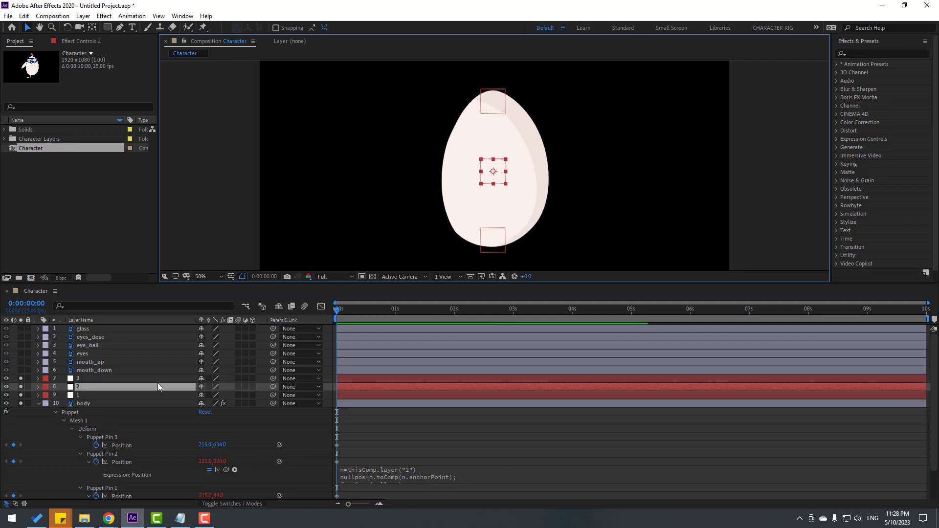
Paste the copied expression on Puppet Pin 3's Position and replace null_layer_name with 3
left_click(96, 445, "alt")
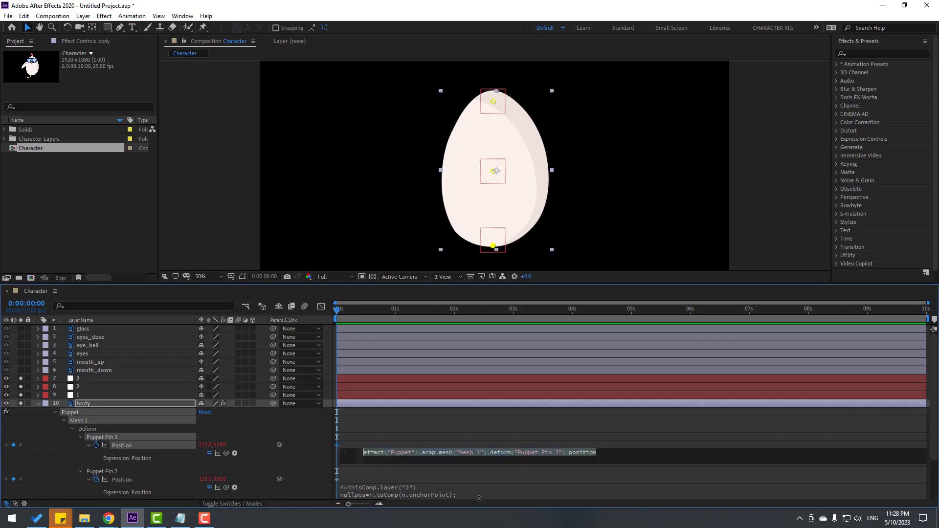
type("n=thisComp.layer(\"2\") nullpos=n.toComp(n.anchorPoint); fromComp(nullpos);")
left_click(925, 454)
left_click(924, 454)
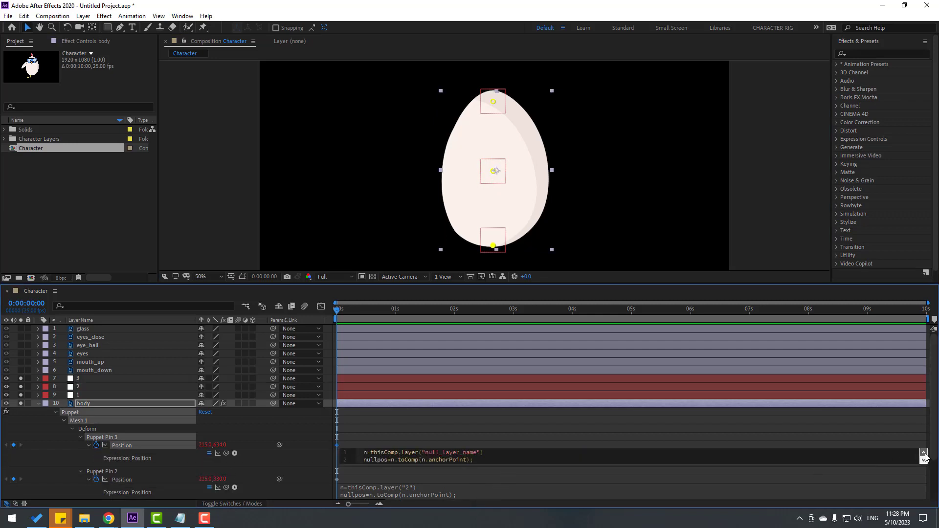
left_click_drag(477, 452, 430, 453)
type("3")
left_click(431, 445)
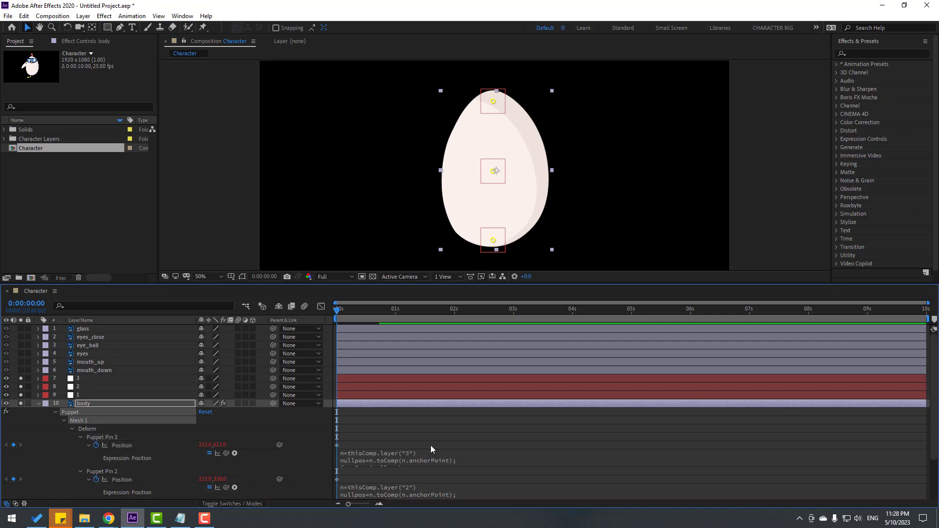
Collapse the body layer's properties and turn off solo for nulls 3, 2, 1 and the body layer
left_click(38, 405)
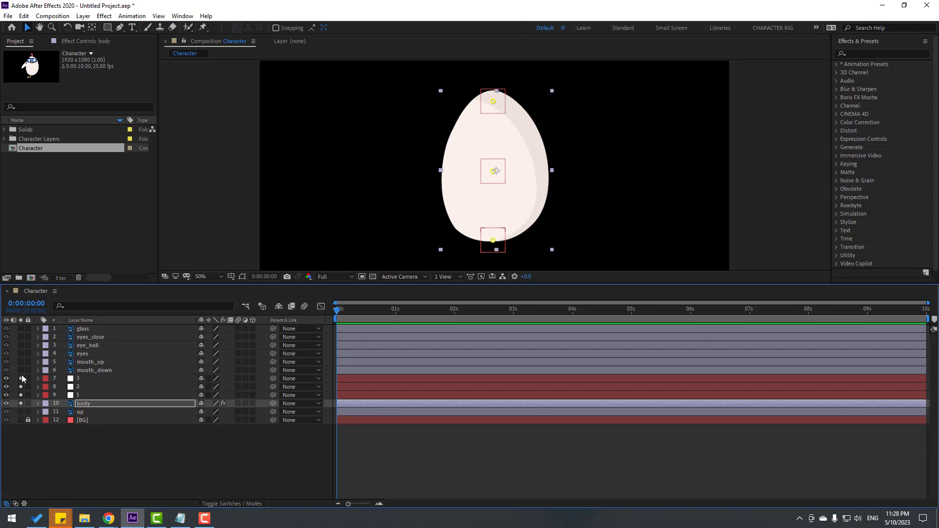
left_click_drag(21, 375, 21, 405)
left_click(118, 447)
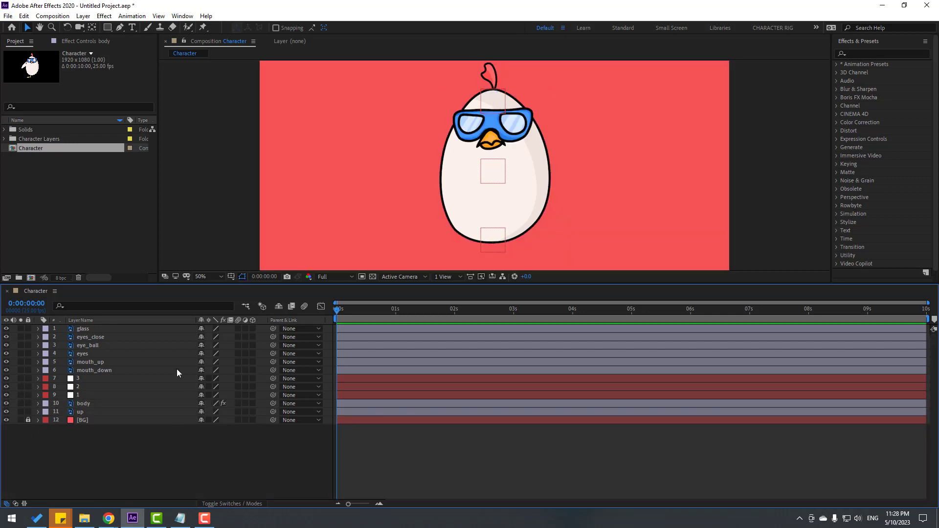
Move null 3 and null 2 to test how they deform the complete character's body, and undo the moves
left_click(78, 379)
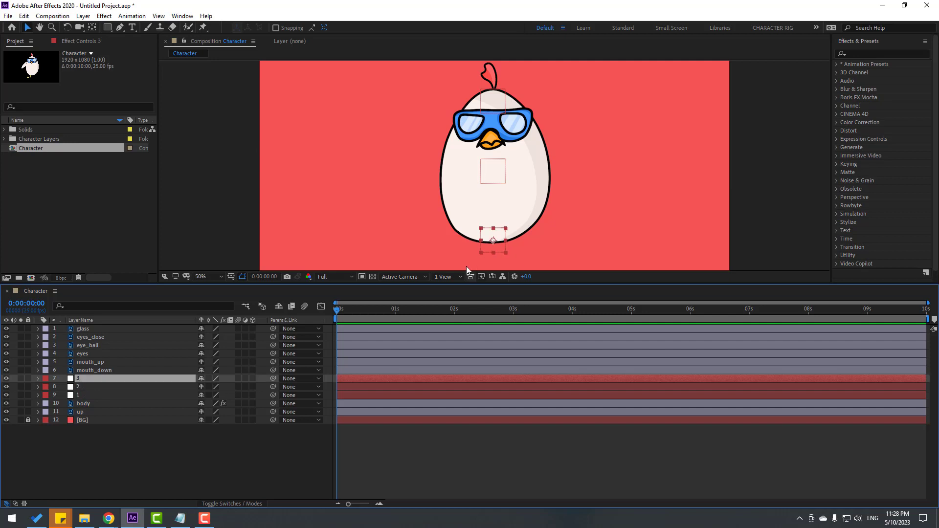
mouse_move(493, 239)
left_mouse_down()
mouse_move(472, 236)
mouse_move(493, 240)
left_mouse_up()
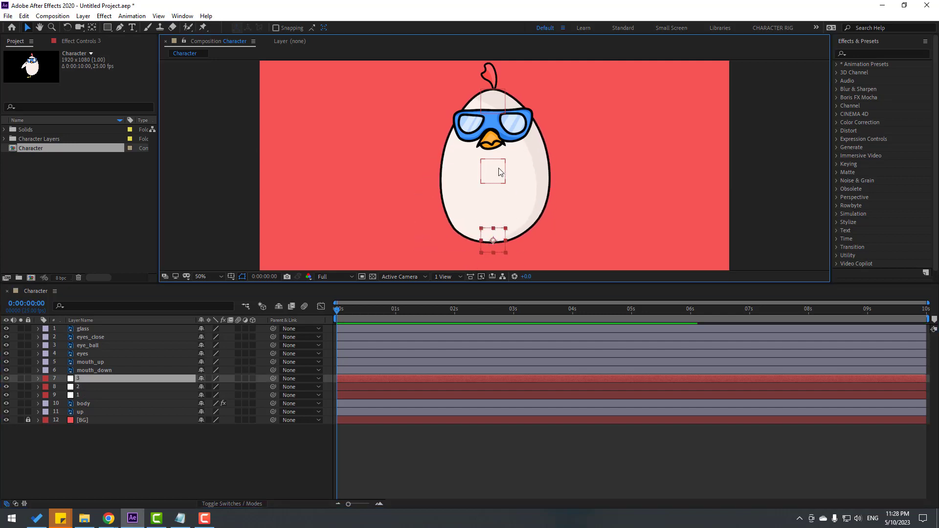
left_click_drag(503, 173, 528, 166)
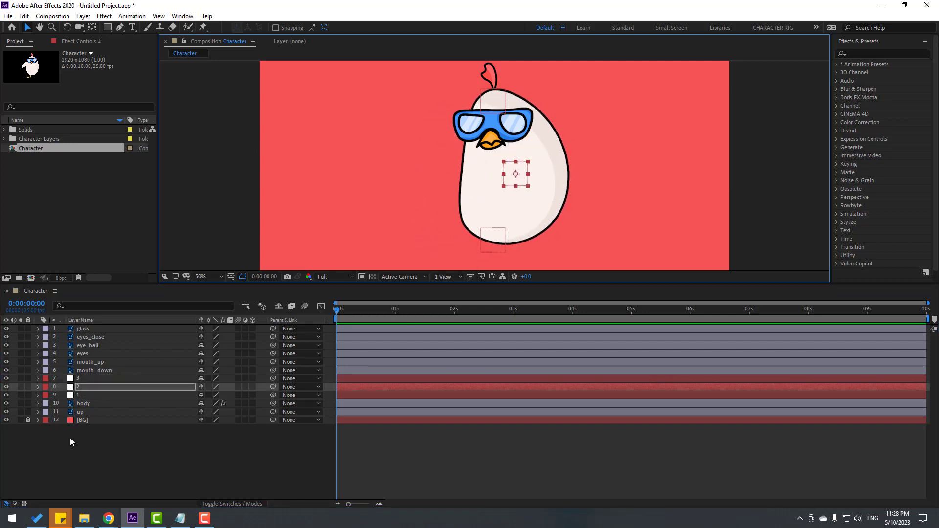
key("ctrl+z")
Parent the glass, eyes_close, eye_ball, eyes, mouth_up, mouth_down and up layers to null 1
left_click(98, 328)
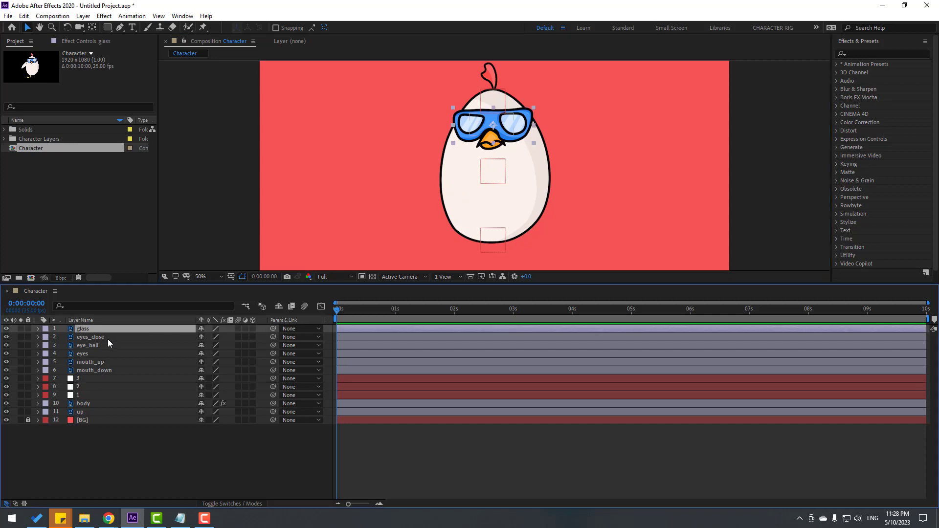
left_click(107, 338, "shift")
left_click(98, 346, "shift")
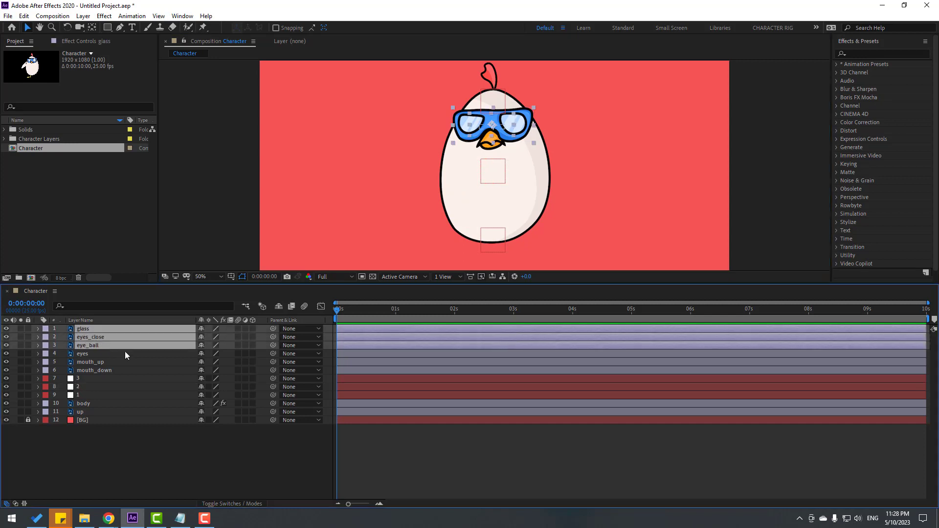
left_click(98, 355, "shift")
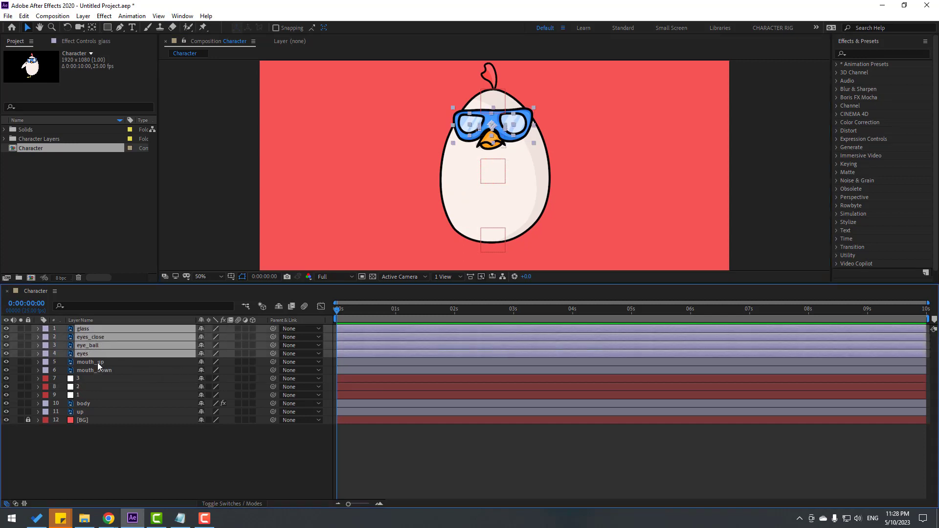
left_click(106, 364, "shift")
left_click(102, 371, "shift")
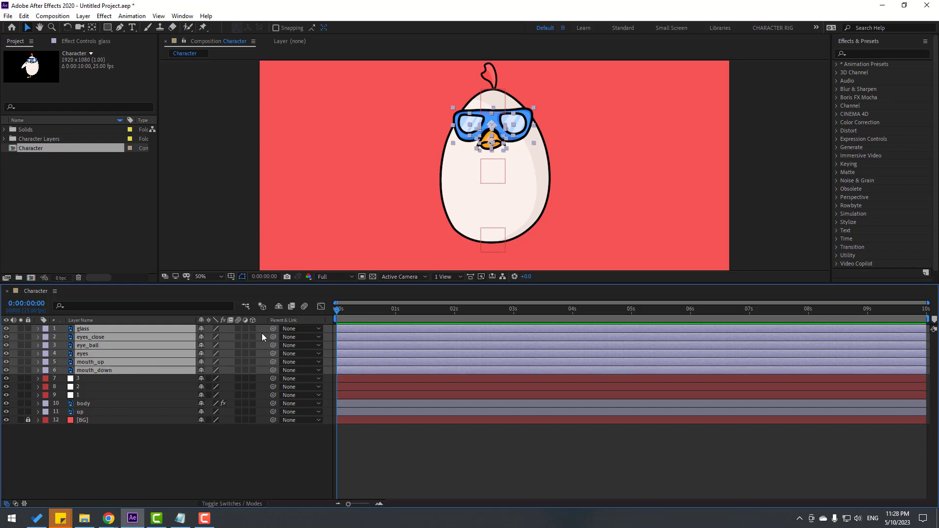
left_click_drag(273, 329, 85, 398)
left_click(84, 413)
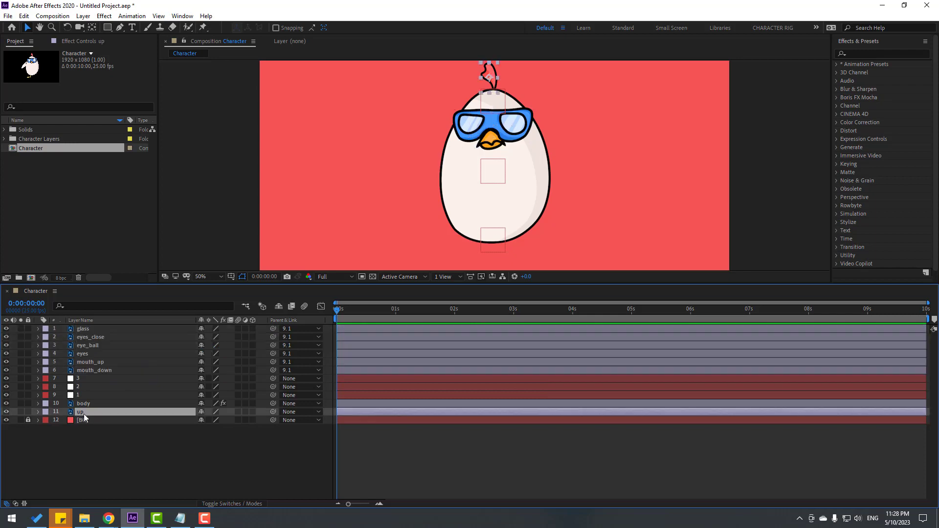
left_click_drag(272, 413, 84, 397)
Move null 1 sideways to test that the parented face and hair layers follow the egg's upper end, and undo the move
left_click(84, 396)
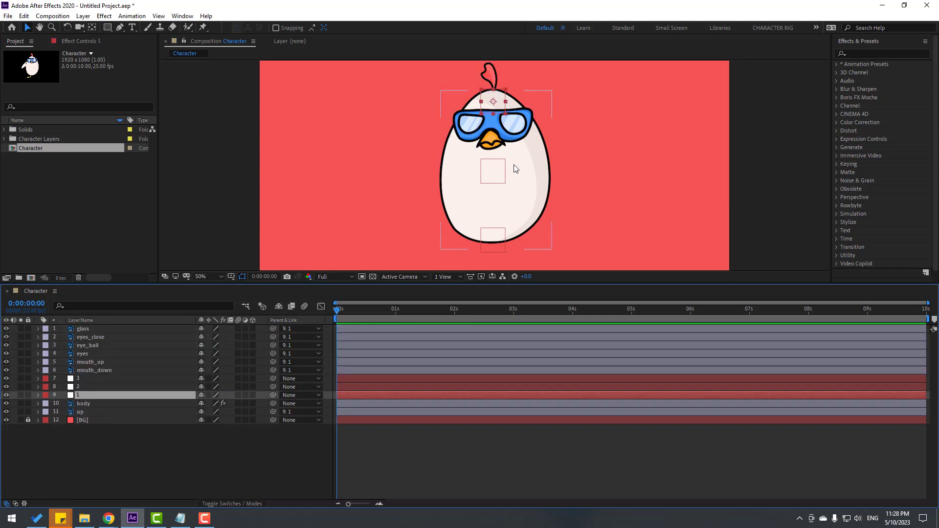
mouse_move(503, 100)
left_mouse_down()
mouse_move(511, 101)
mouse_move(386, 95)
mouse_move(493, 101)
left_mouse_up()
left_click_drag(413, 285, 392, 400)
scroll(488, 226, "up", 2)
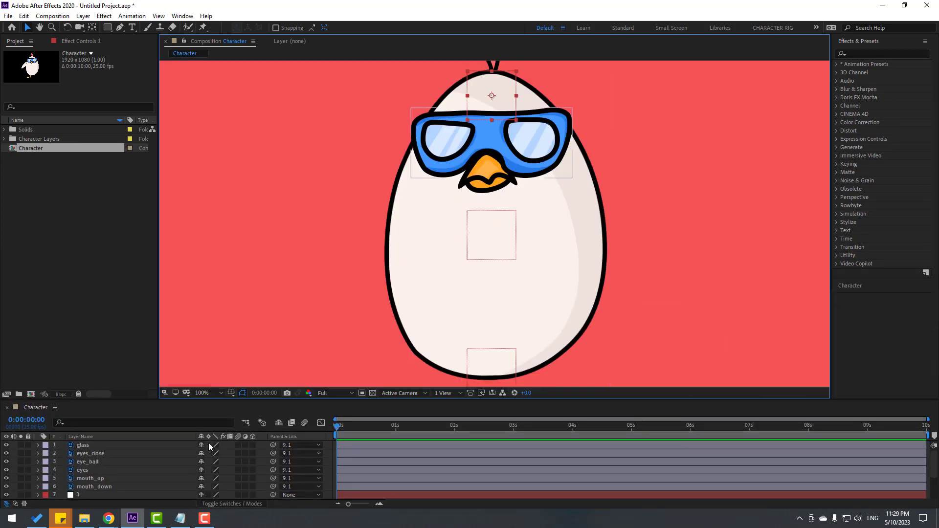
left_click(206, 393)
left_click(220, 230)
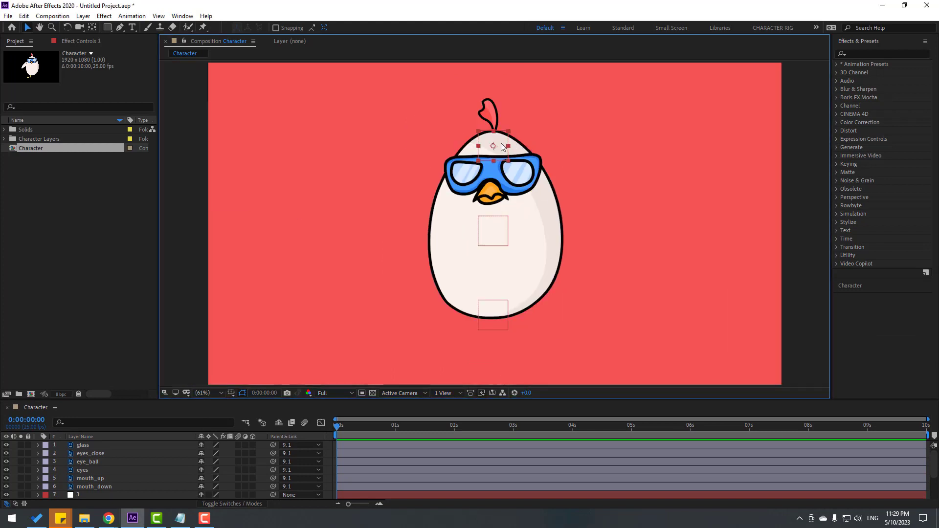
left_click_drag(491, 144, 457, 147)
key("ctrl+z")
Move null 2 and null 3 to test bending the egg's middle and base, undoing each move
left_click_drag(485, 238, 433, 220)
key("ctrl+z")
left_click_drag(500, 311, 493, 325)
left_click_drag(433, 319, 498, 291)
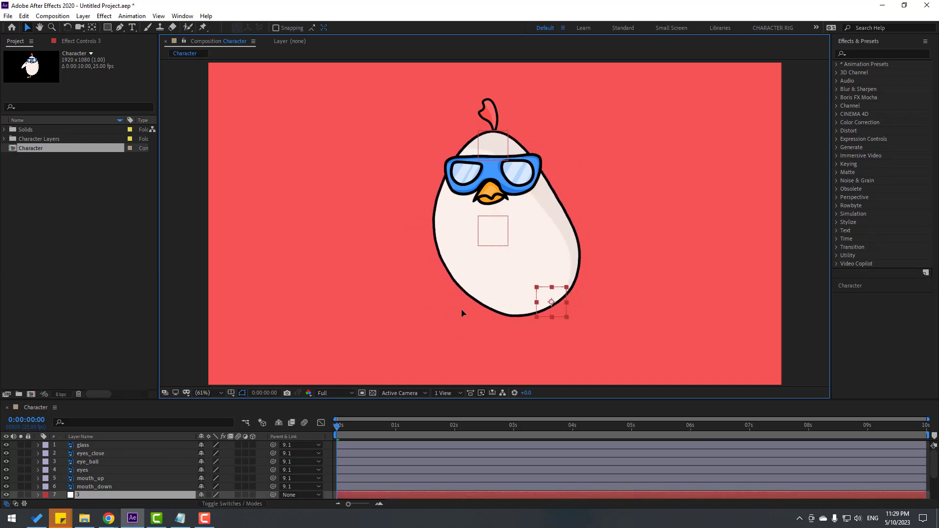
key("ctrl+z")
Move null 1 down and to the left once more to test the head's deformation, and undo the move
left_click(449, 164)
left_click(506, 139)
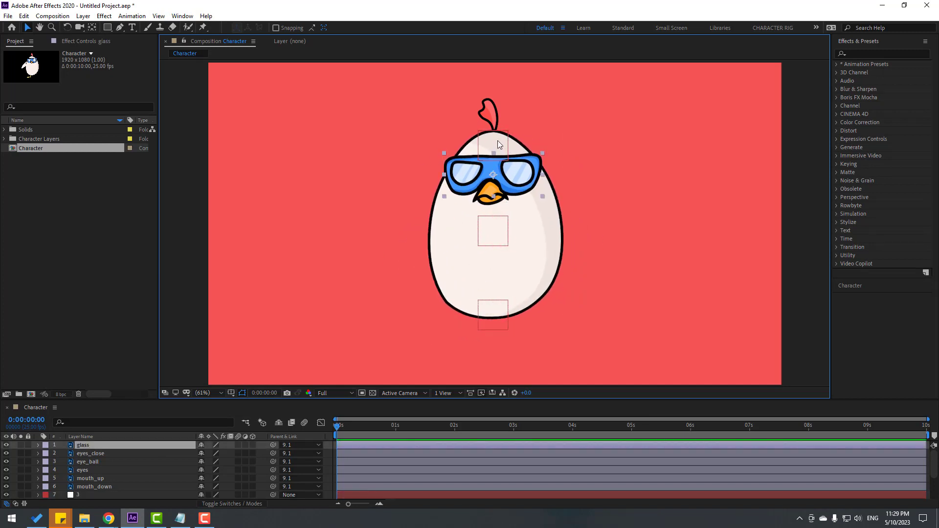
left_click_drag(497, 140, 482, 159)
key("ctrl+z")
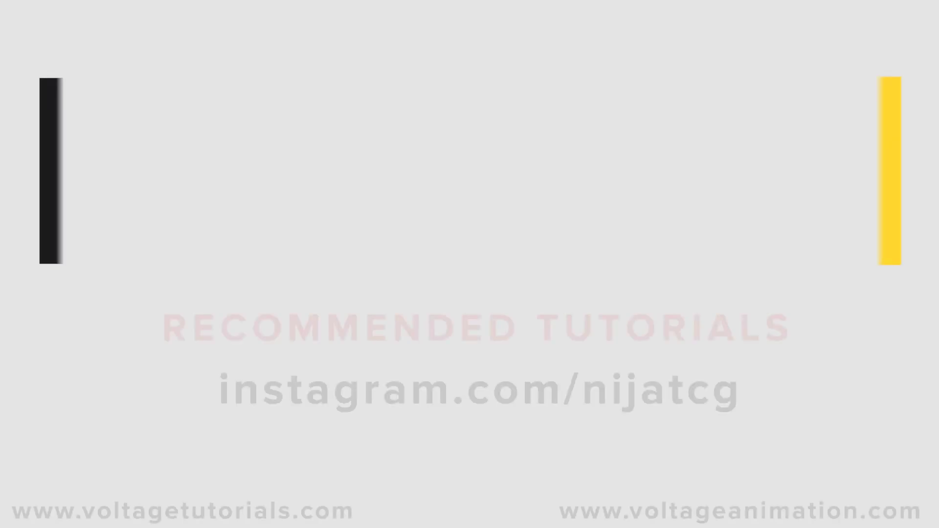